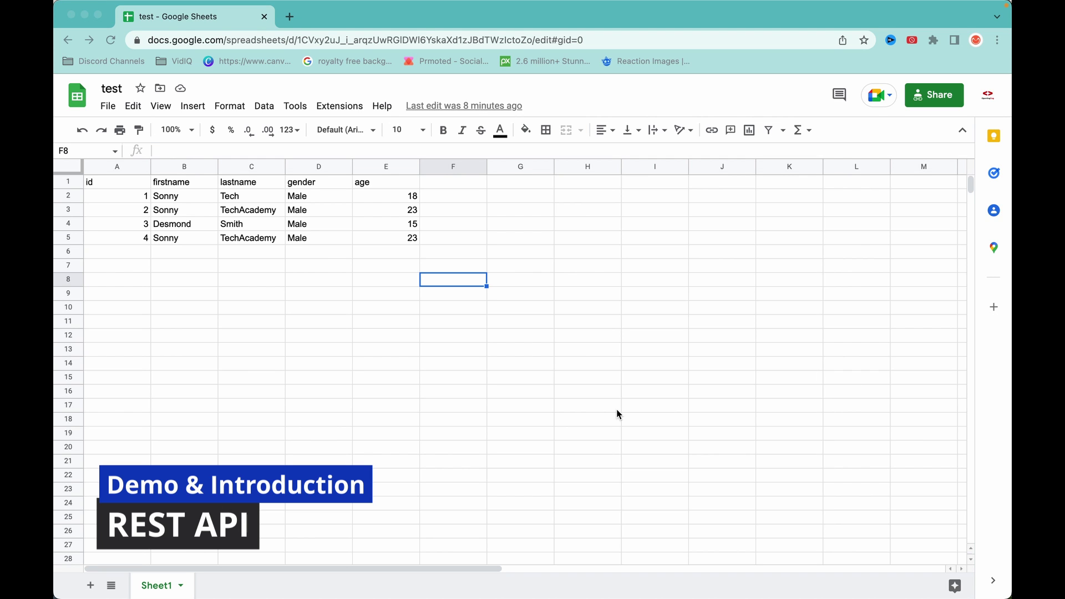
Compare the first JSON record in Postman's GET response against the spreadsheet rows
key("ctrl+Right")
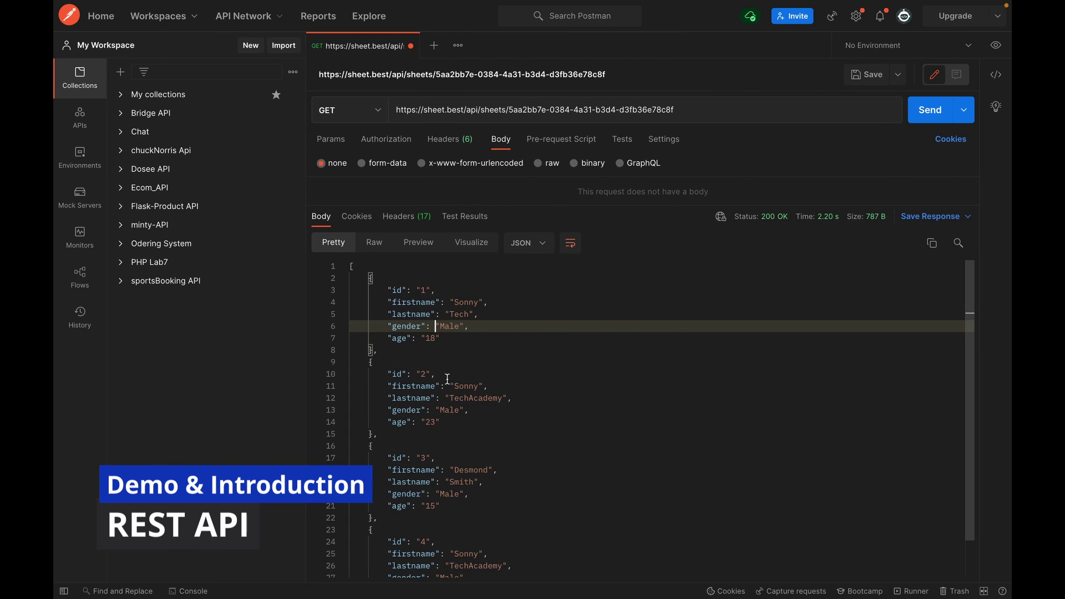
key("ctrl+Left")
key("ctrl+Right")
left_click(391, 352)
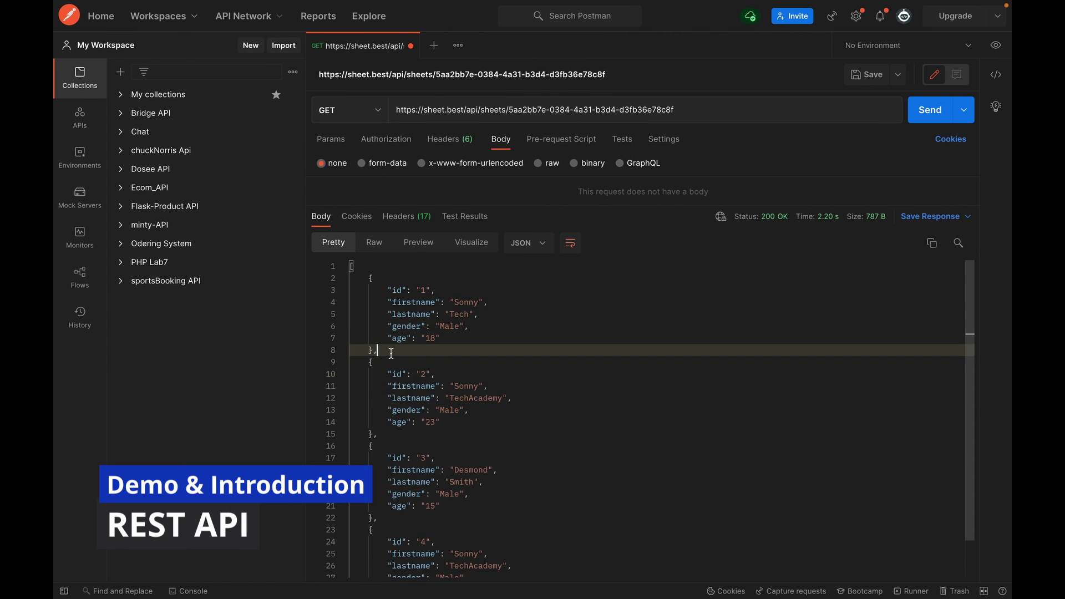
key("ctrl+Left")
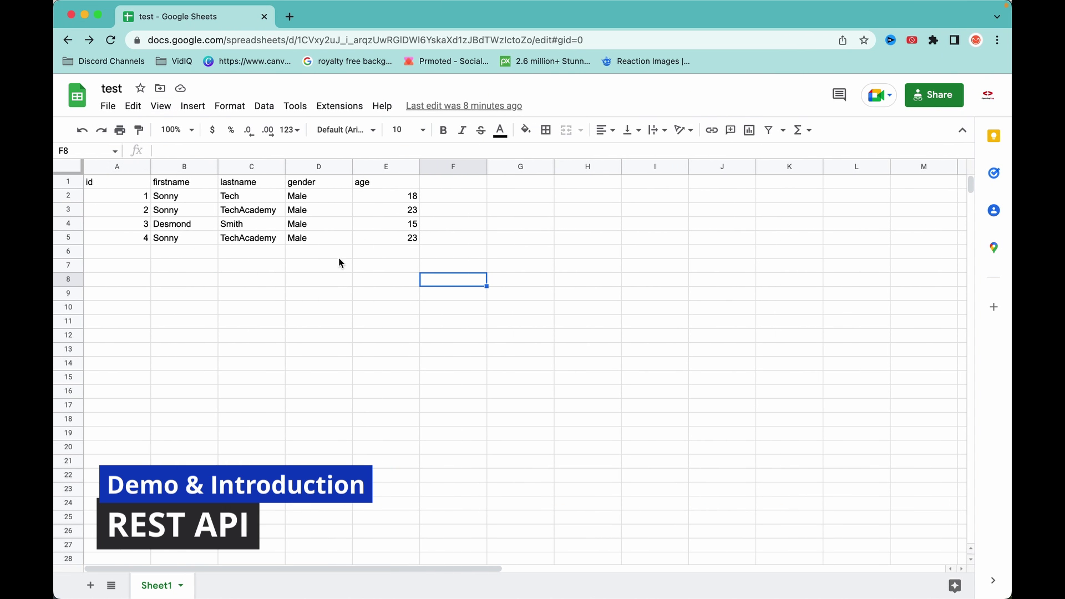
key("ctrl+Right")
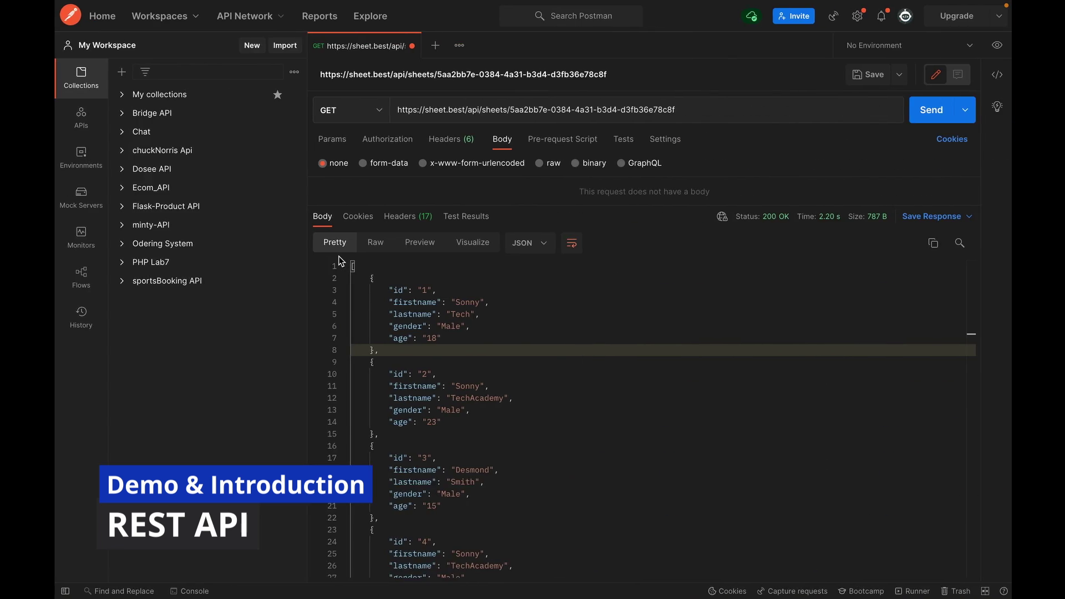
key("ctrl+Left")
key("ctrl+Right")
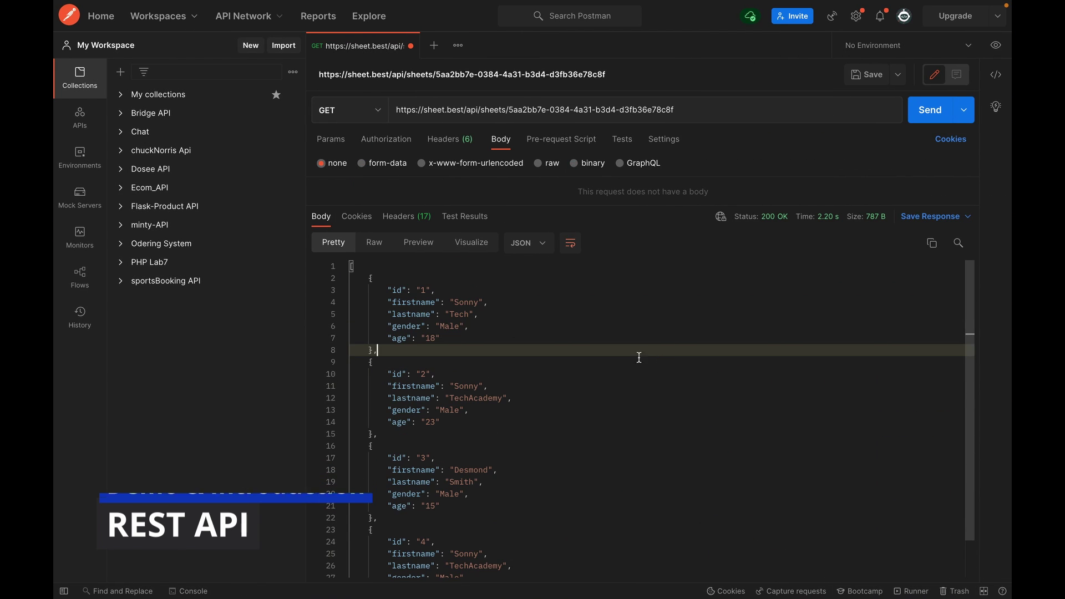
left_click(453, 339)
key("ctrl+Left")
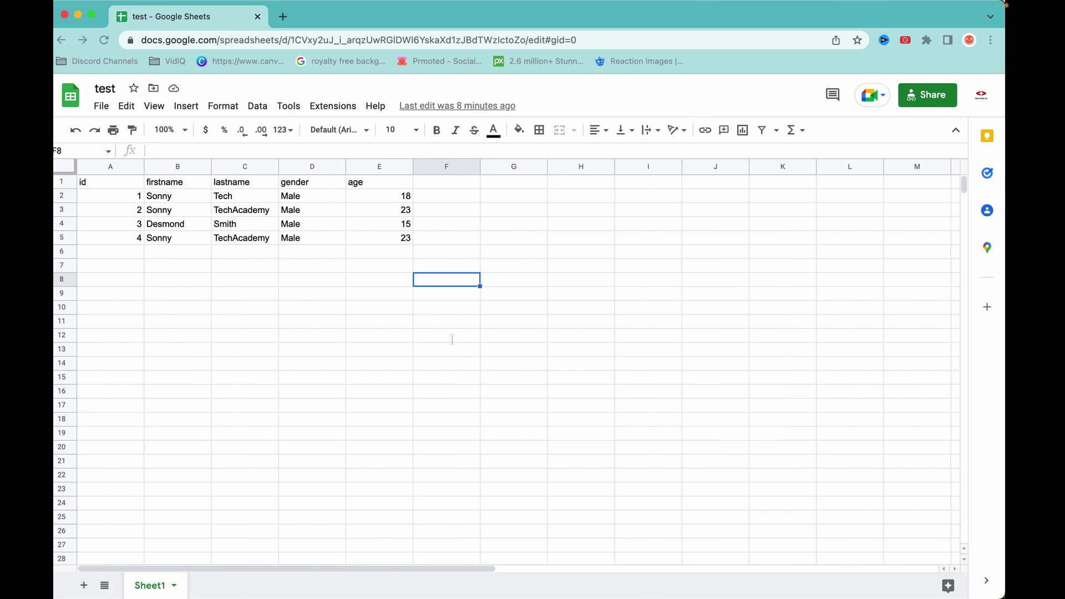
key("ctrl+Right")
Select the first record's fields and scroll through all four records in the response
left_click_drag(471, 351, 377, 290)
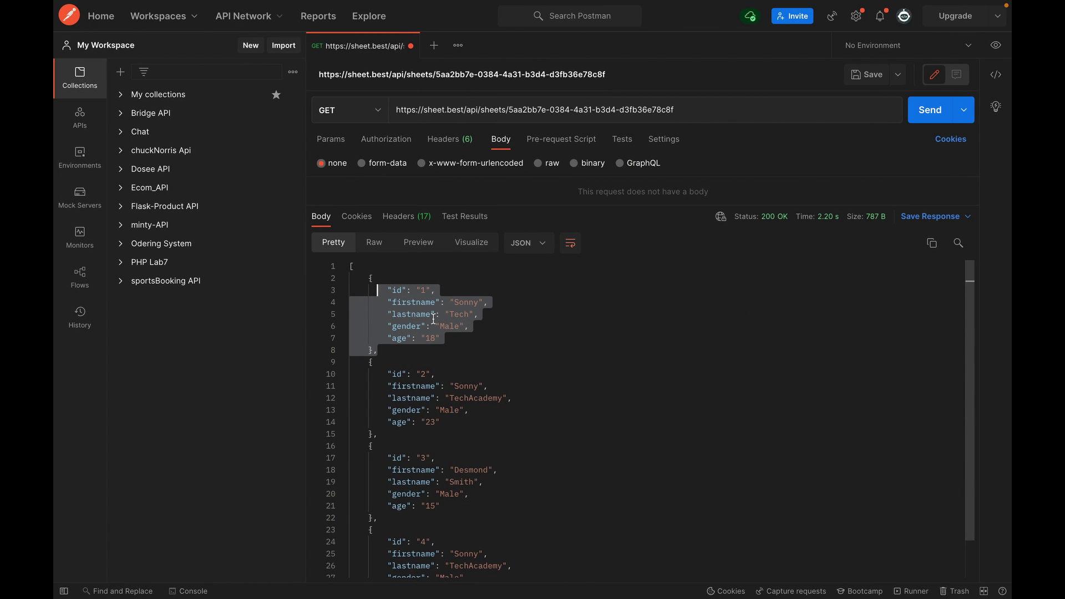
left_click(471, 348)
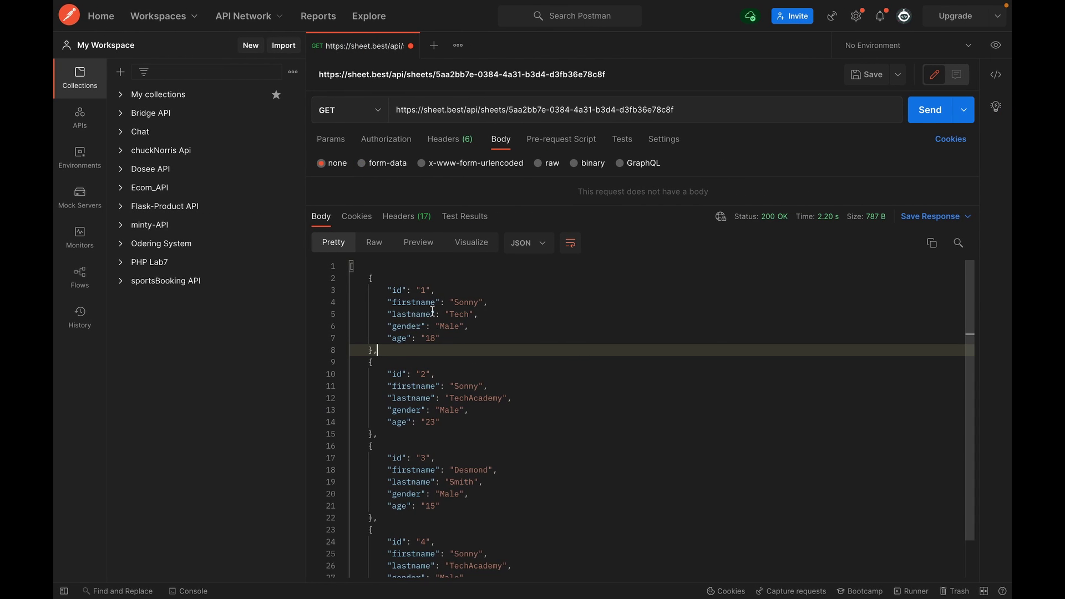
scroll(427, 314, "down", 2)
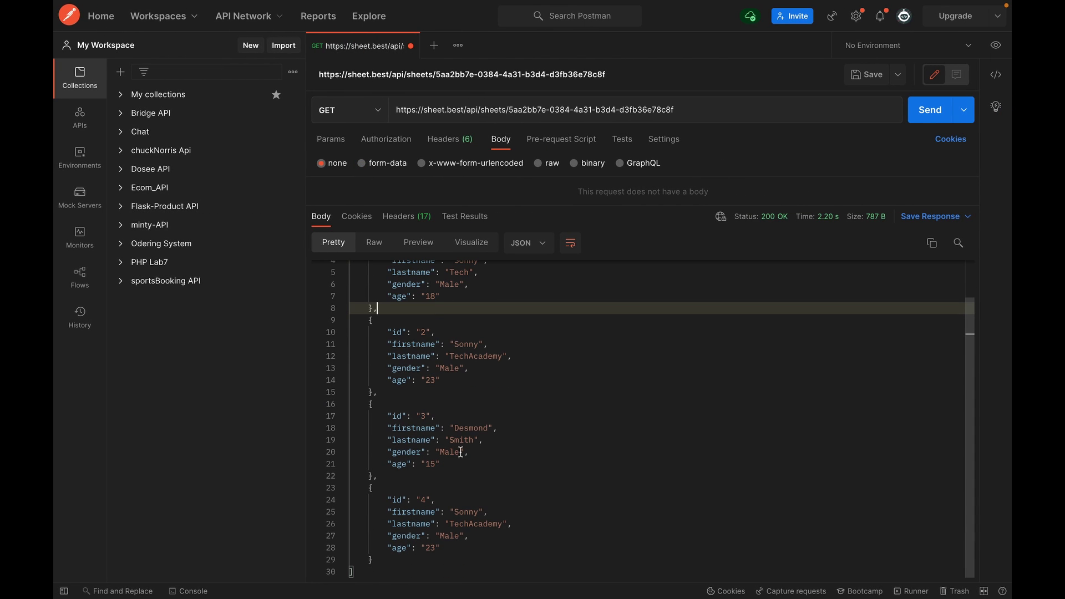
scroll(473, 423, "up", 1)
scroll(473, 424, "up", 2)
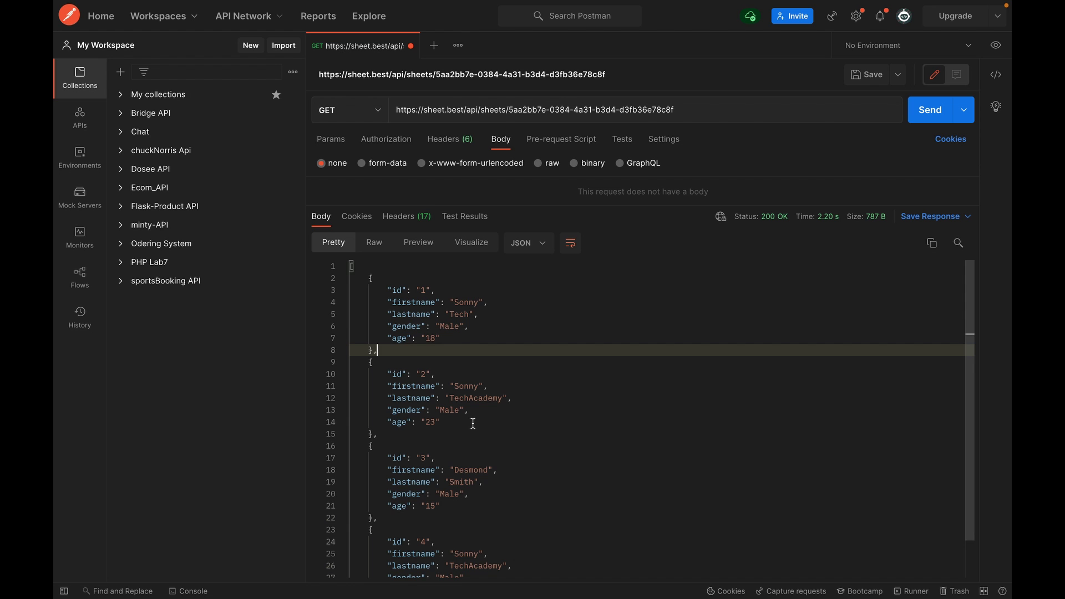
scroll(472, 423, "down", 4)
scroll(472, 423, "up", 4)
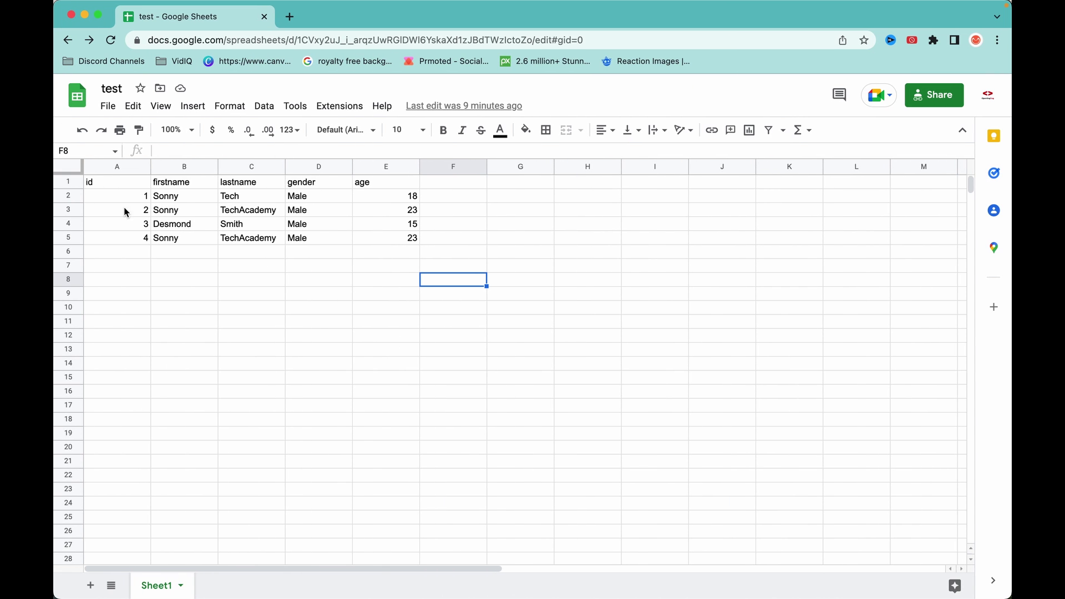
Enter 5, Test, Dempo, Female and 34 across cells A6 to E6
left_click(134, 253)
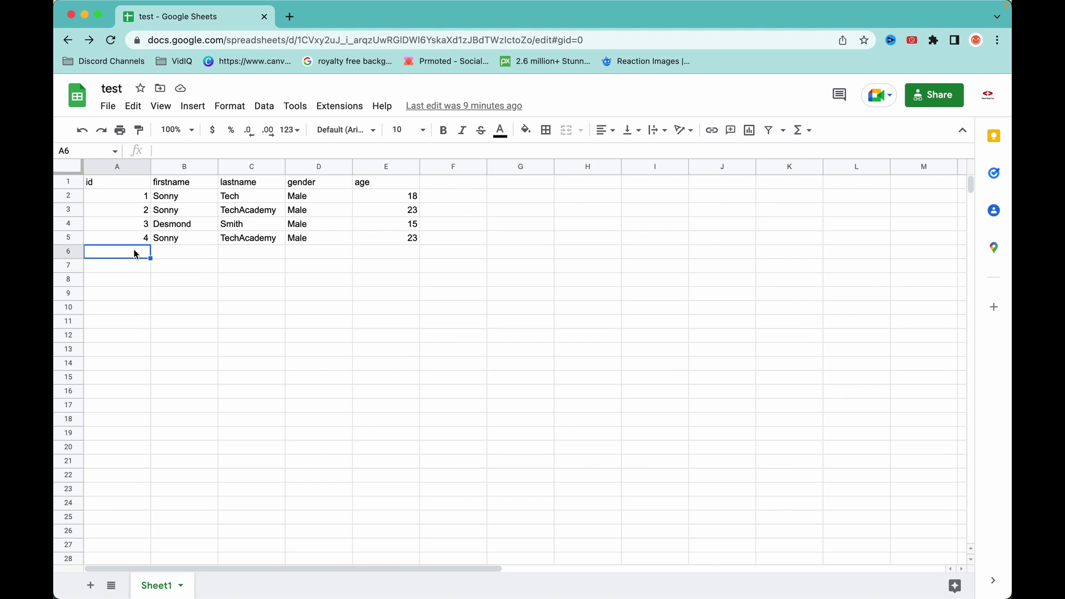
type("5")
left_click(182, 253)
type("Test")
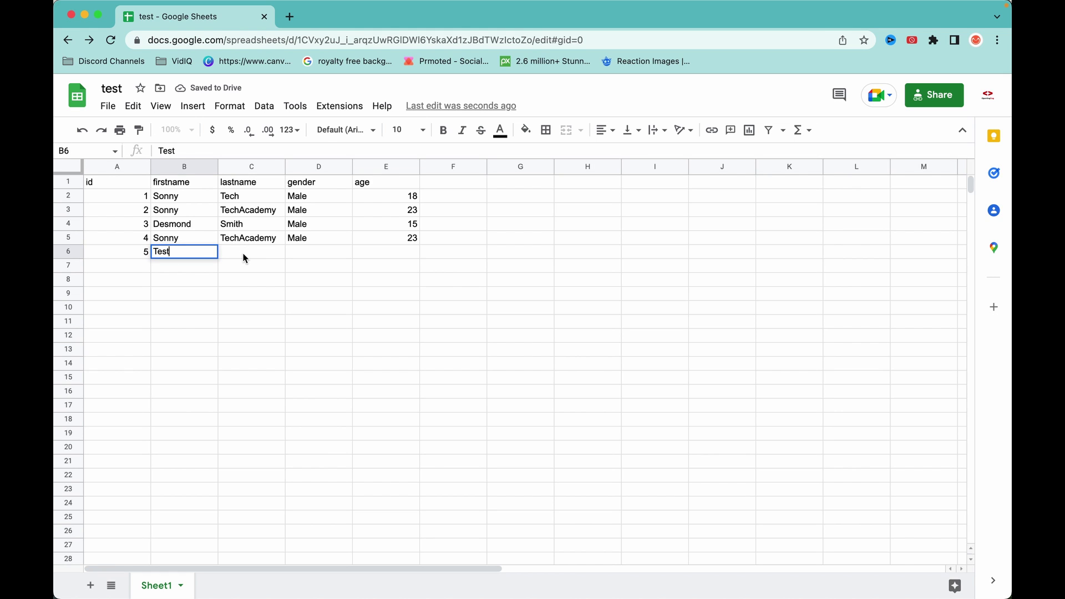
left_click(244, 255)
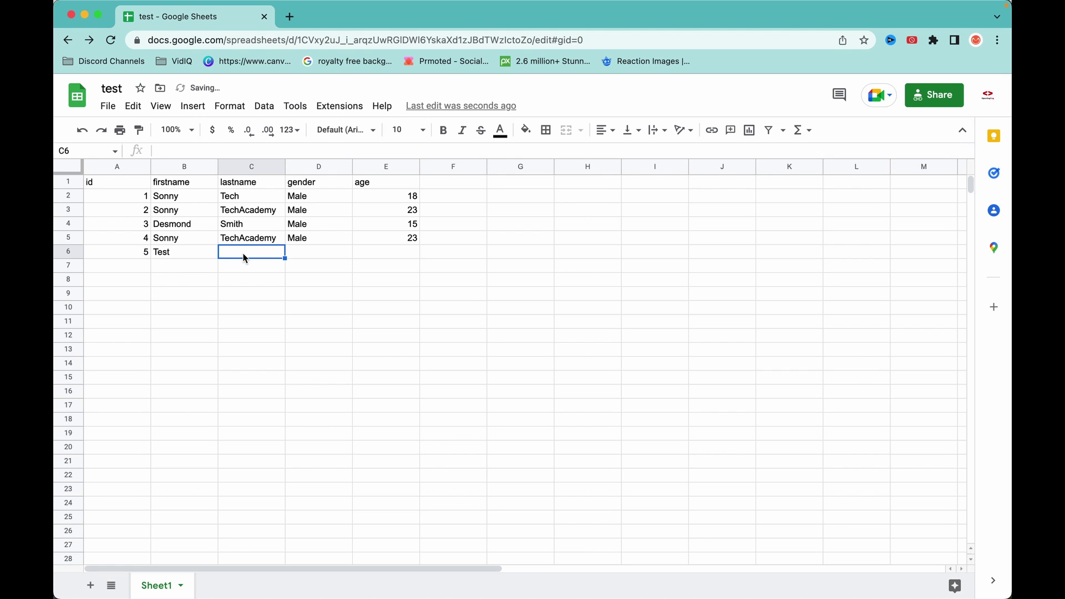
type("Dempo")
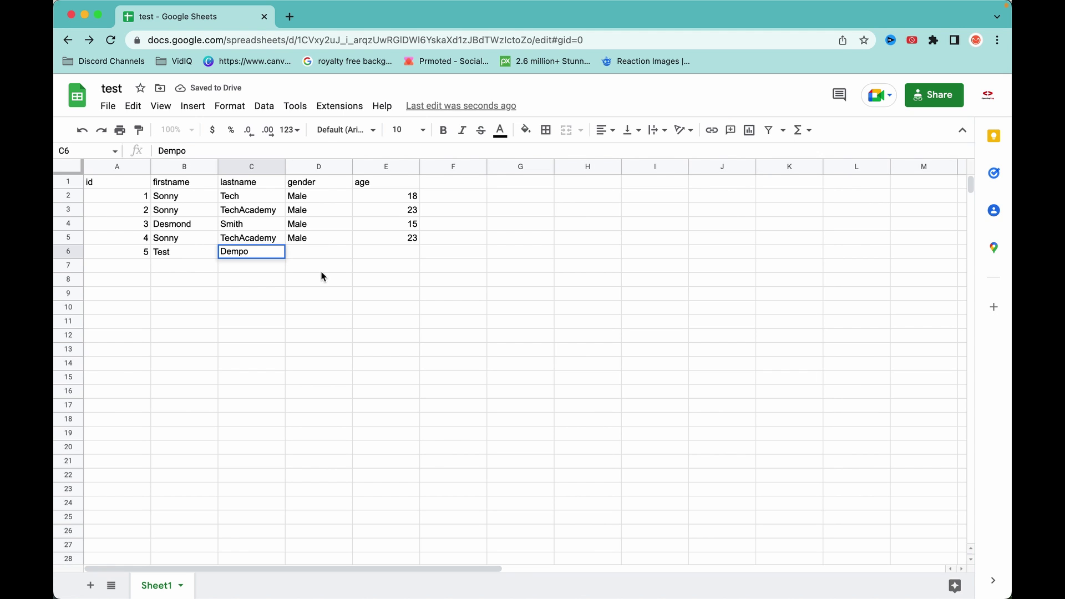
left_click(313, 252)
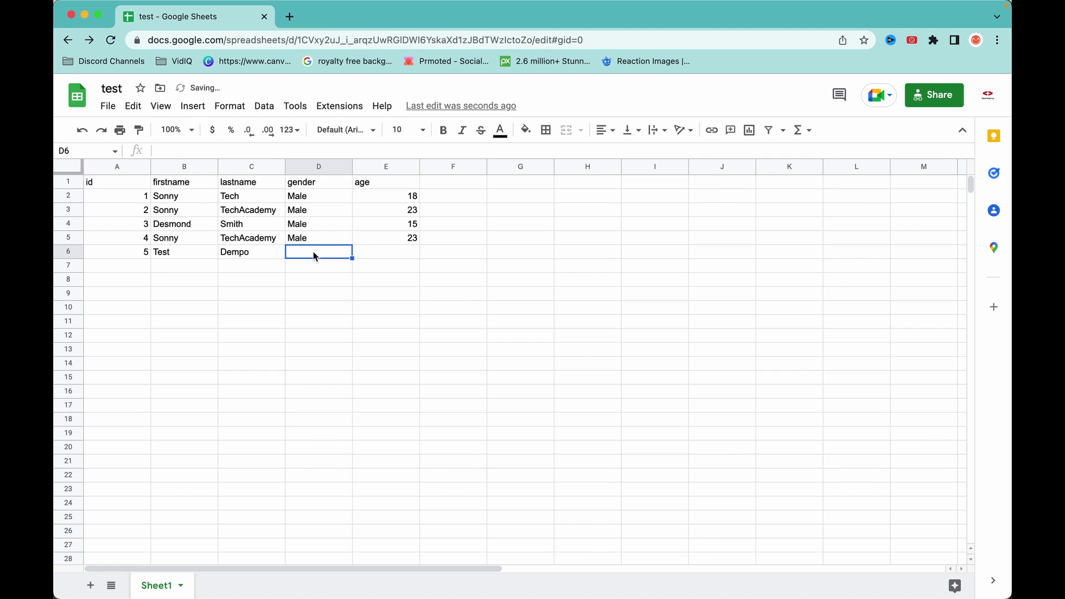
type("Female")
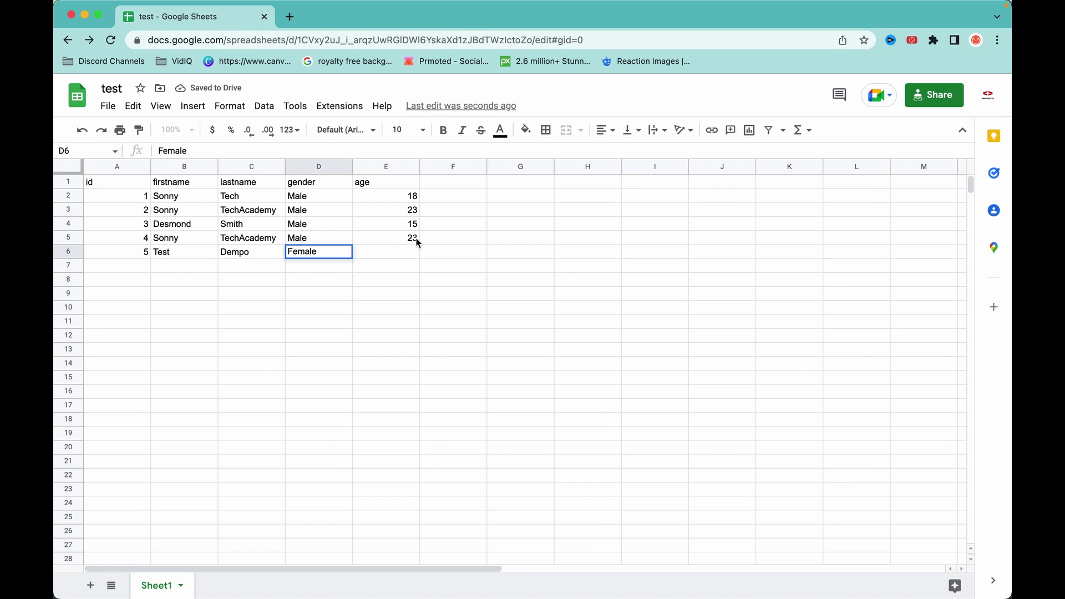
left_click(406, 252)
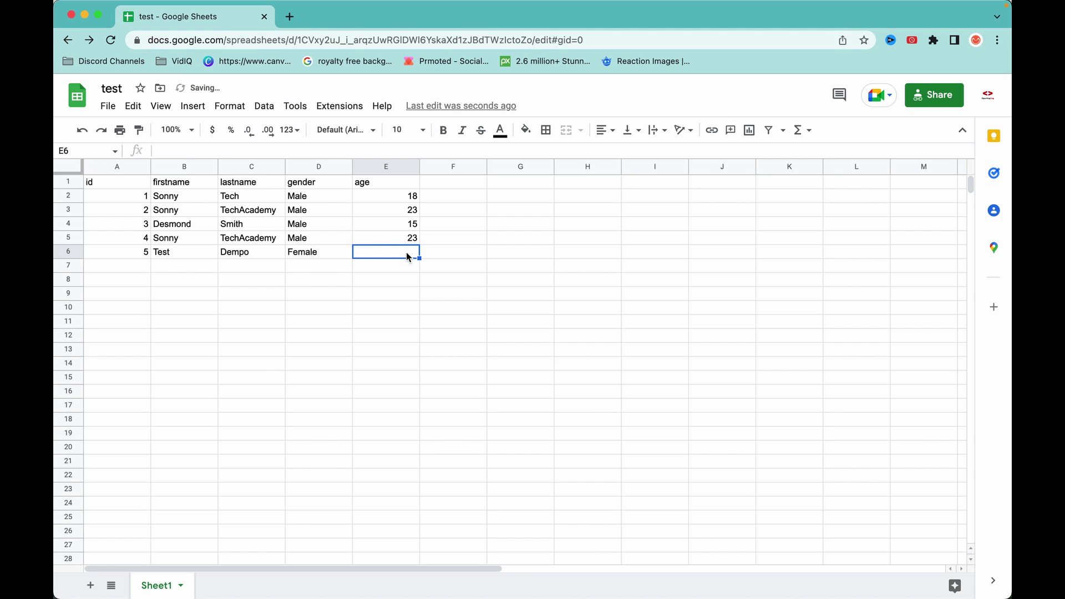
type("34")
key("Return")
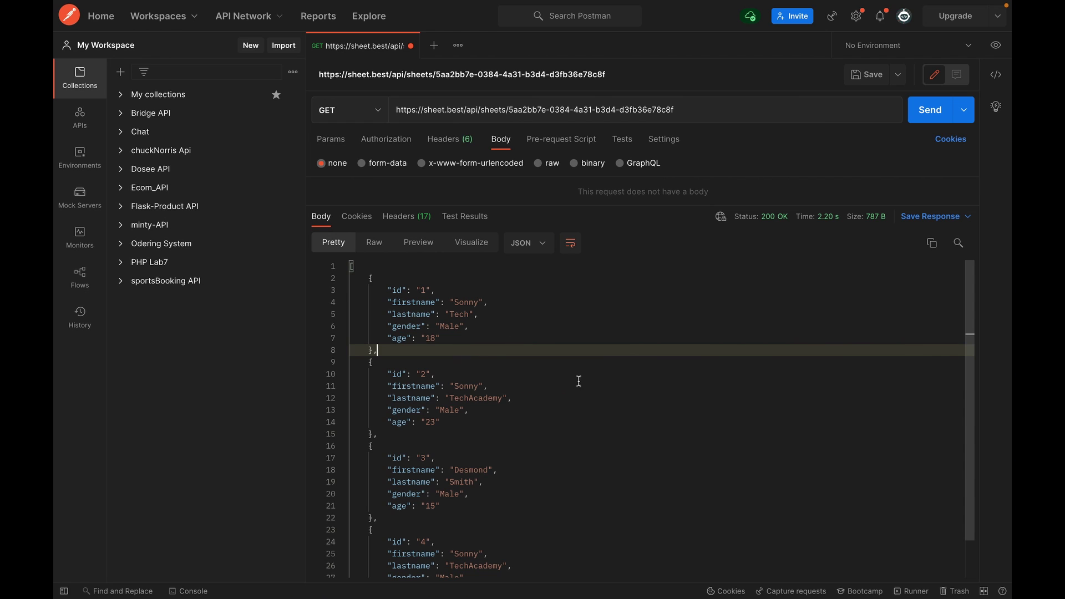
Re-send the GET request and locate the new id 5 record at the response's end
left_click(928, 120)
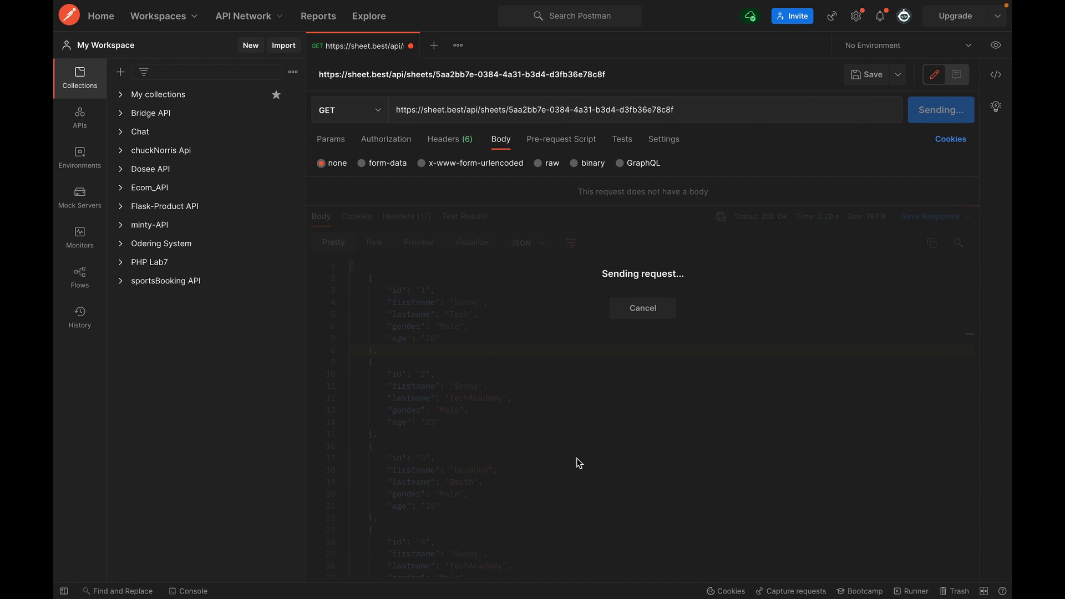
scroll(576, 460, "down", 5)
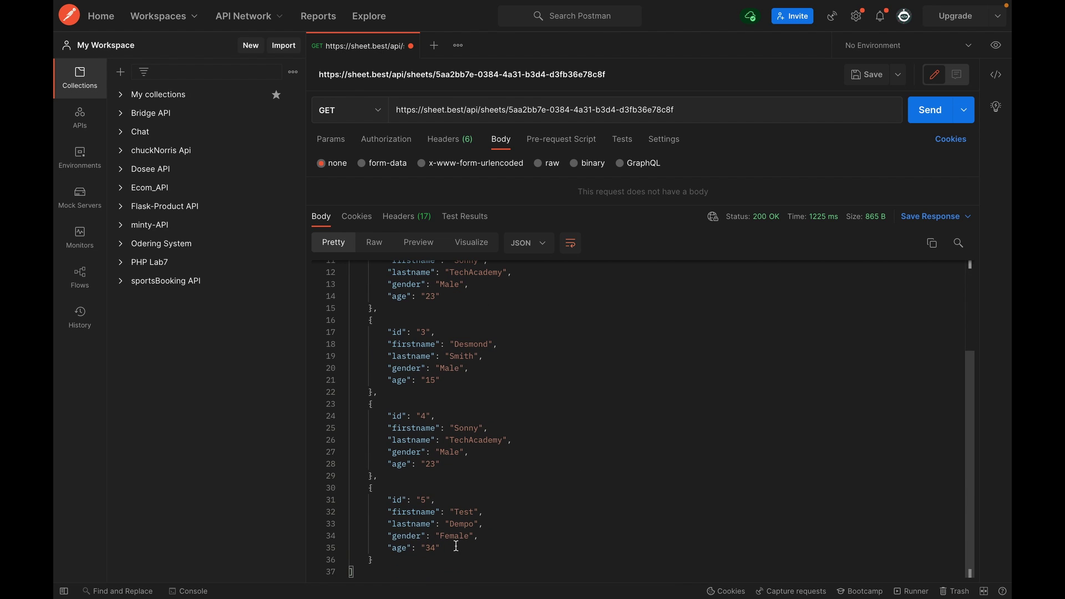
left_click_drag(441, 548, 390, 507)
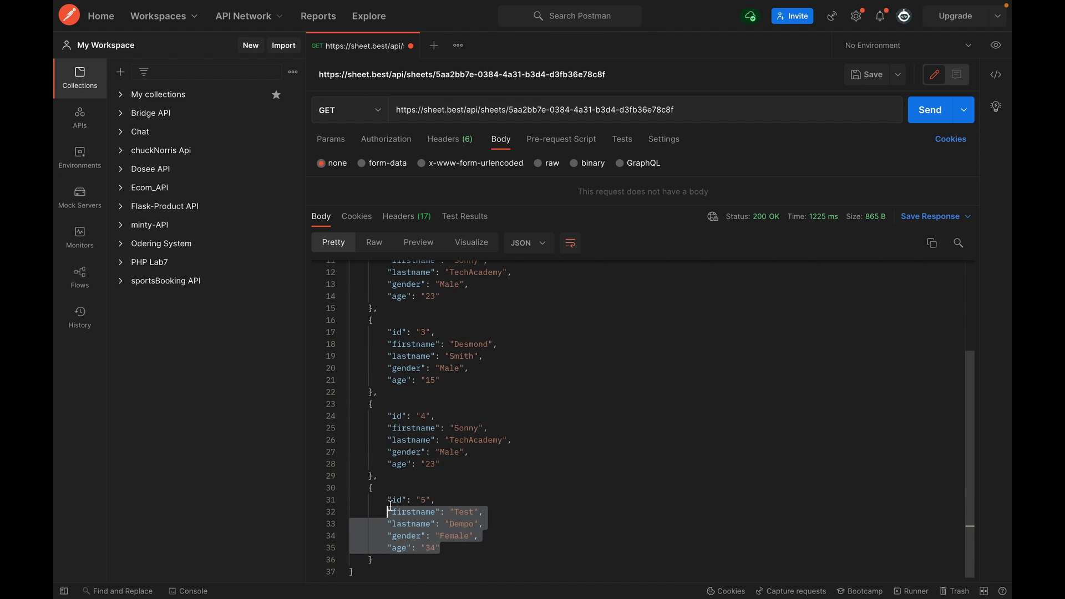
key("ctrl+Left")
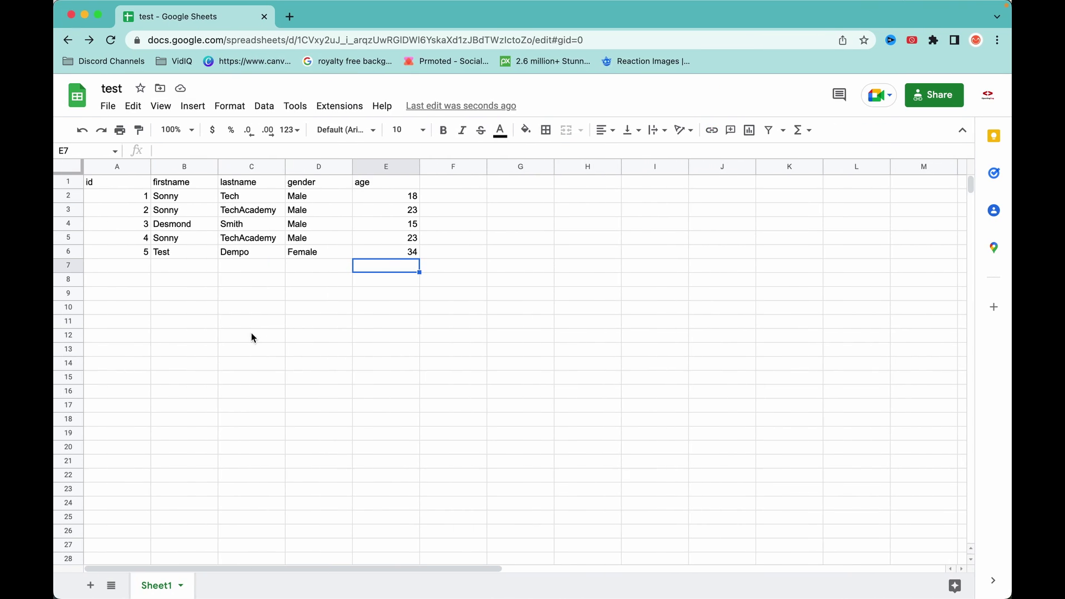
key("ctrl+Right")
Select the whole id 5 Test Dempo record in the response and copy it
scroll(561, 417, "up", 4)
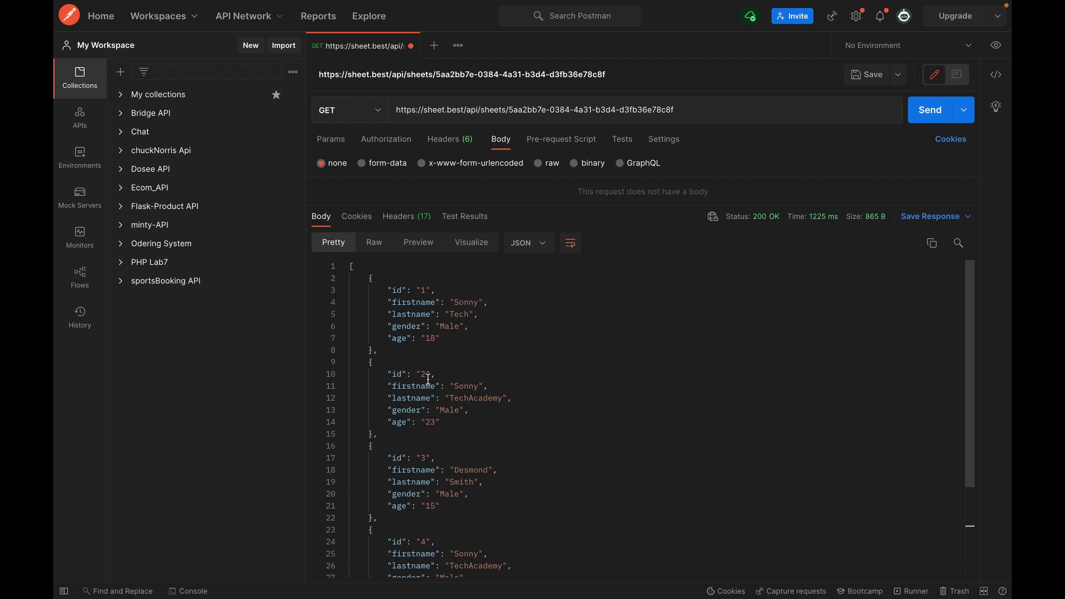
scroll(427, 379, "down", 3)
left_click(382, 564)
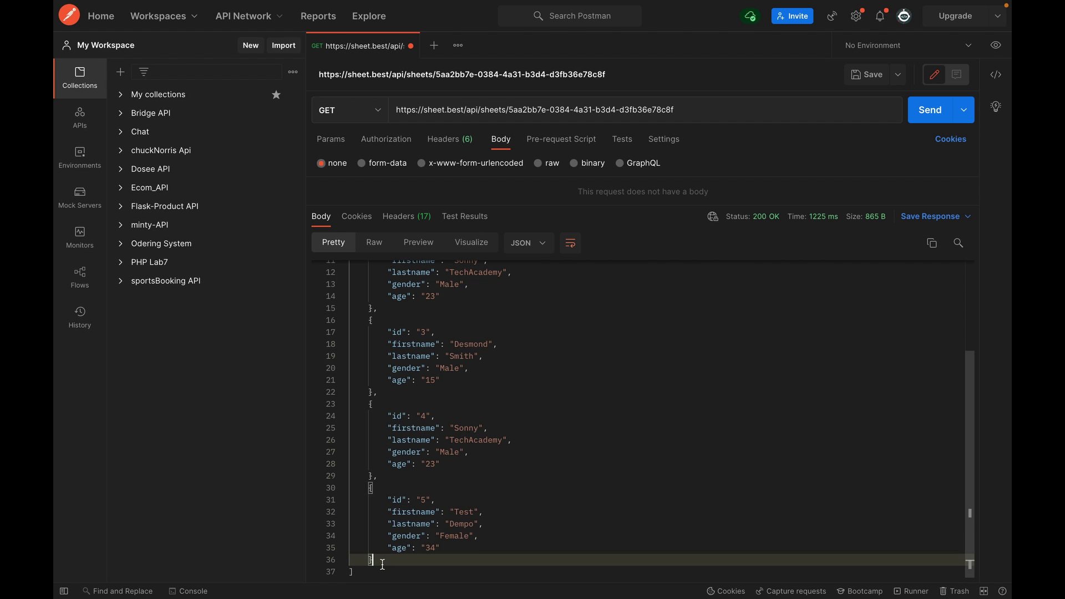
left_click_drag(382, 564, 366, 491)
key("ctrl+c")
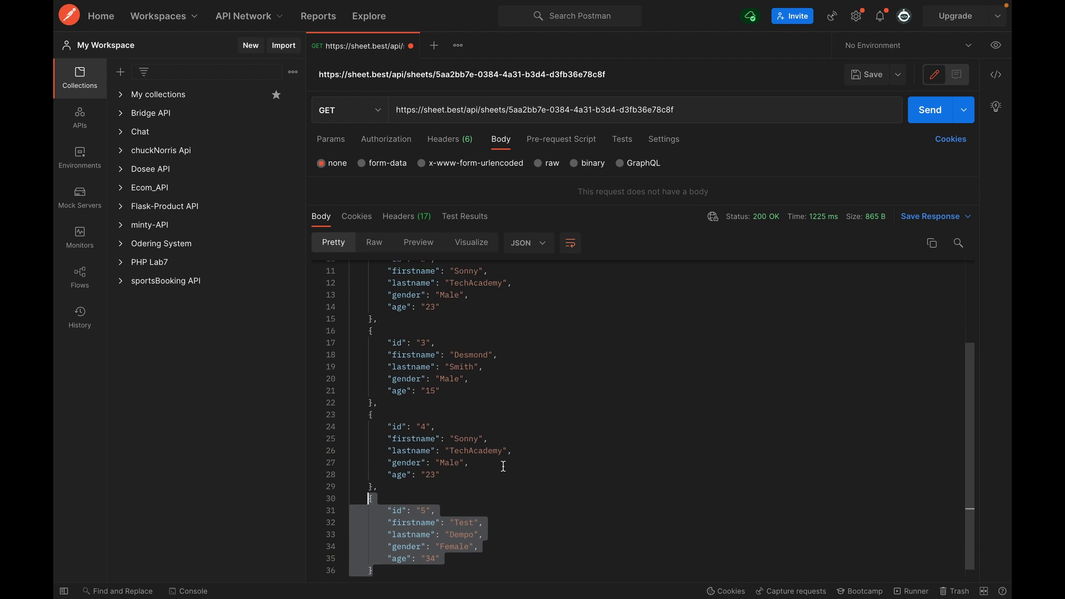
key("BackSpace")
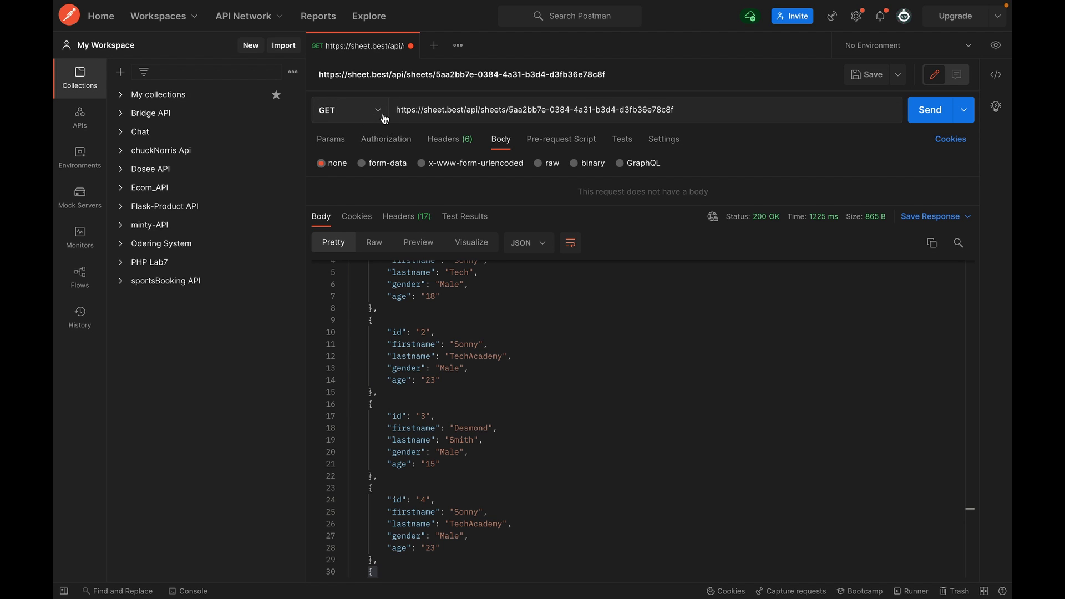
Change the request method to POST and enlarge the body area
left_click(371, 118)
left_click(352, 163)
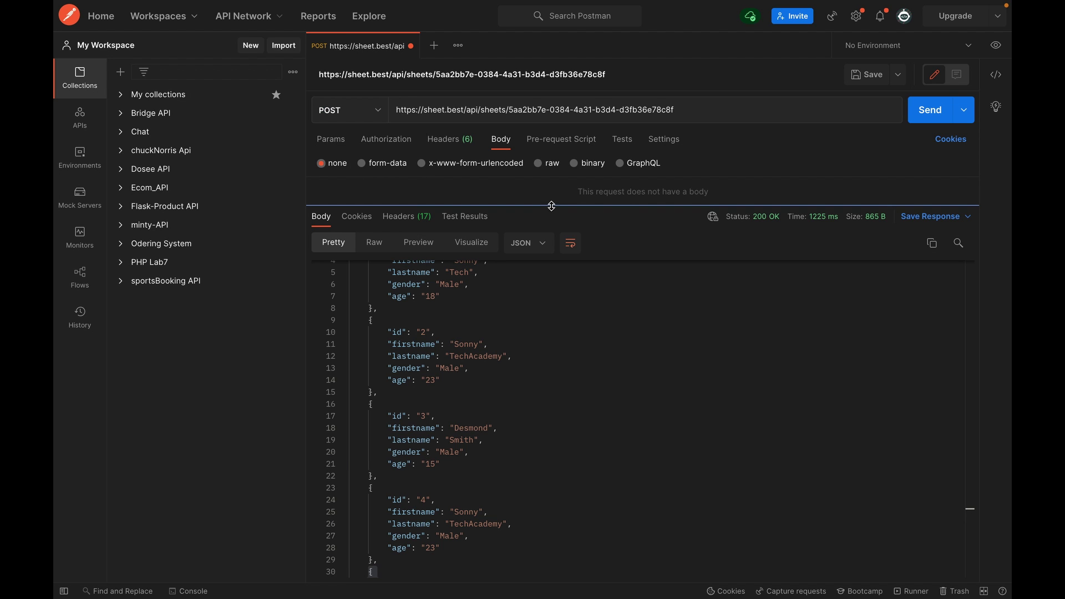
left_click_drag(581, 208, 608, 381)
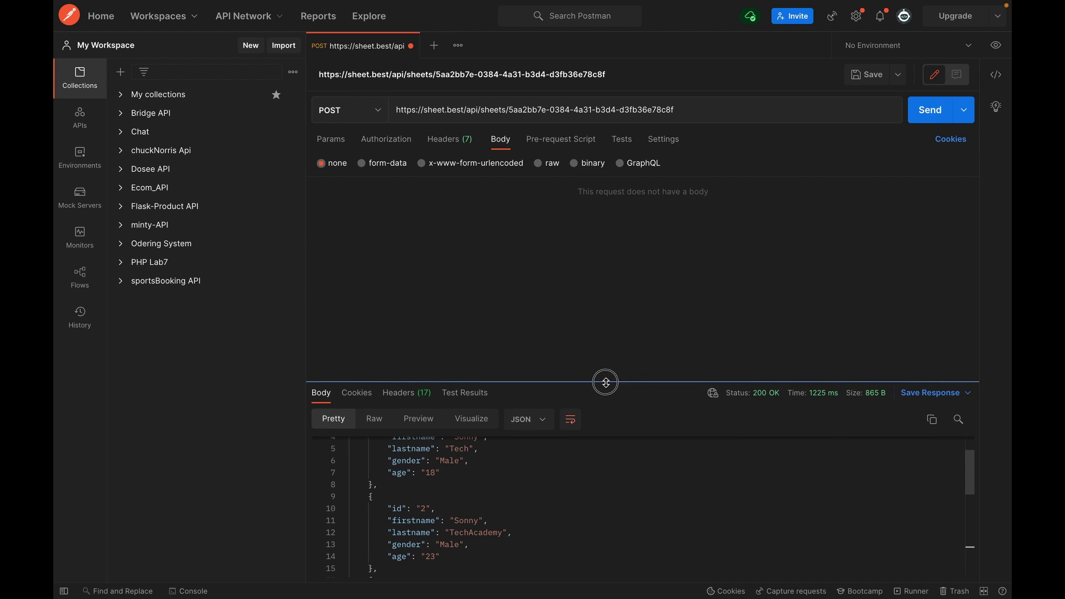
Set the body to raw JSON and replace its contents with the copied id 5 record
left_click(540, 163)
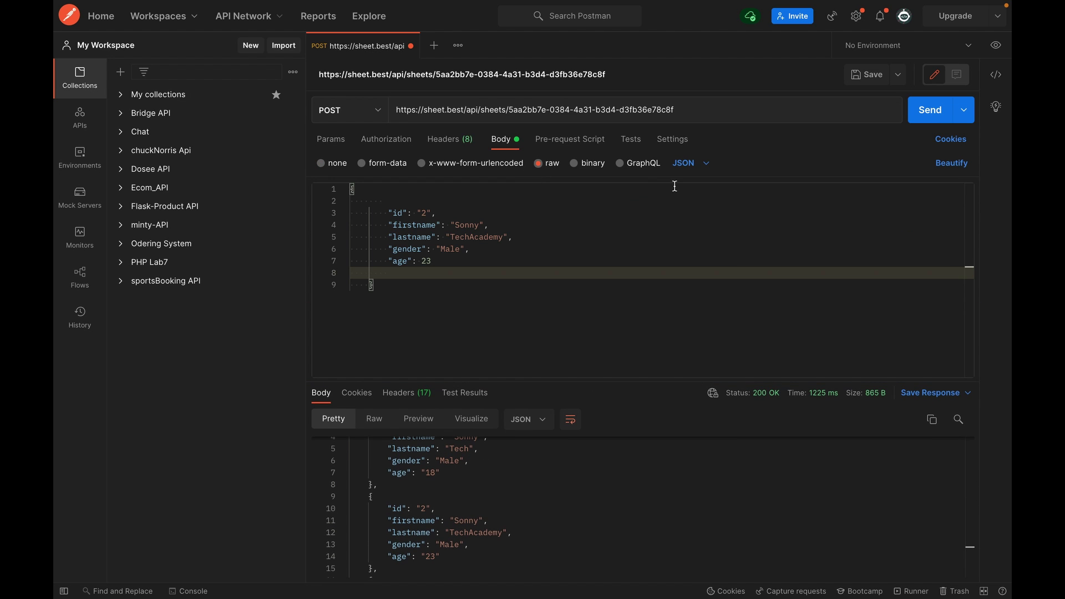
left_click(704, 164)
left_click(695, 227)
left_click_drag(391, 285, 343, 181)
key("BackSpace")
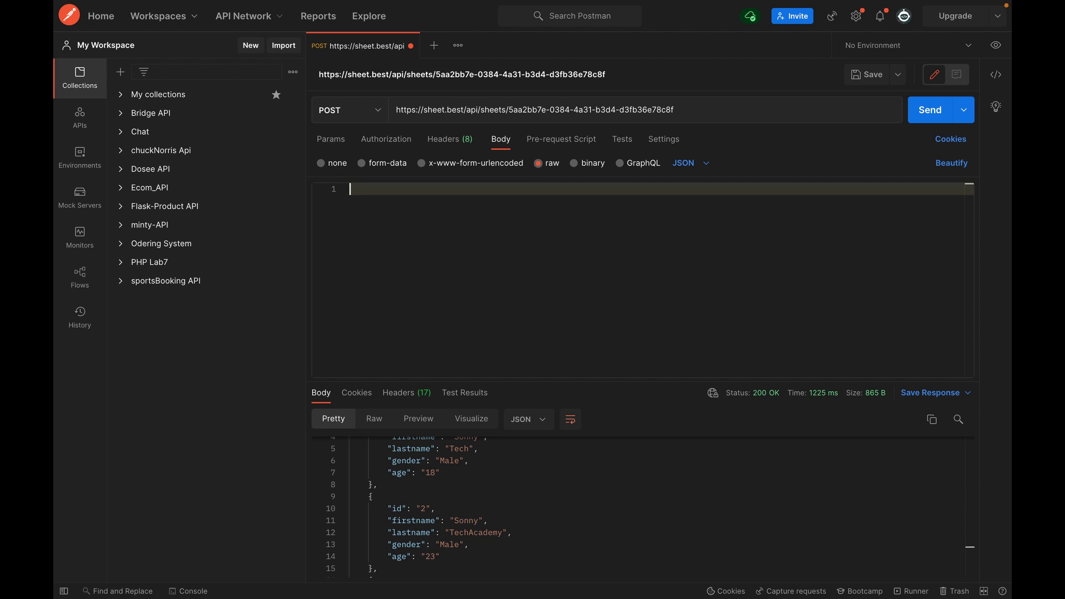
key("ctrl+v")
Change the body's id to 6 and firstname to Opening
left_click(430, 202)
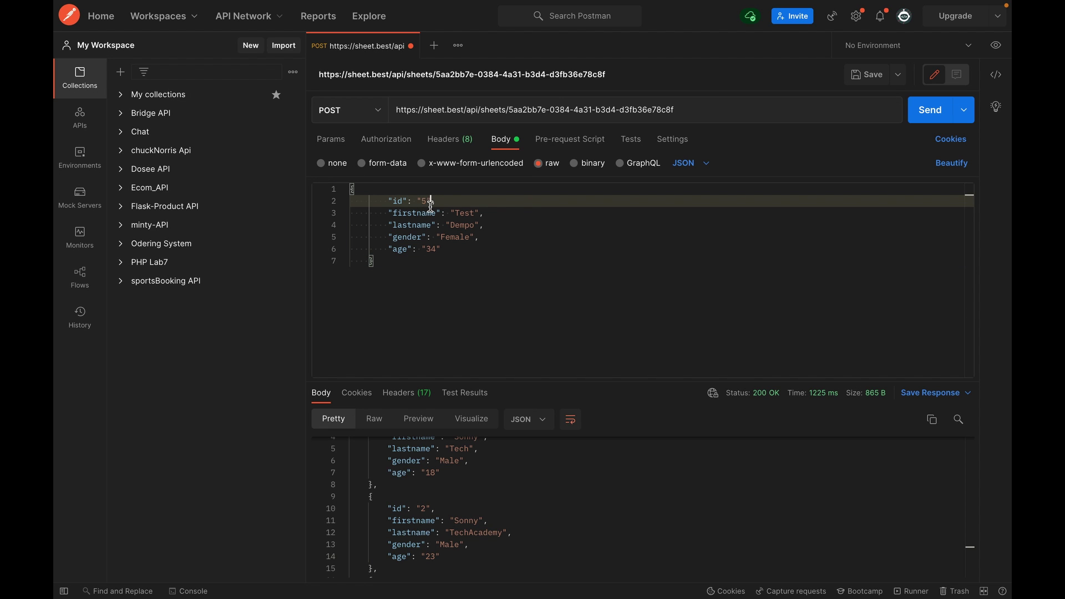
key("BackSpace")
type("6")
double_click(465, 214)
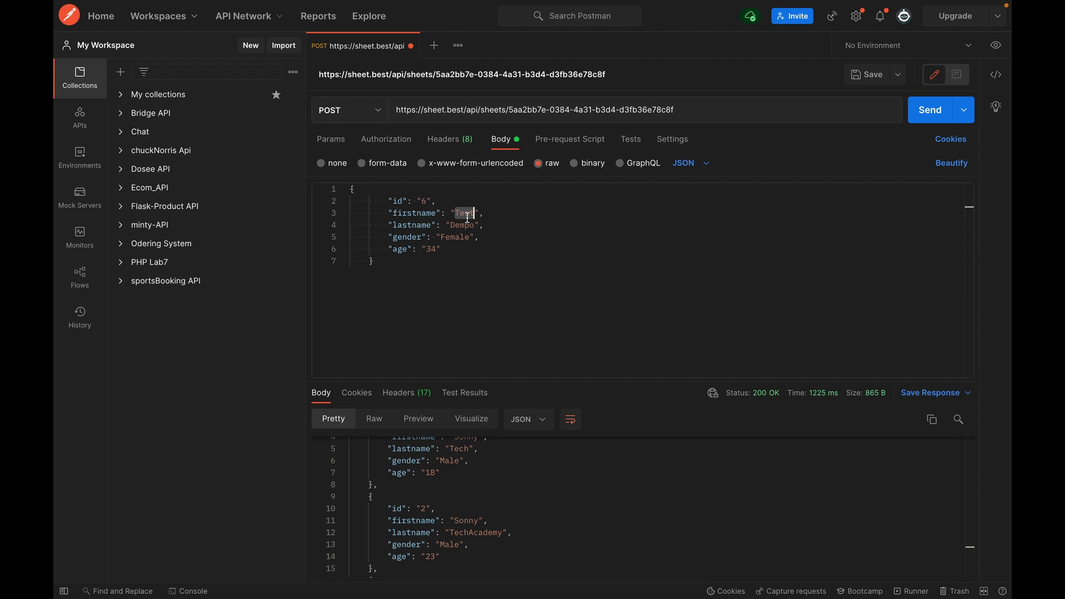
type("Isaac")
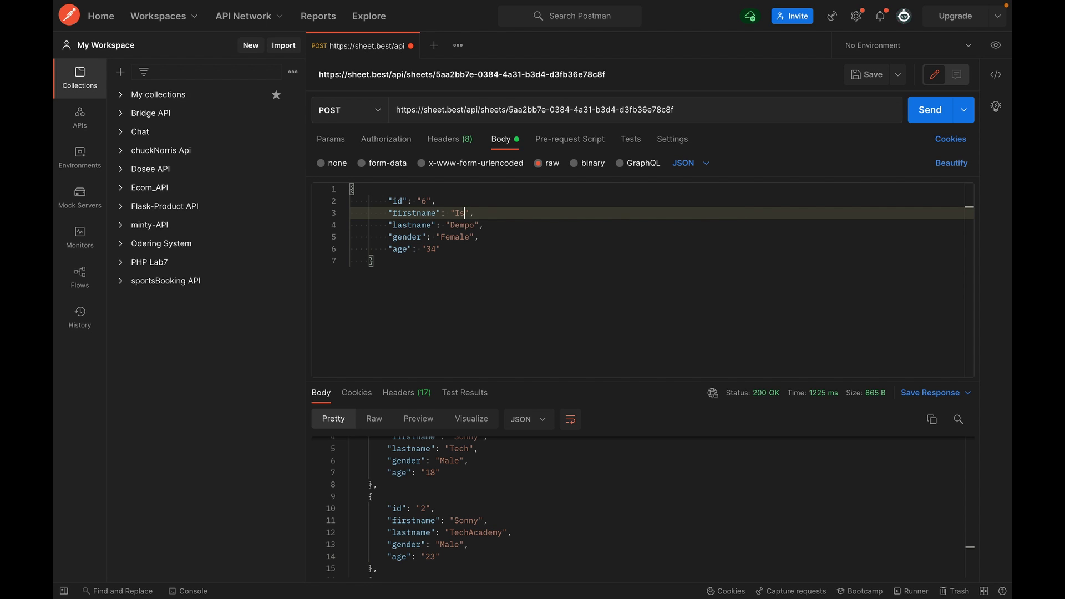
double_click(470, 216)
type("Opening")
Set lastname to Tag, gender to male and age to 2 in the JSON body
left_click(468, 227)
double_click(467, 227)
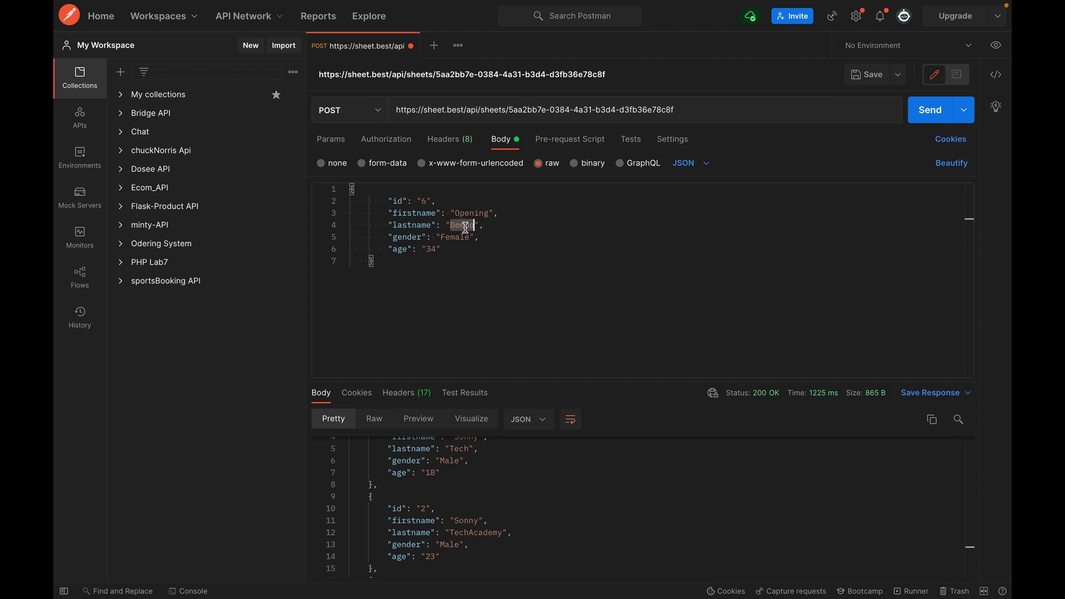
type("a")
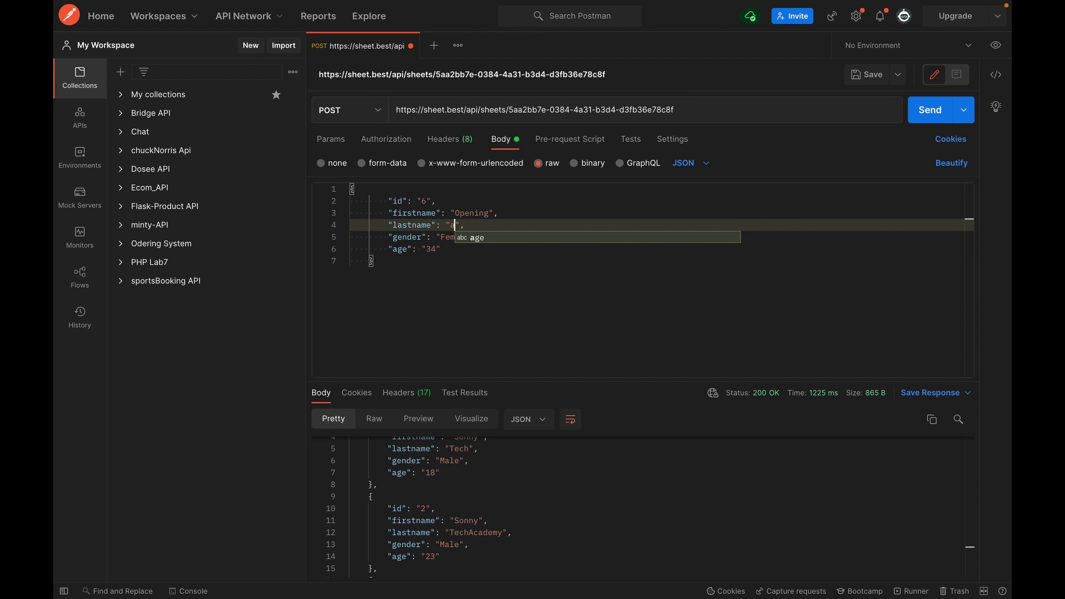
key("BackSpace")
type("Tag")
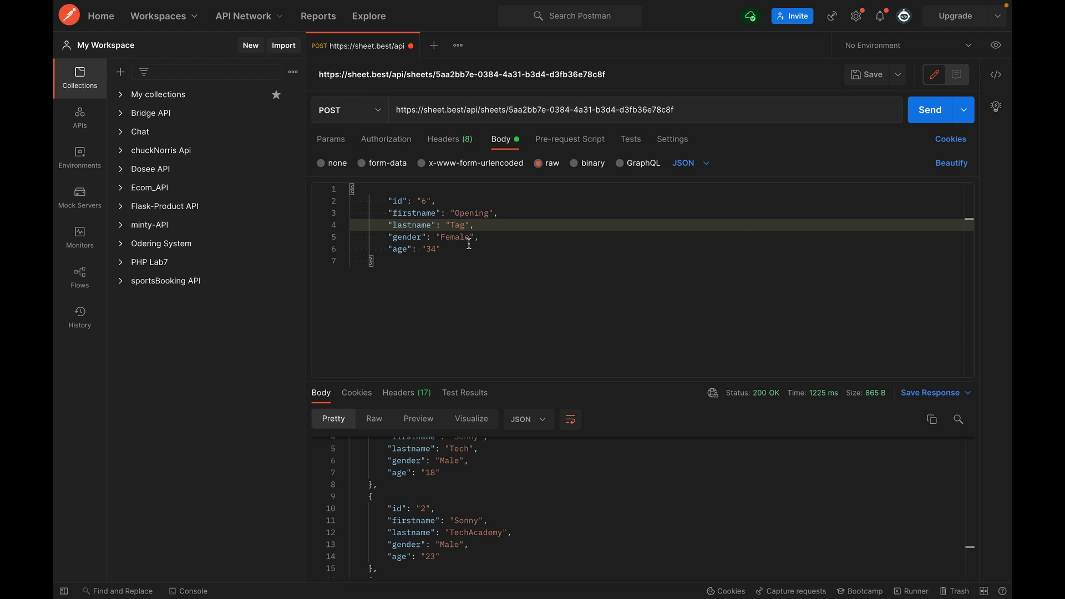
double_click(461, 238)
type("ma")
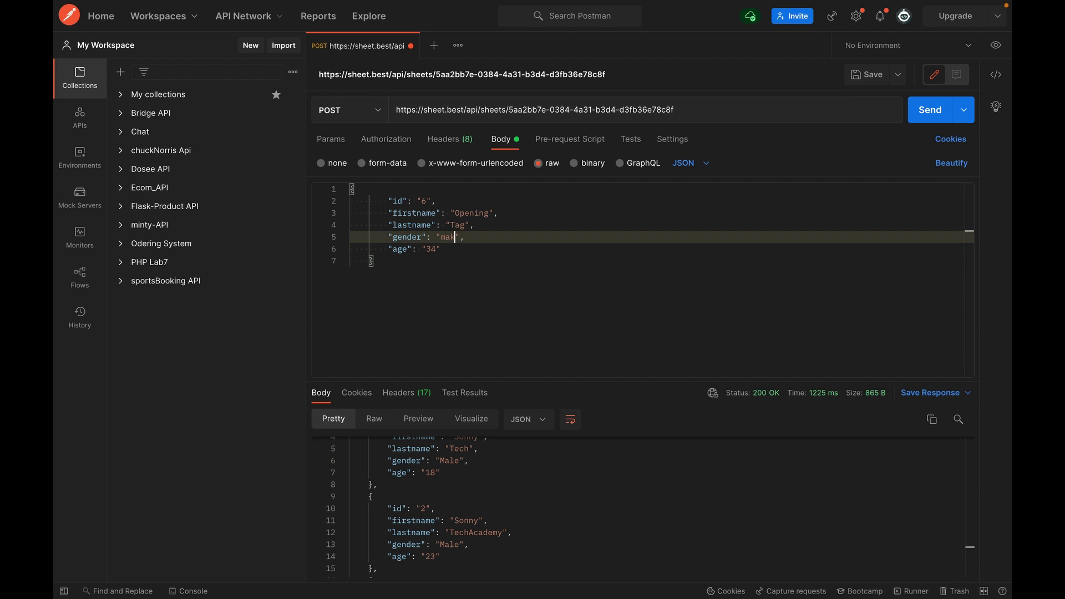
type("le")
double_click(432, 249)
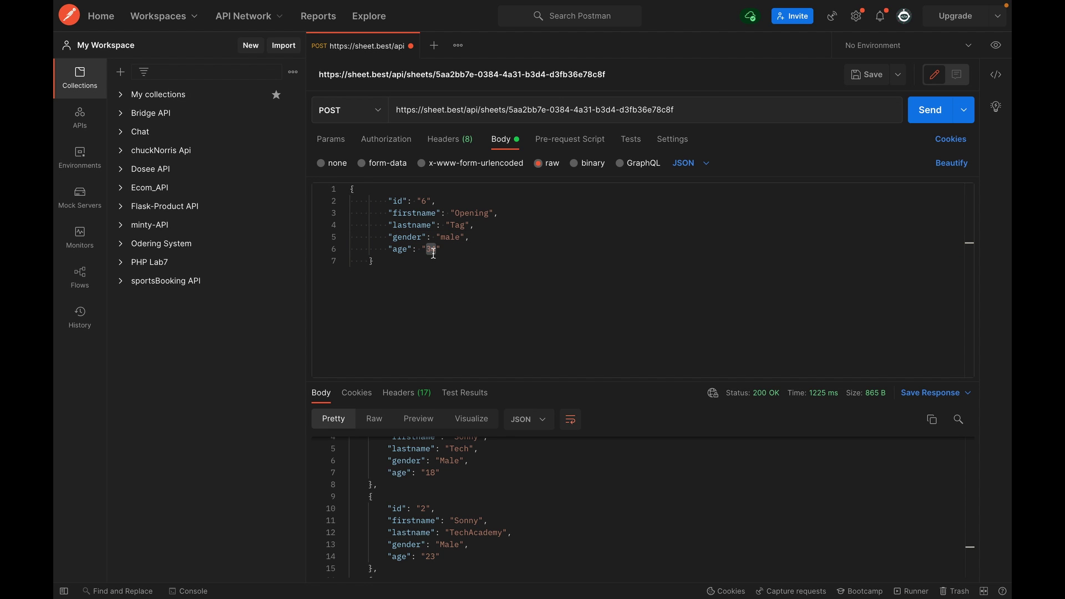
type("2")
left_click(469, 265)
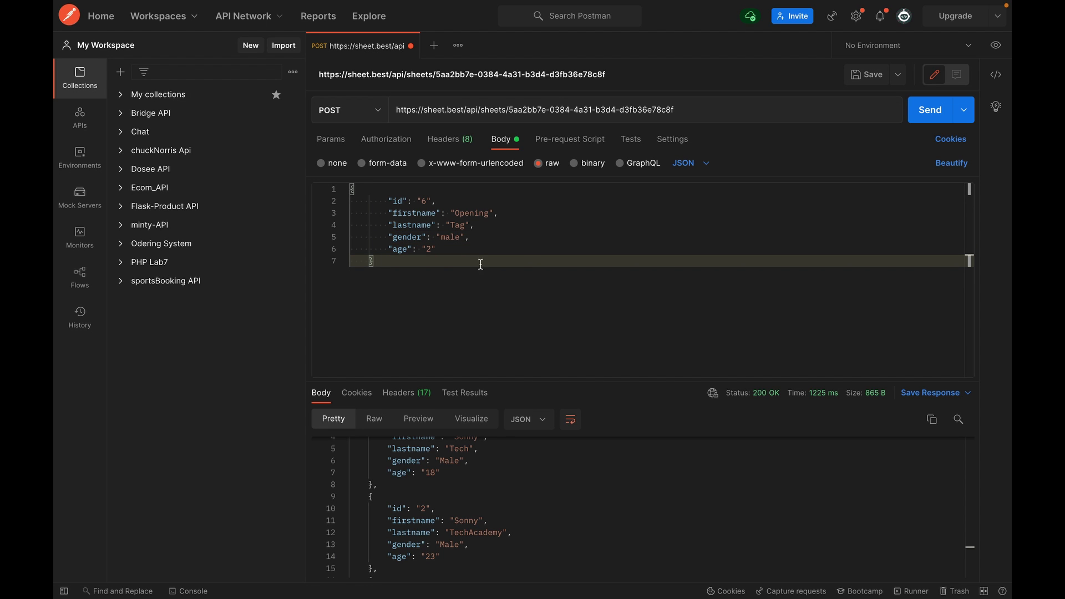
Send the id 6 POST, then re-run GET and scroll to the new Opening Tag record
left_click(922, 118)
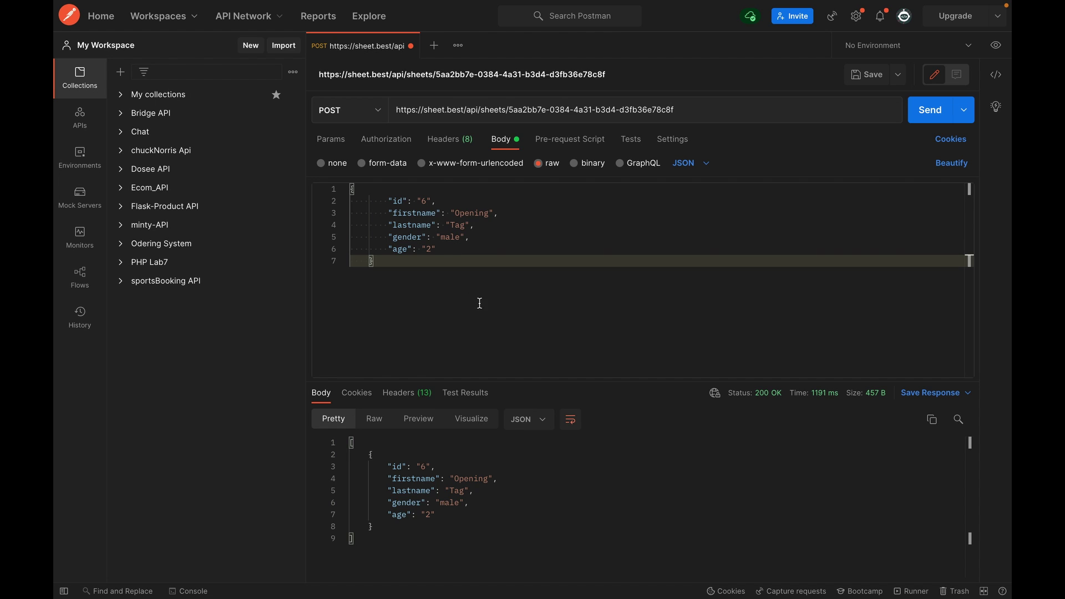
left_click(378, 114)
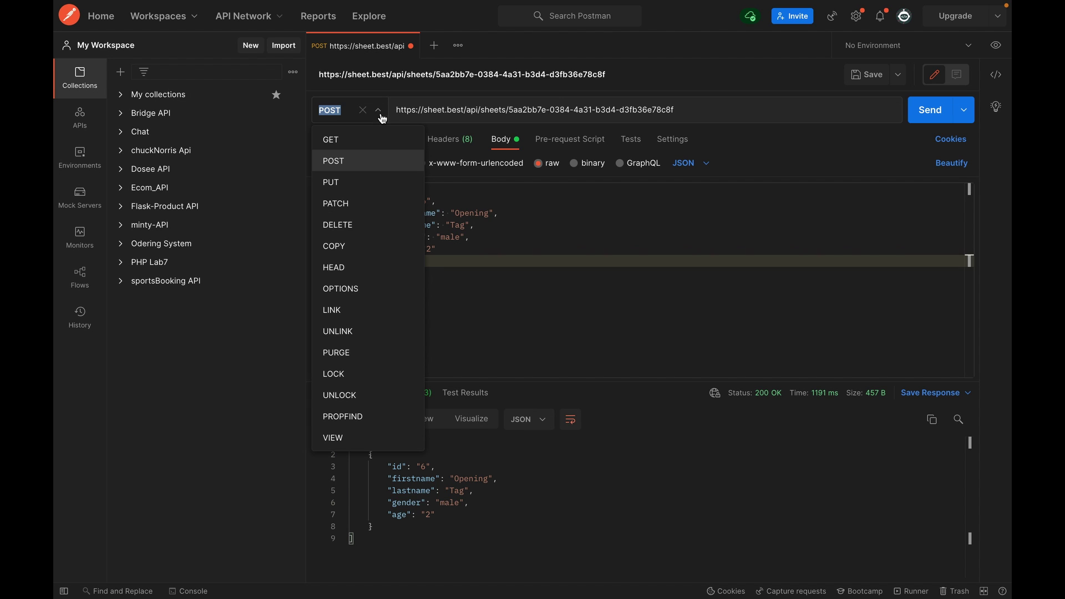
left_click(338, 142)
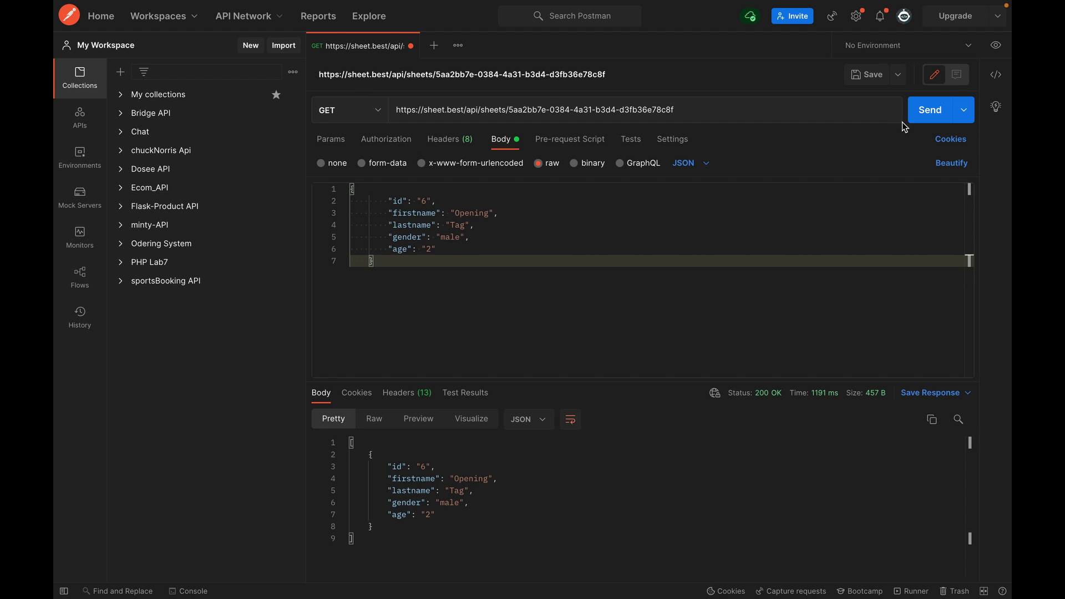
left_click(922, 118)
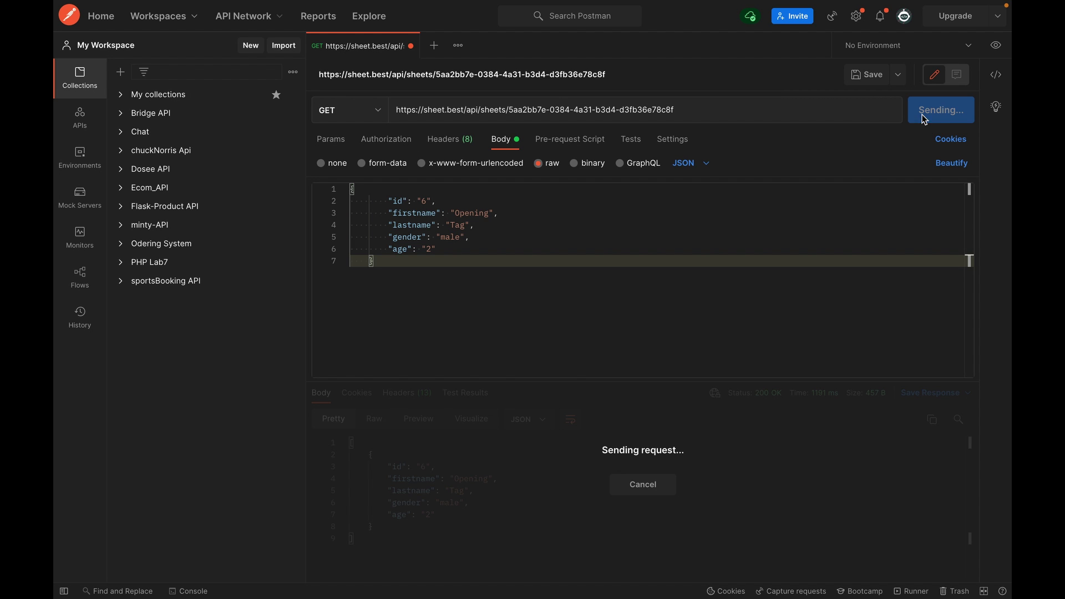
scroll(545, 508, "down", 8)
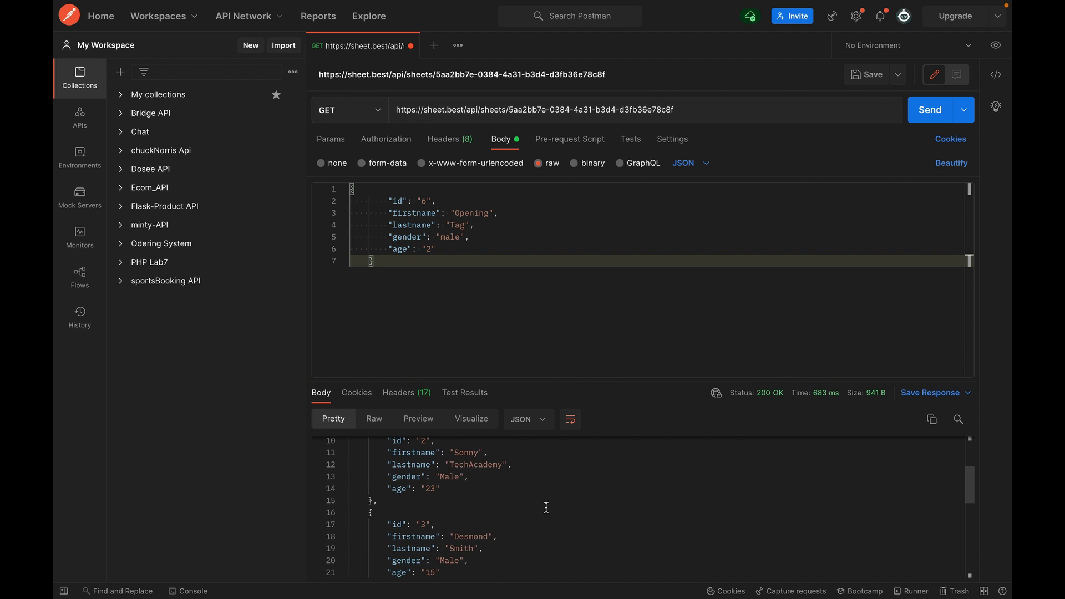
scroll(546, 508, "down", 2)
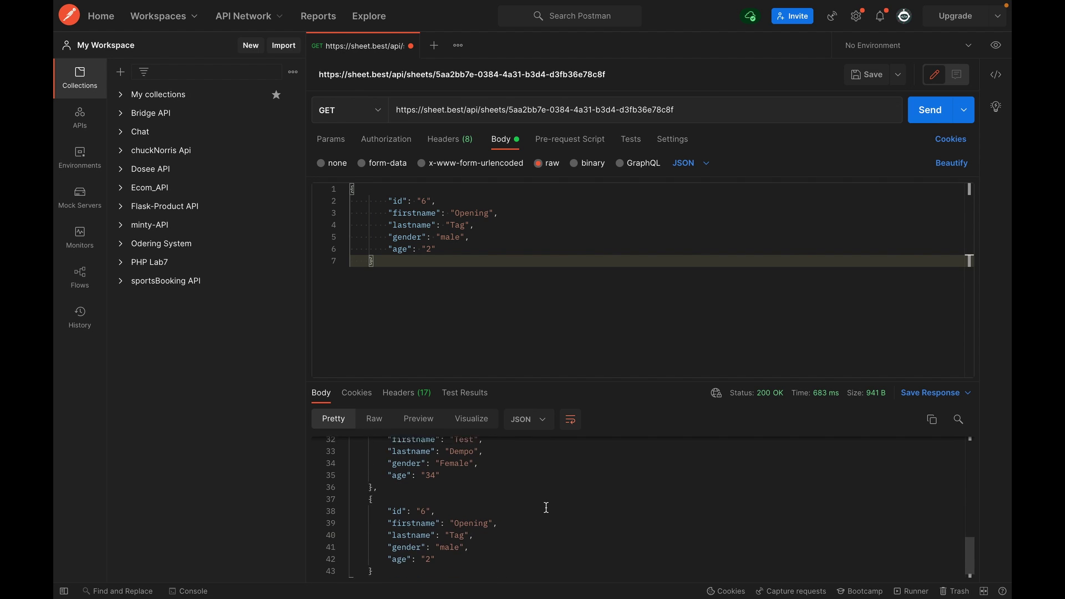
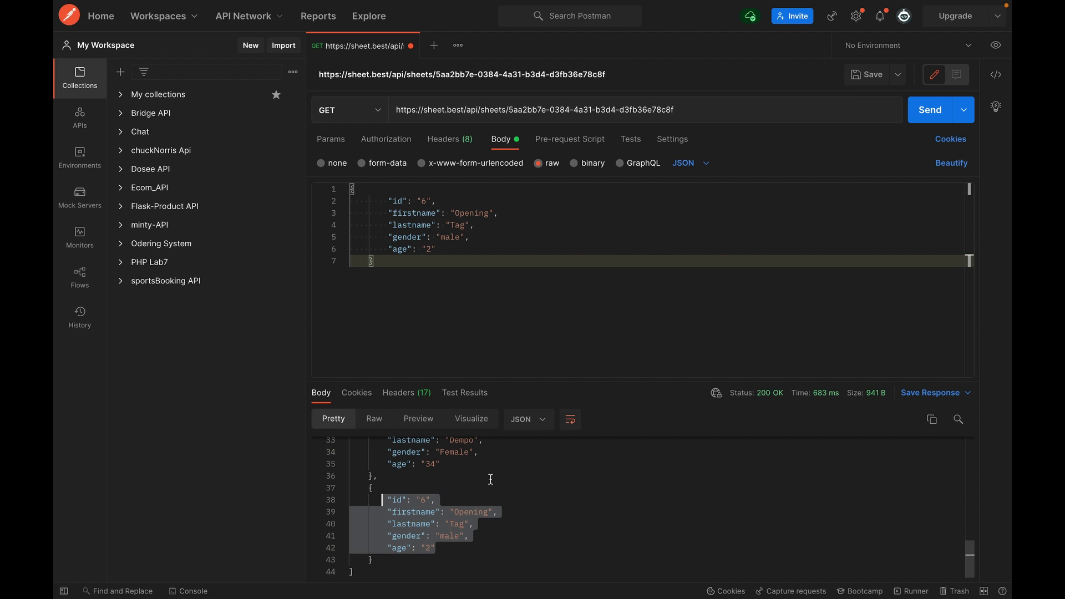
Switch to the Chrome window showing the test Google Sheet
key("ctrl+Left")
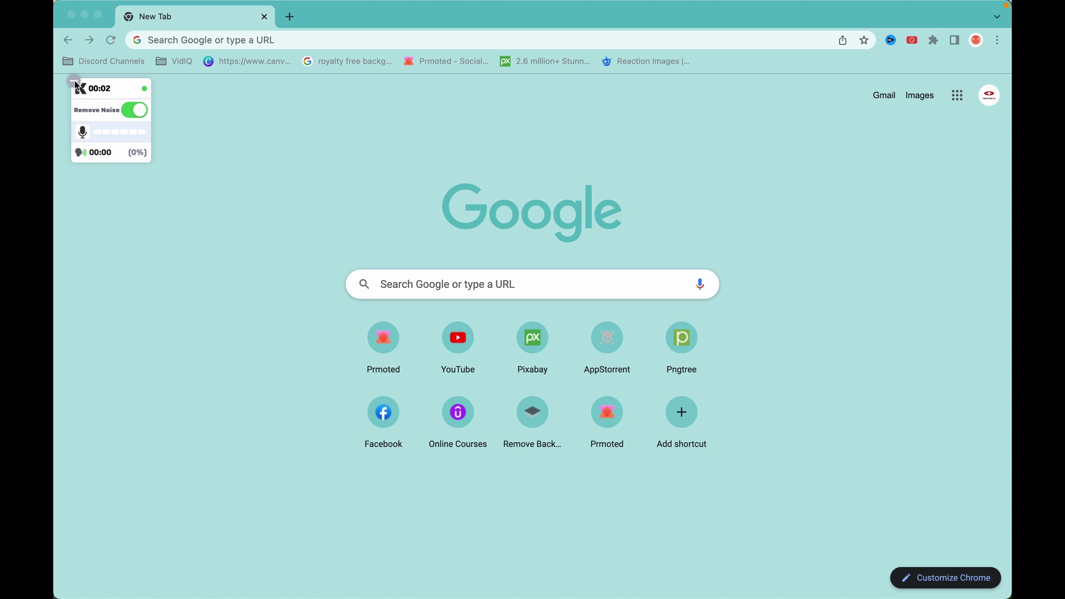
left_click(74, 82)
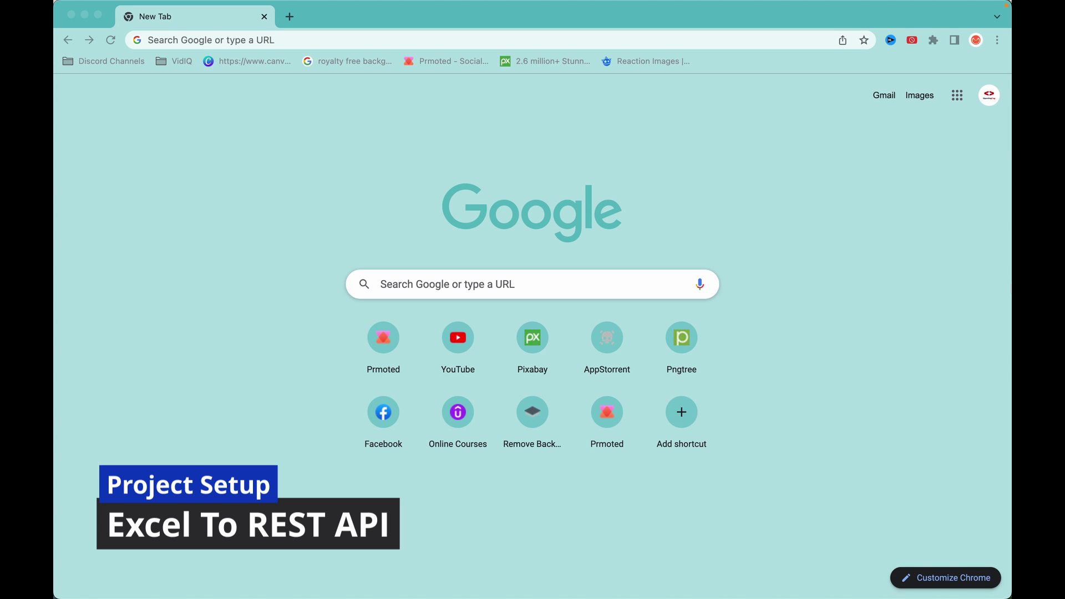
Create a new blank spreadsheet in Google Sheets from the Google apps grid
left_click(958, 99)
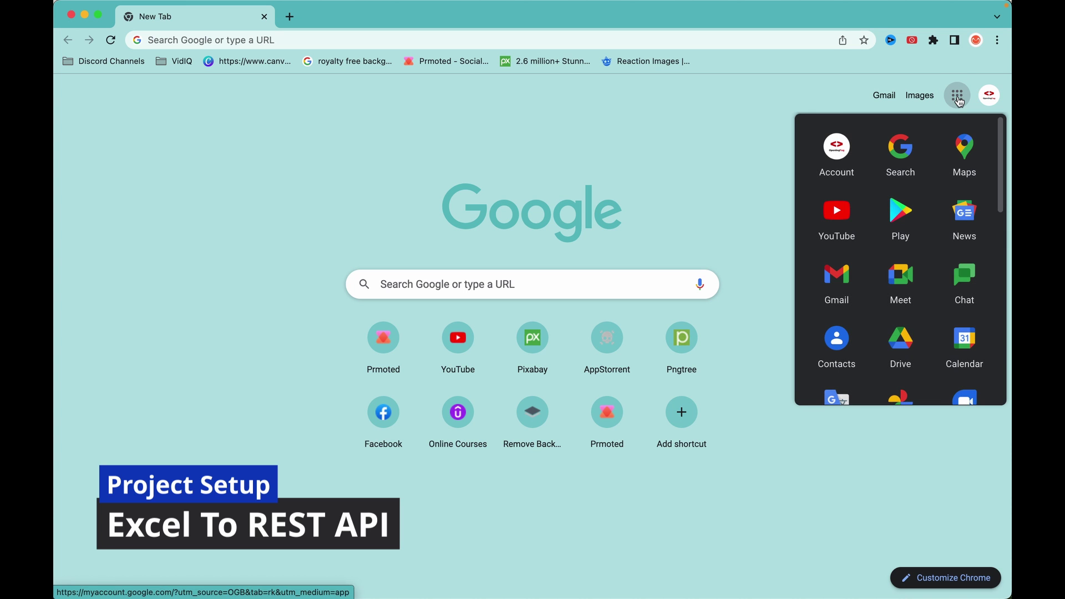
scroll(962, 328, "down", 5)
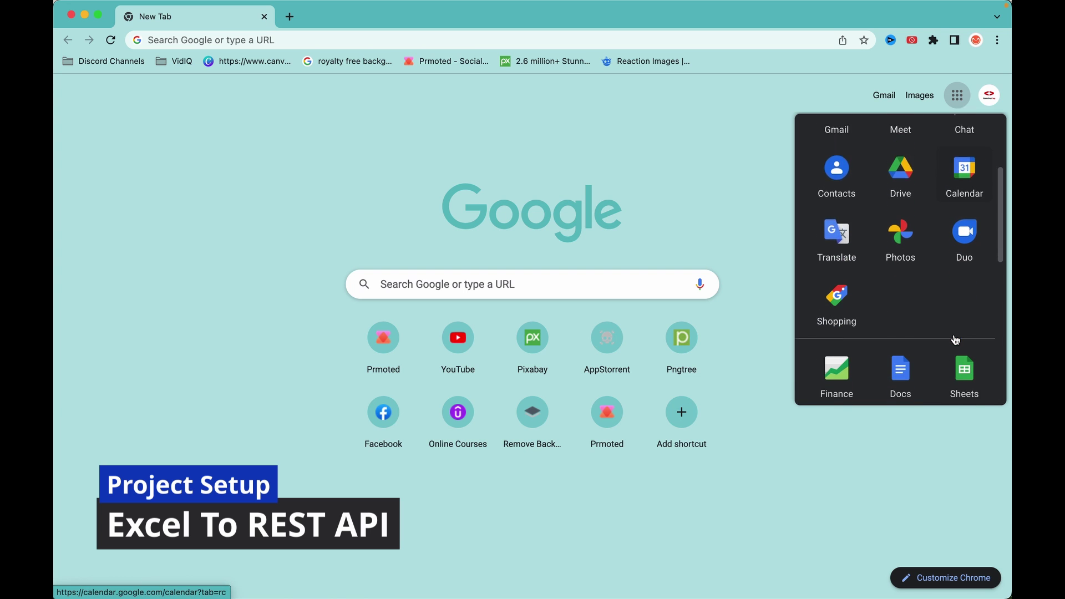
left_click(961, 329)
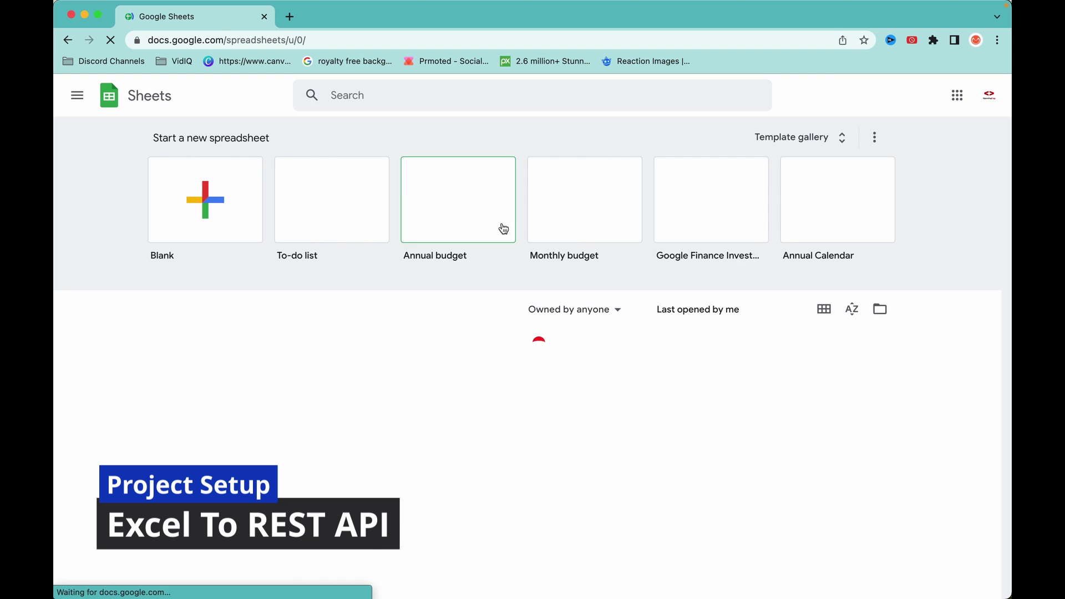
left_click(202, 204)
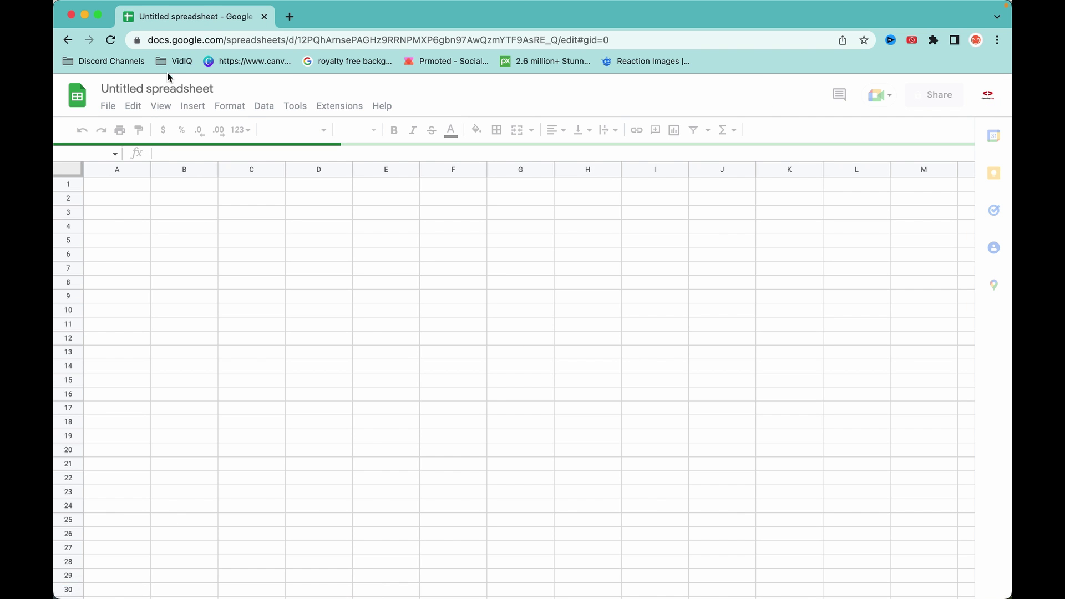
left_click(169, 94)
Rename the spreadsheet to api-demo and enter the heading 'id' in A1
type("api-demo")
key("Return")
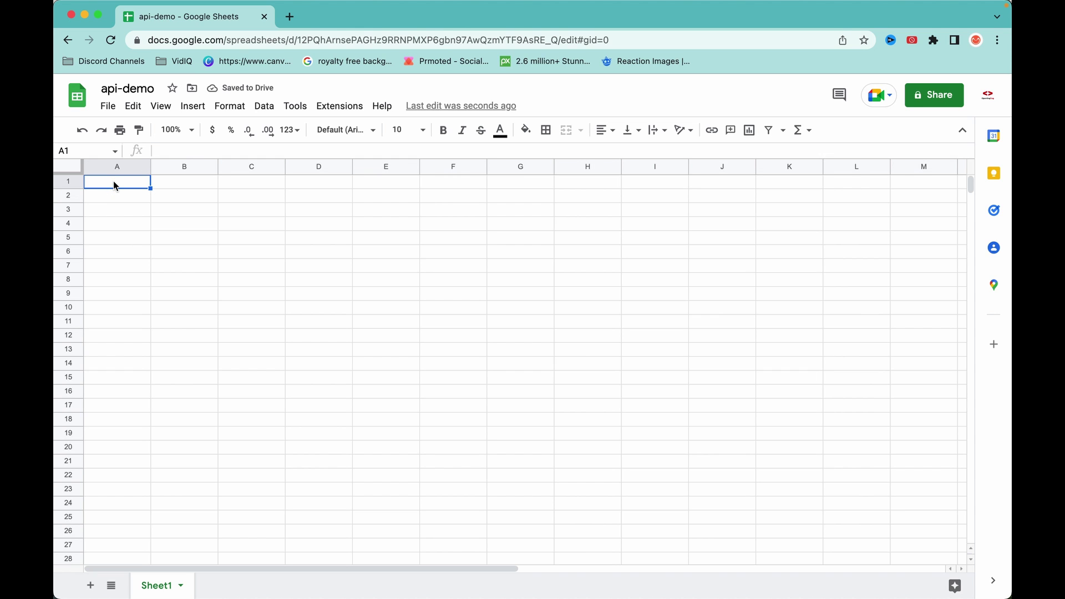
type("id")
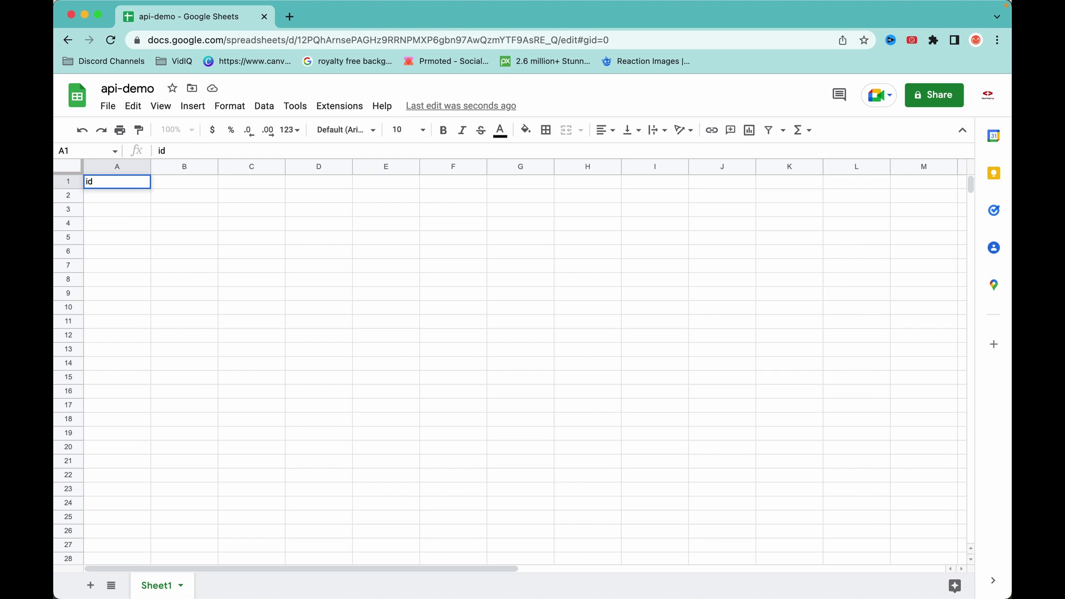
left_click(166, 185)
Enter the headings firstname, lastname, level and age in cells B1 to E1
type("f")
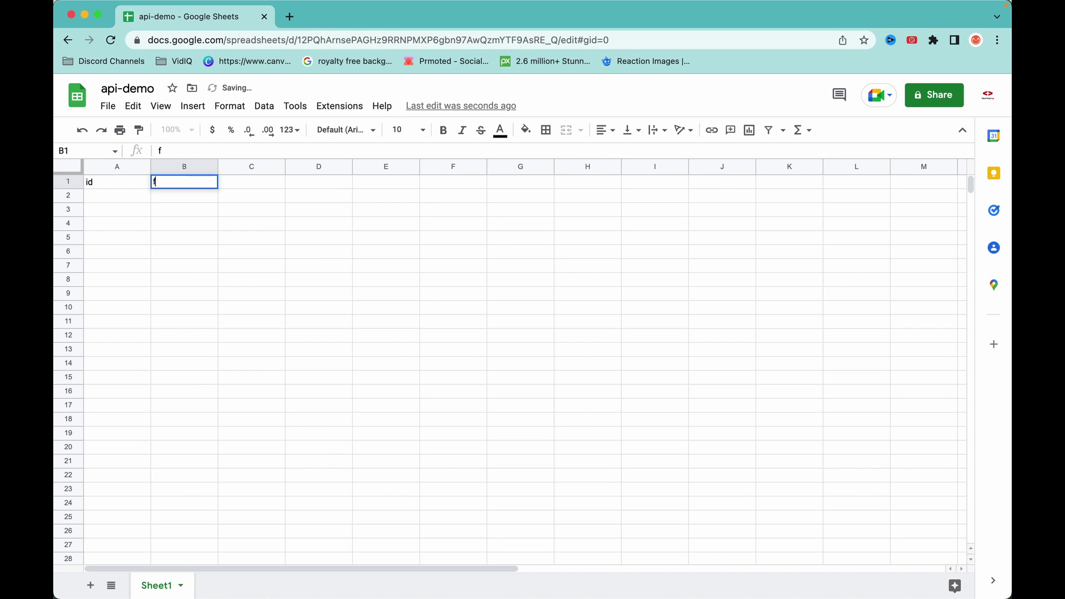
type("irstname")
left_click(243, 184)
type("lastnm")
key("BackSpace")
type("ame")
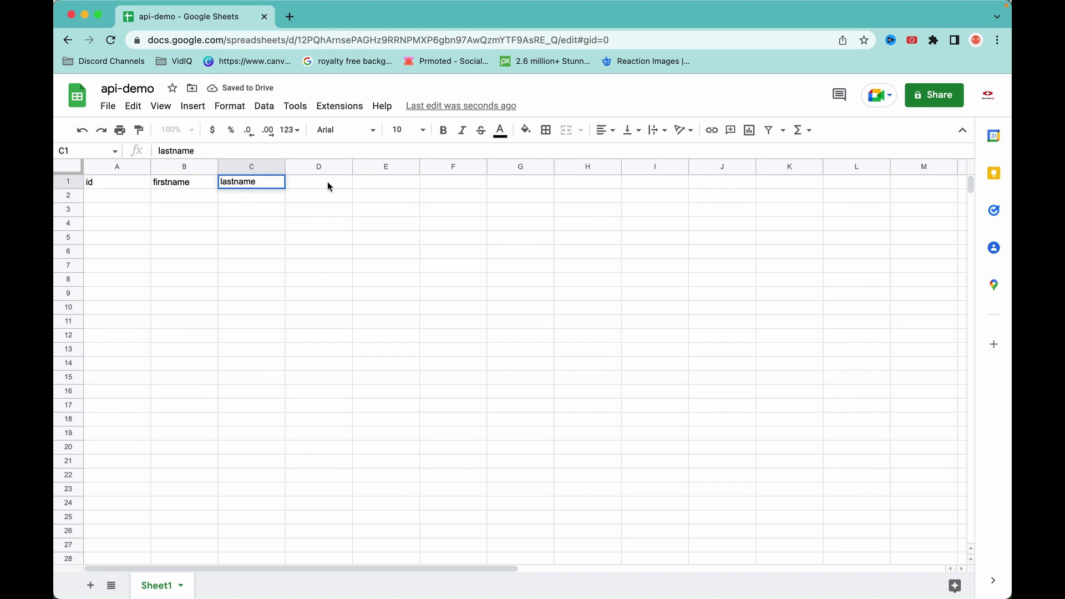
left_click(328, 182)
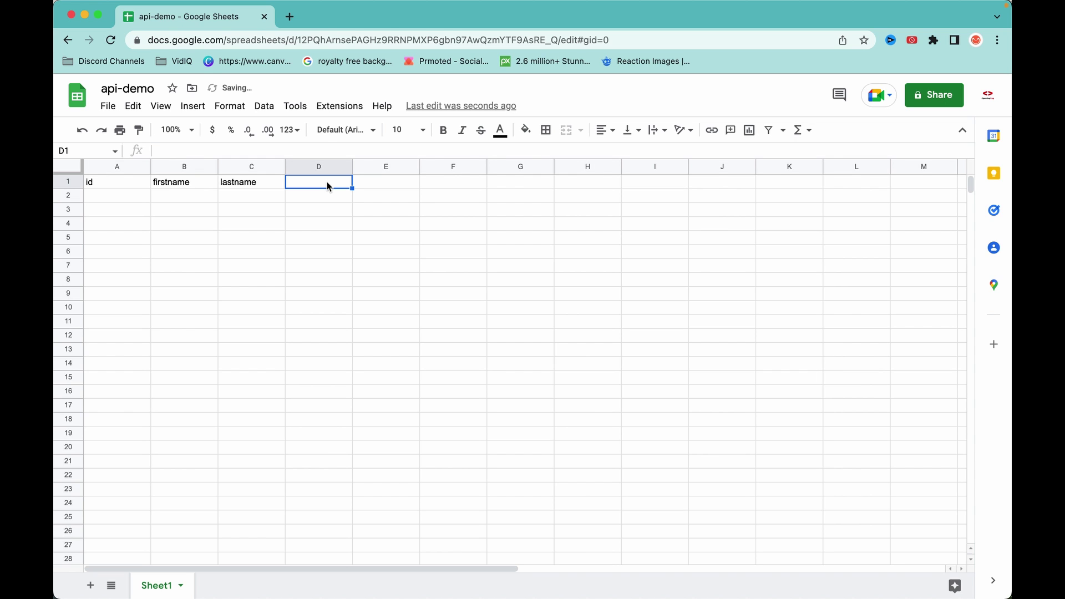
type("level")
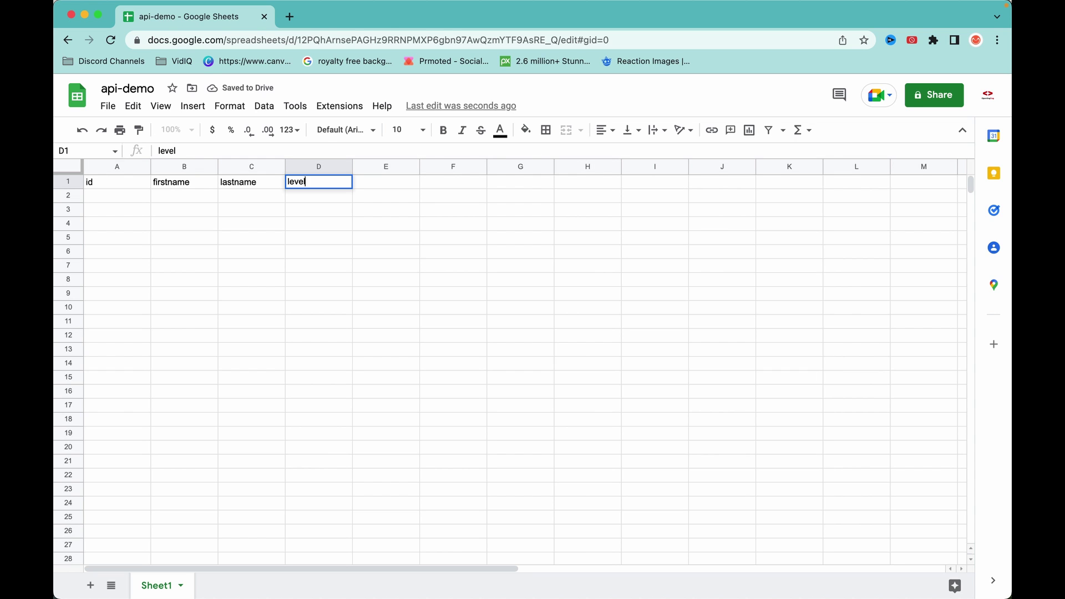
left_click(393, 181)
type("age")
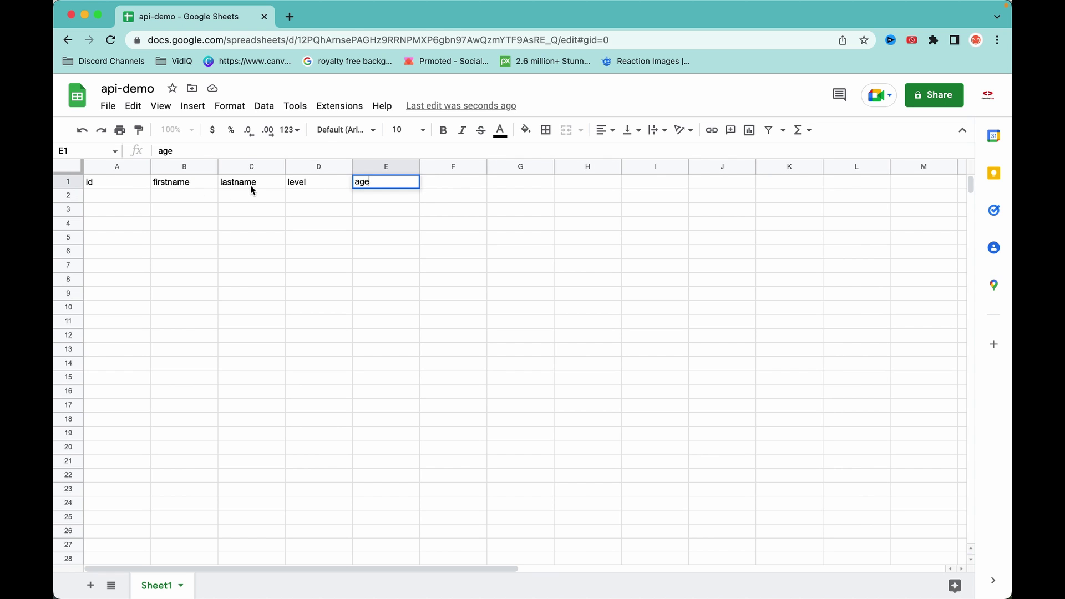
double_click(374, 183)
left_click(122, 195)
Fill cells A2 to E2 with 1, Opening, Tag, Freshman and 2
type("1")
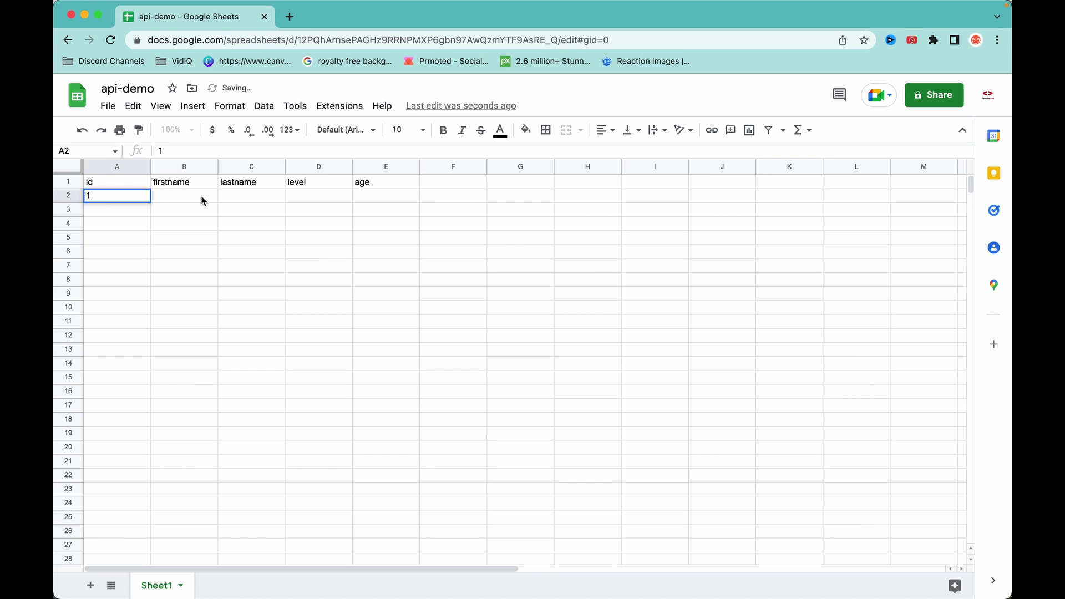
left_click(187, 200)
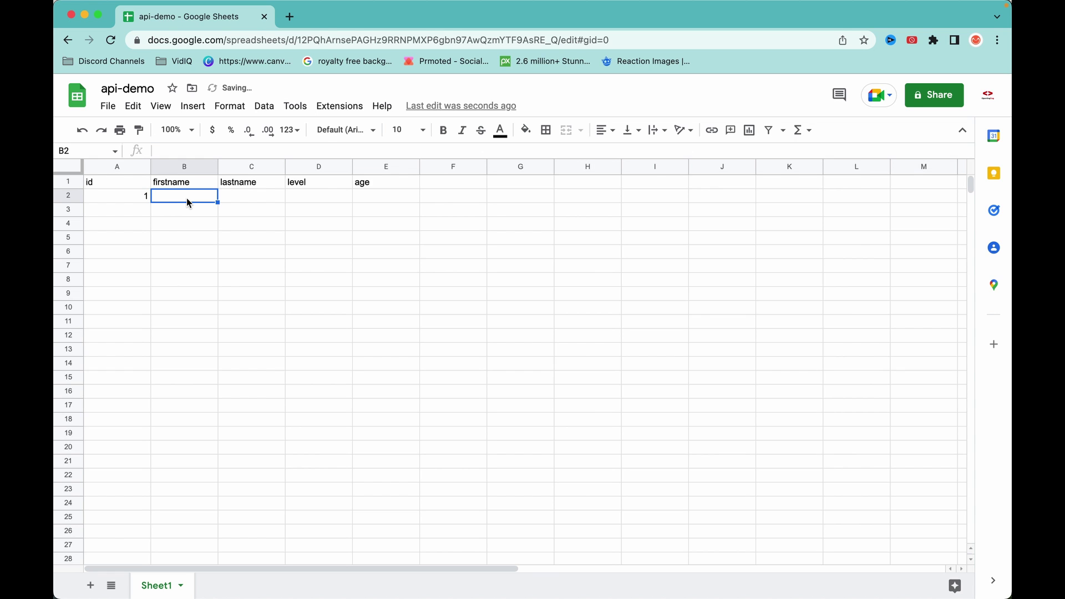
type("Opening")
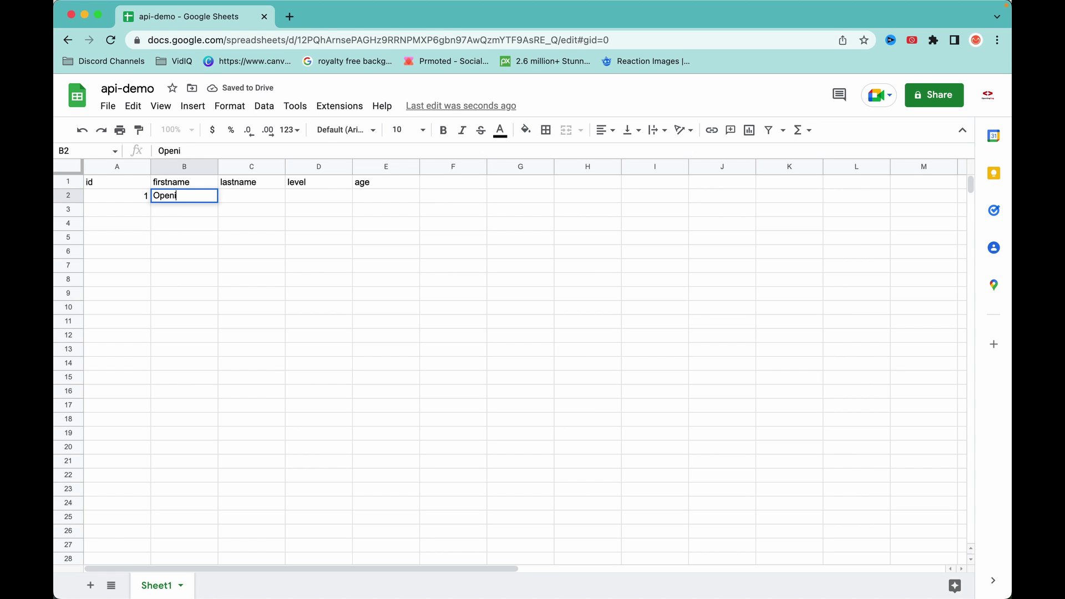
left_click(238, 198)
type("Tag")
left_click(303, 196)
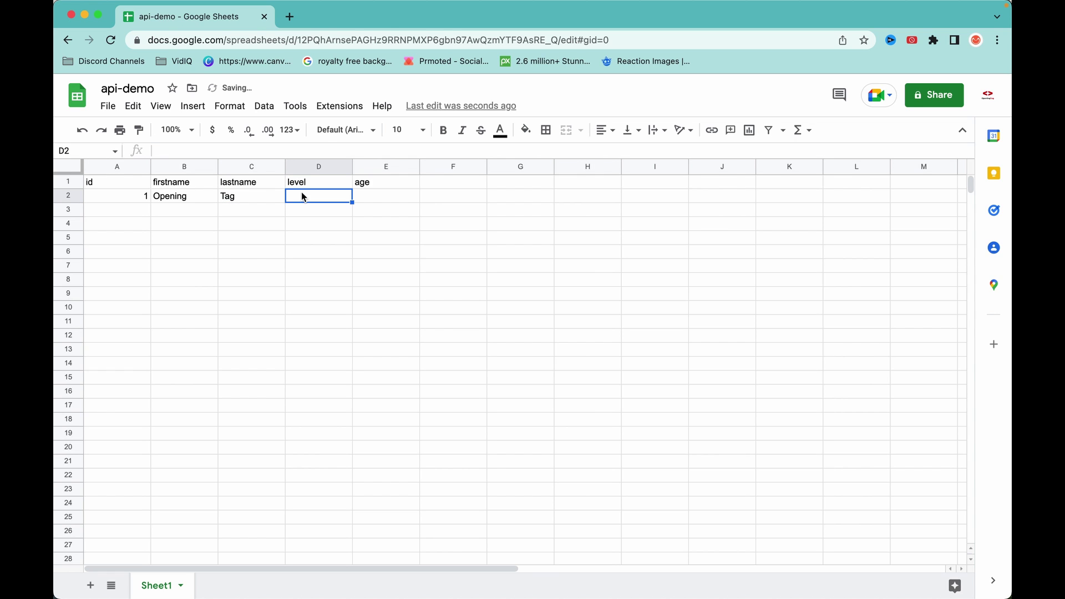
type("Freshna")
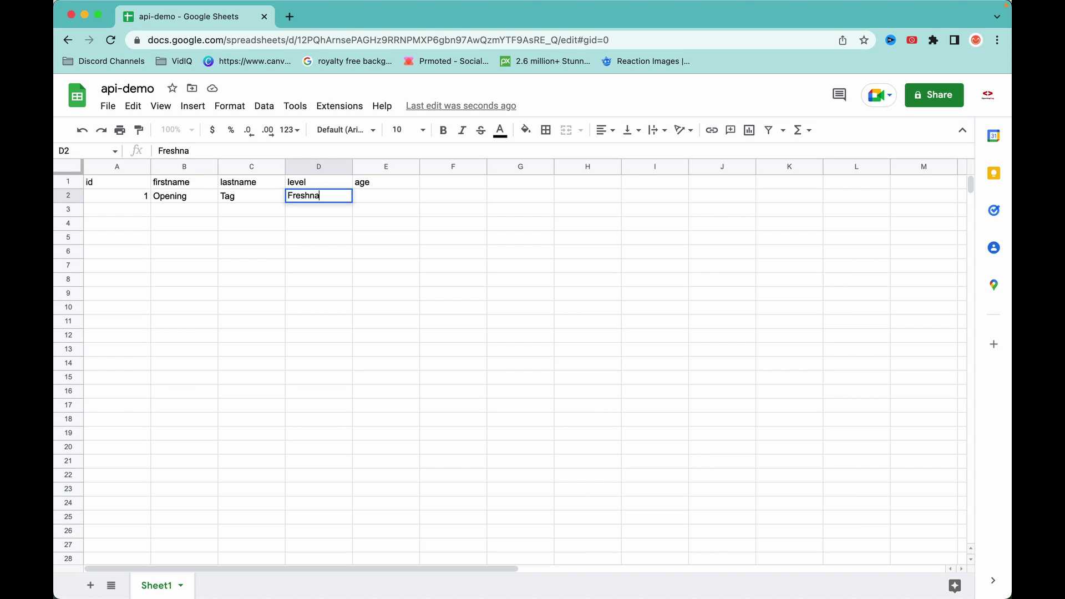
key("BackSpace")
type("man")
key("Tab")
type("2")
left_click(229, 210)
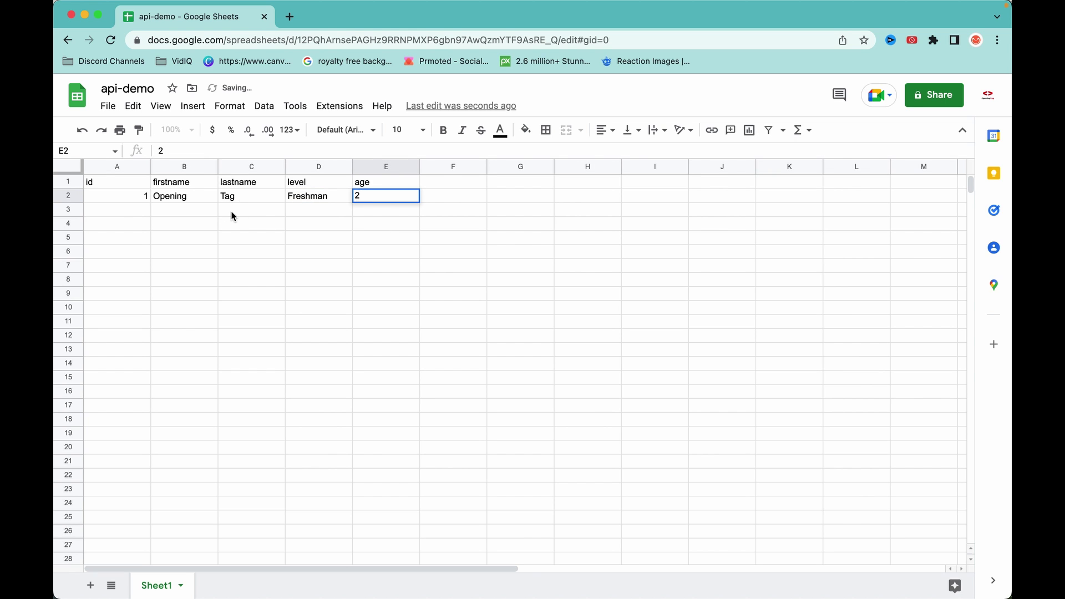
left_click(121, 211)
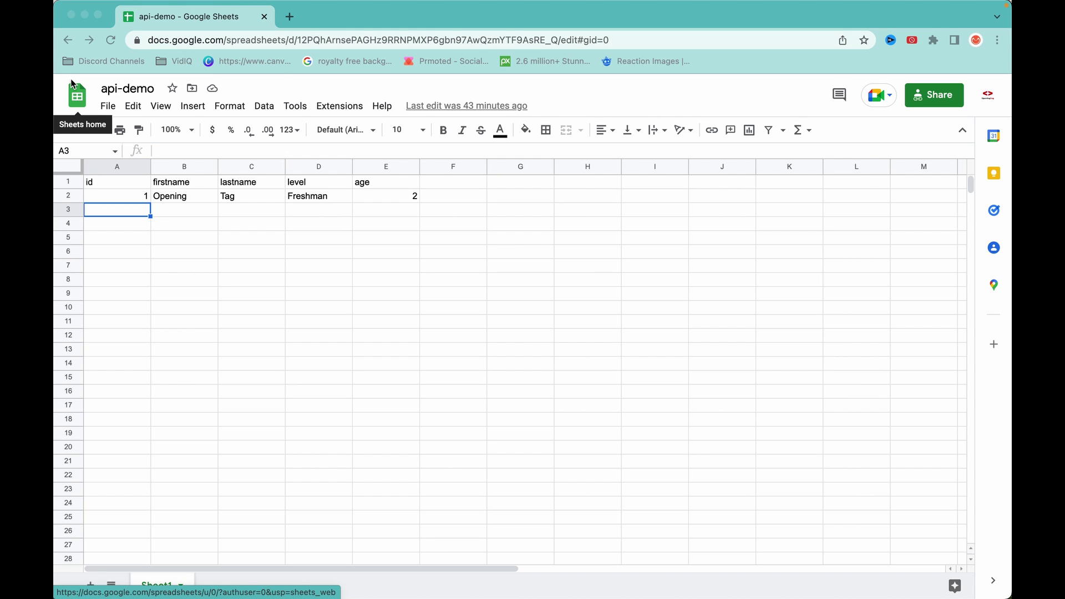
Load sheet.best in a new tab and start a new connection from its admin area
left_click(288, 17)
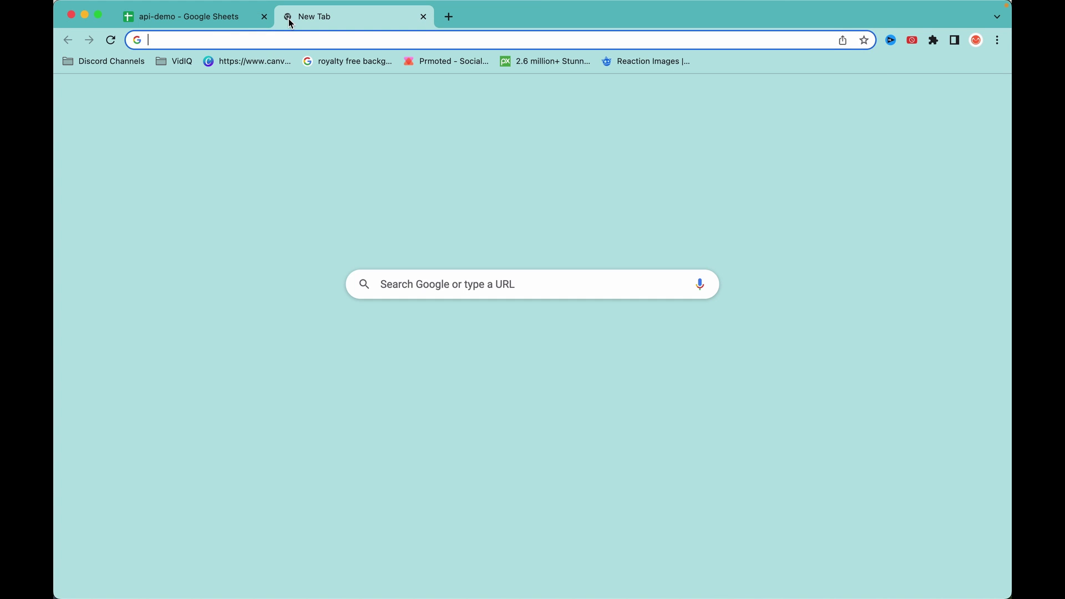
type("shhe")
key("BackSpace")
key("BackSpace")
key("BackSpace")
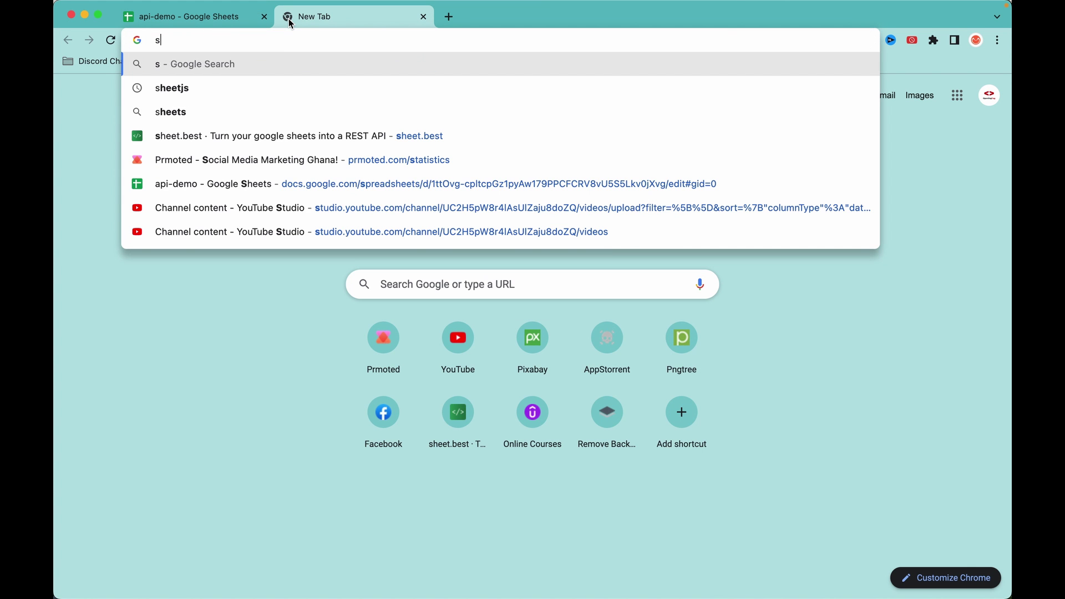
type("hee")
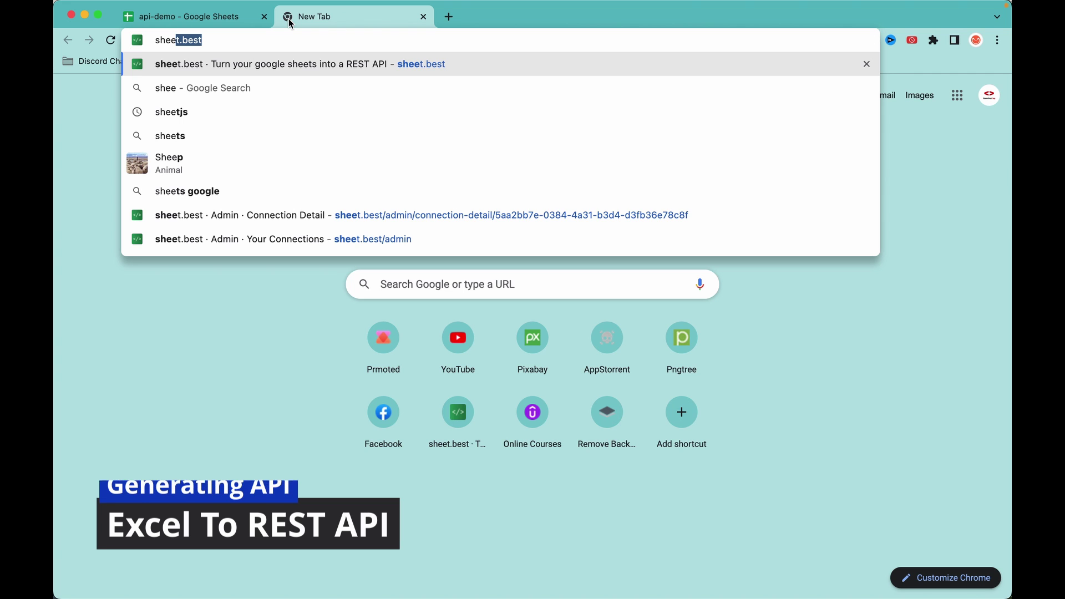
type("t.best")
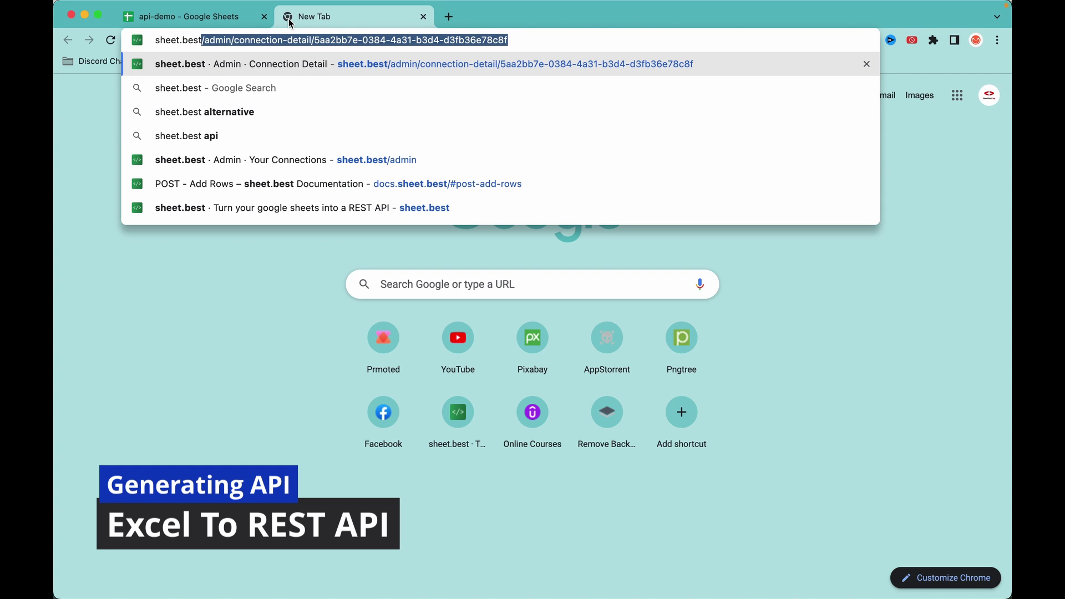
key("BackSpace")
key("BackSpace")
type("t")
key("BackSpace")
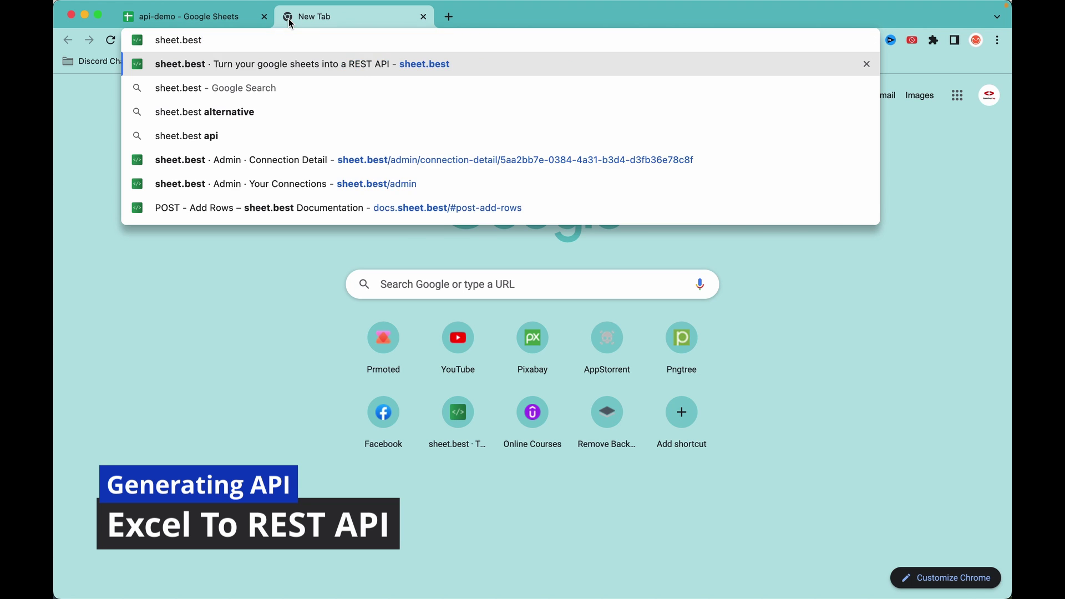
key("Return")
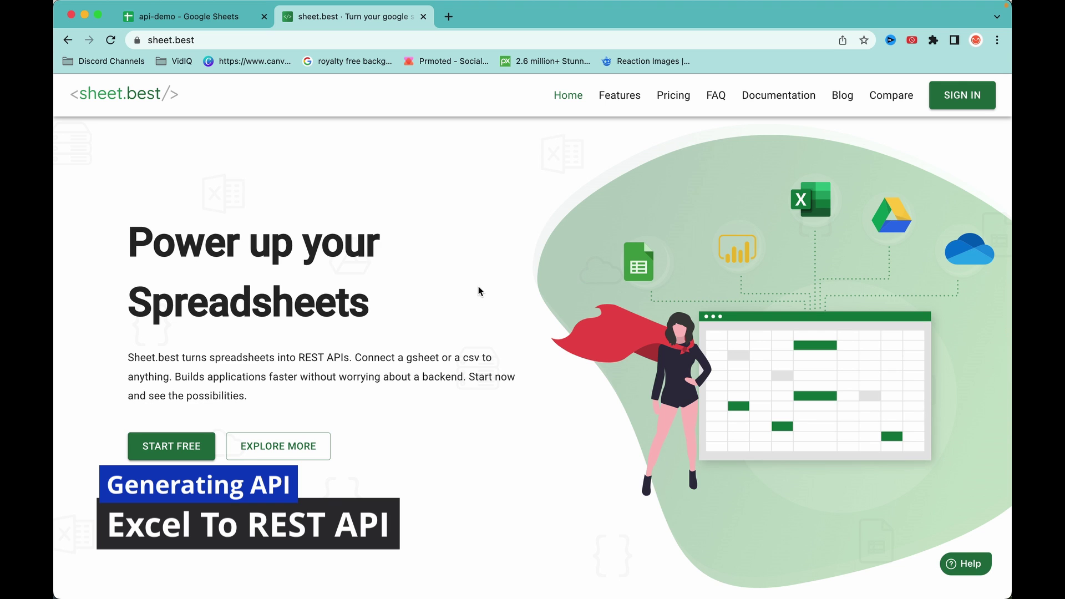
left_click(162, 449)
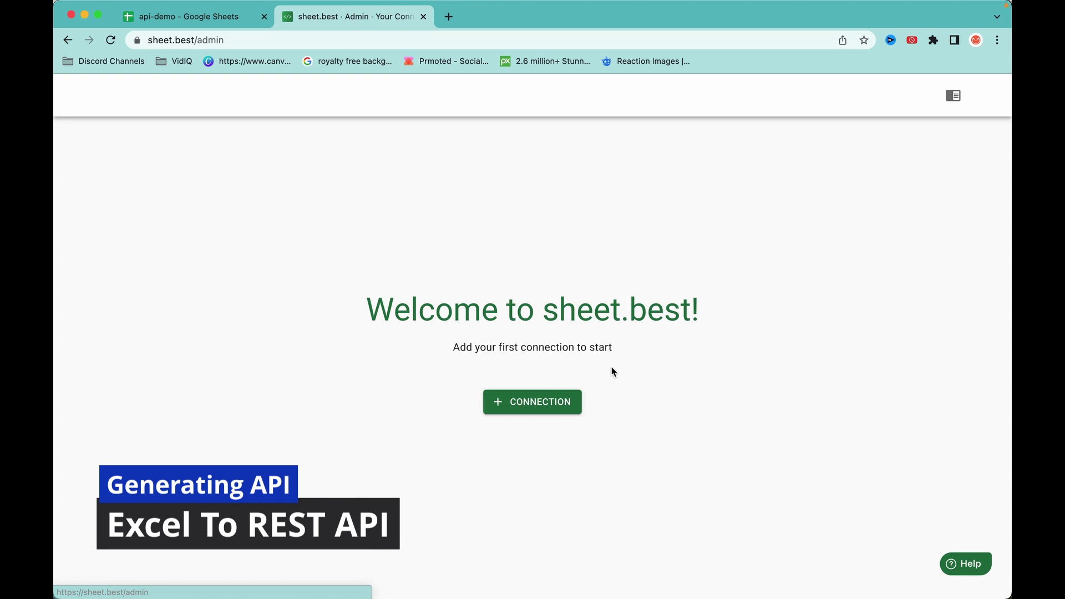
left_click(512, 405)
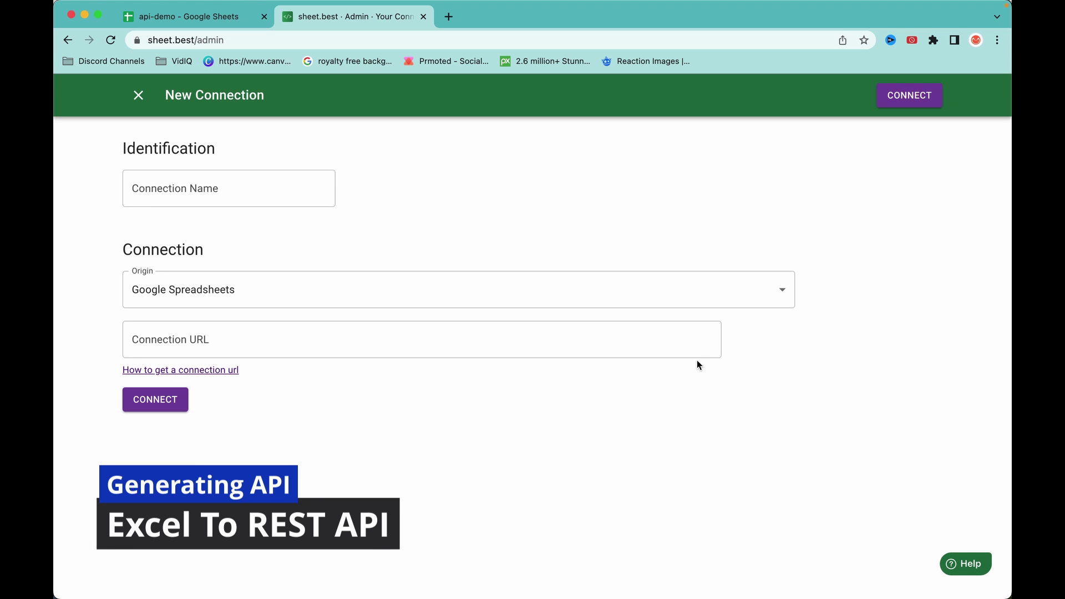
Enter api-demo as the connection name in the New Connection form
left_click(245, 188)
type("api")
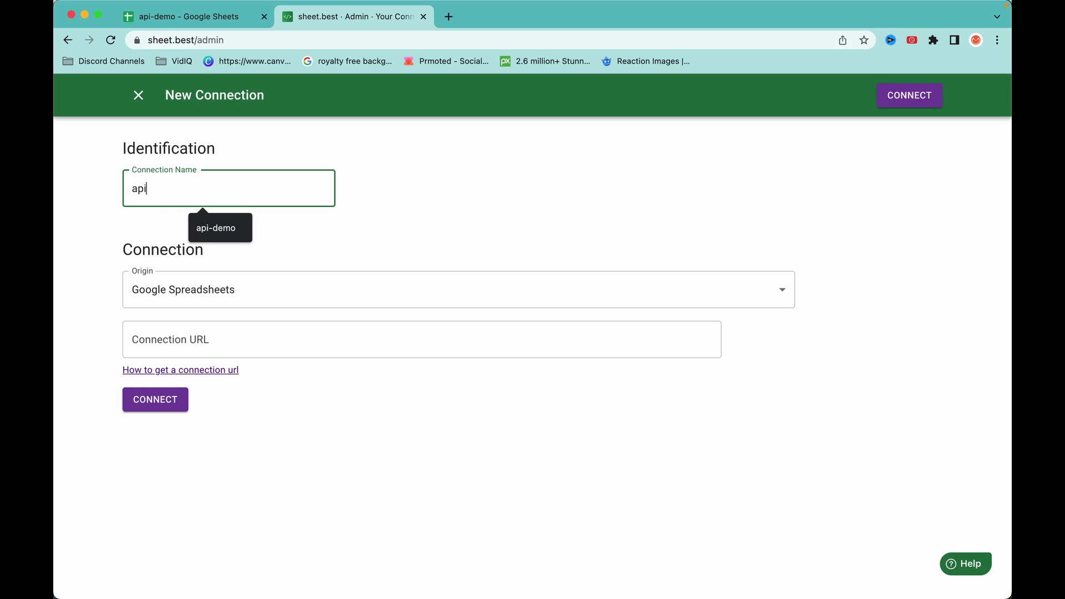
type("-dm")
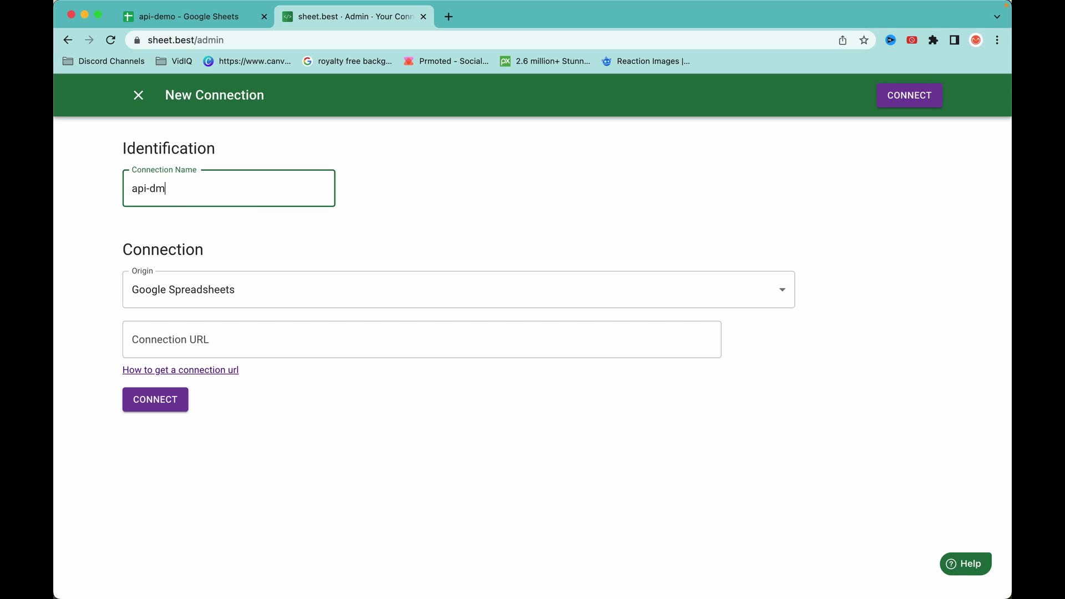
key("BackSpace")
type("emo")
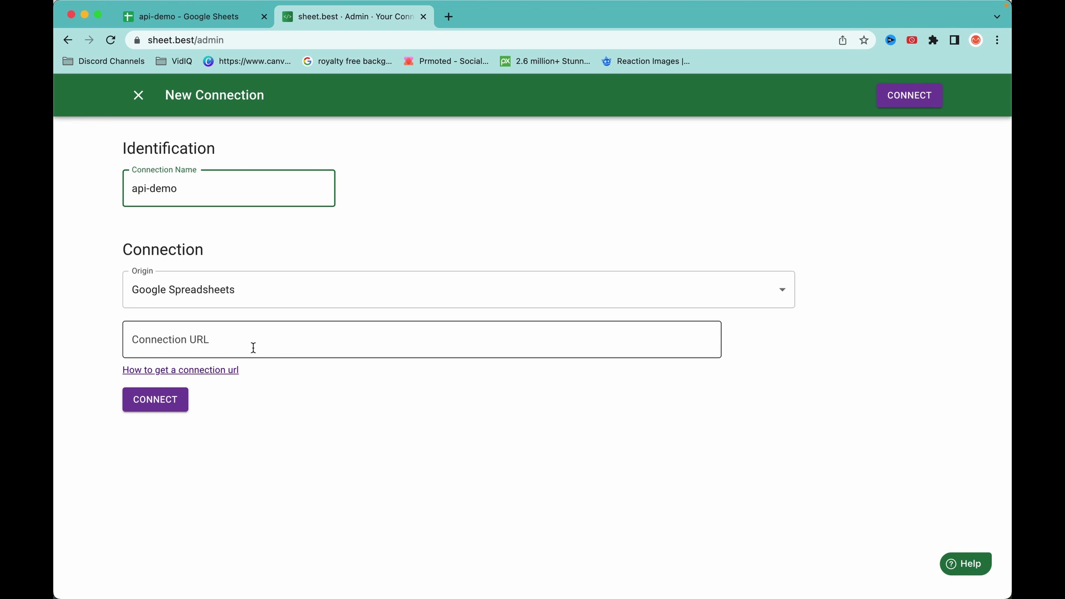
Copy the api-demo spreadsheet's sharing link, shared with anyone holding the link as Editor
left_click(203, 21)
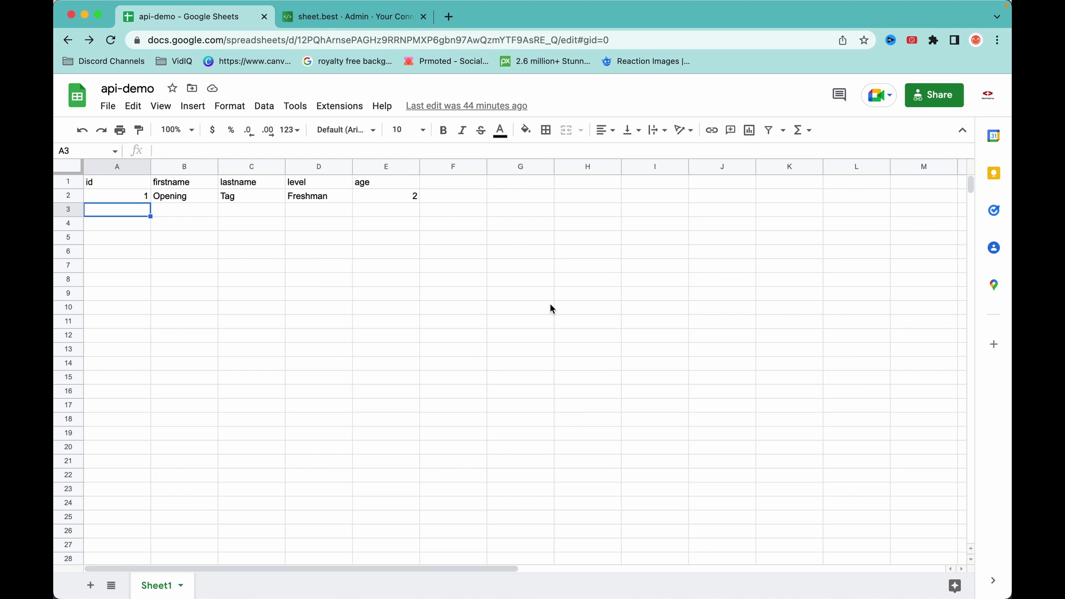
left_click(927, 97)
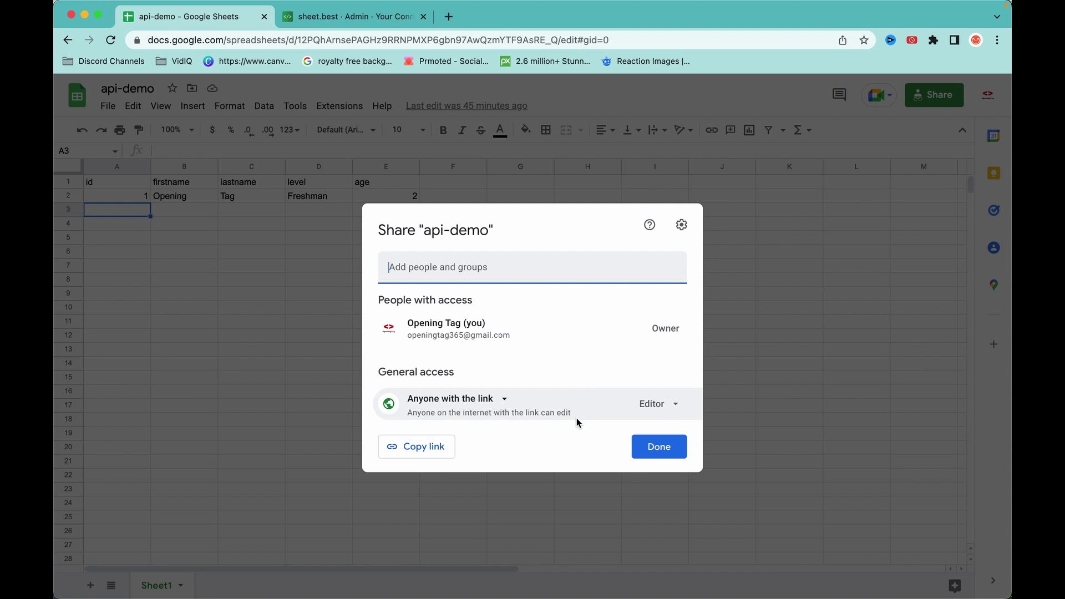
left_click(435, 448)
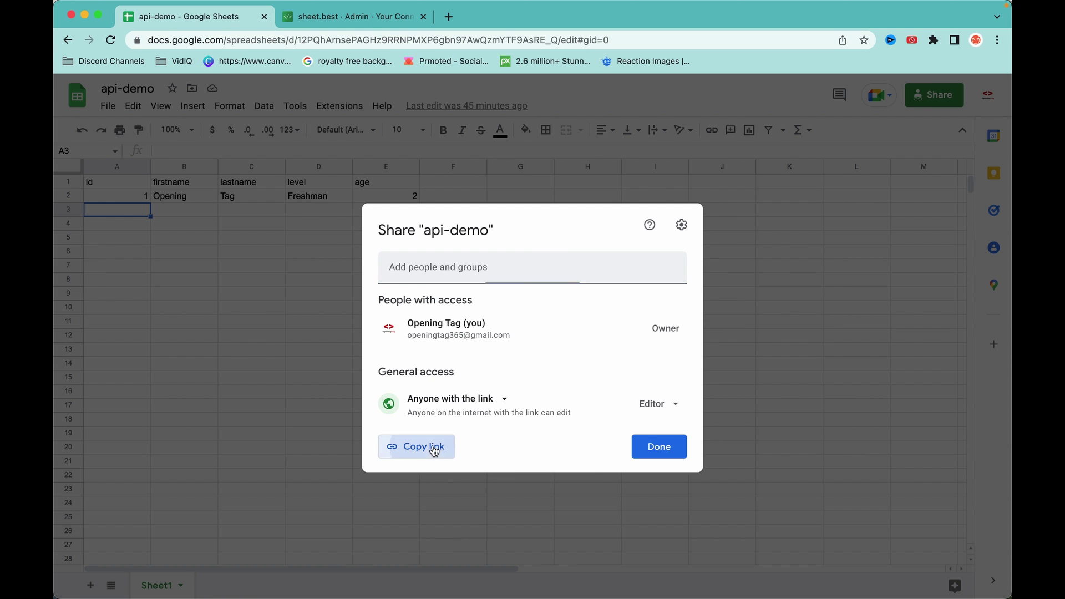
left_click(660, 451)
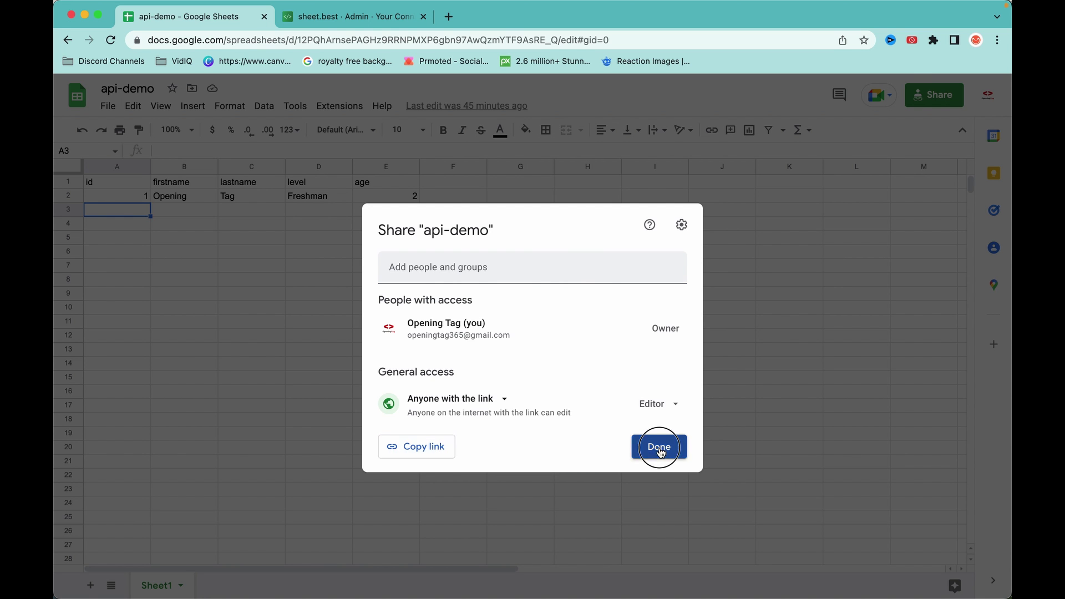
Paste the sheet link as the Connection URL and create the api-demo connection
left_click(359, 20)
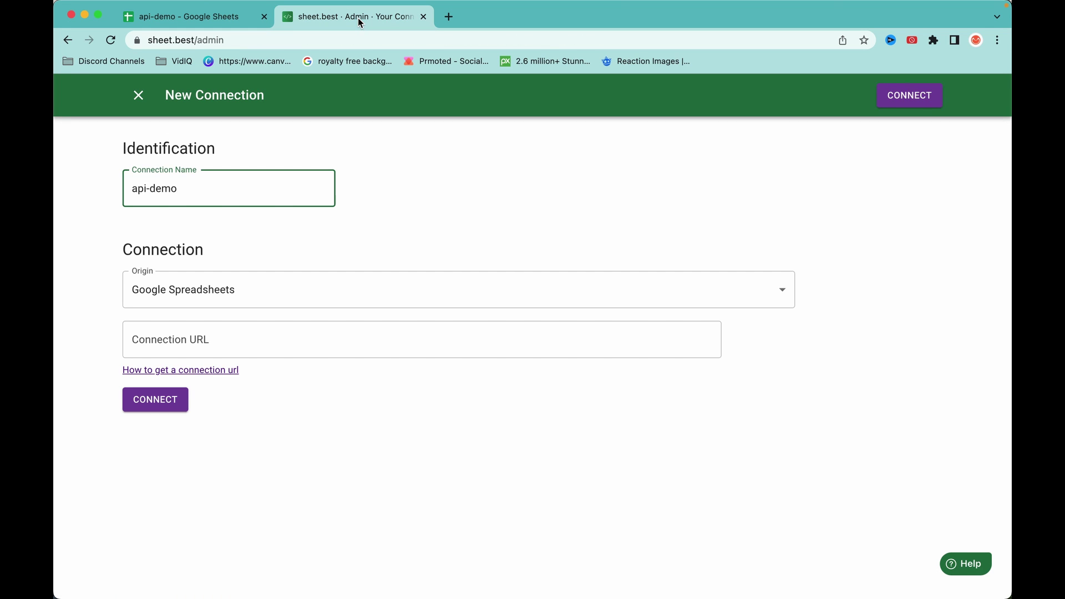
left_click(282, 339)
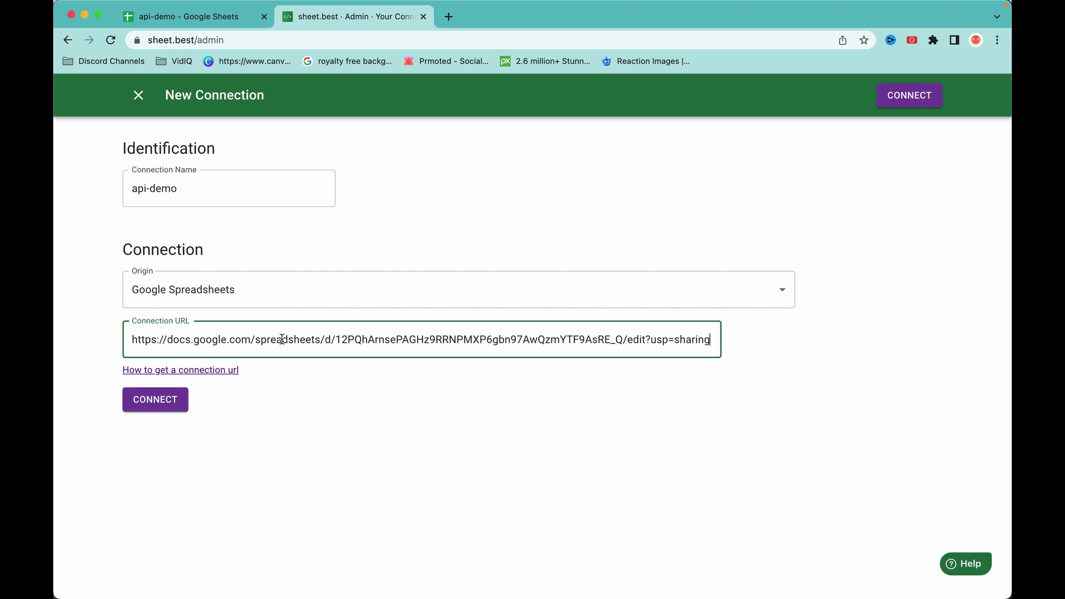
left_click(165, 403)
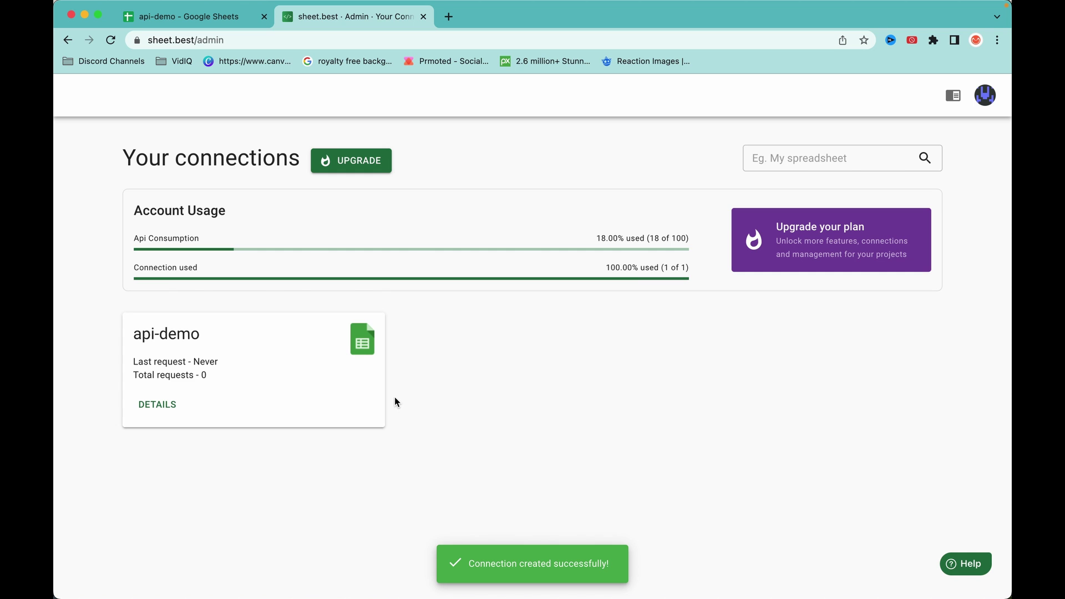
left_click(198, 20)
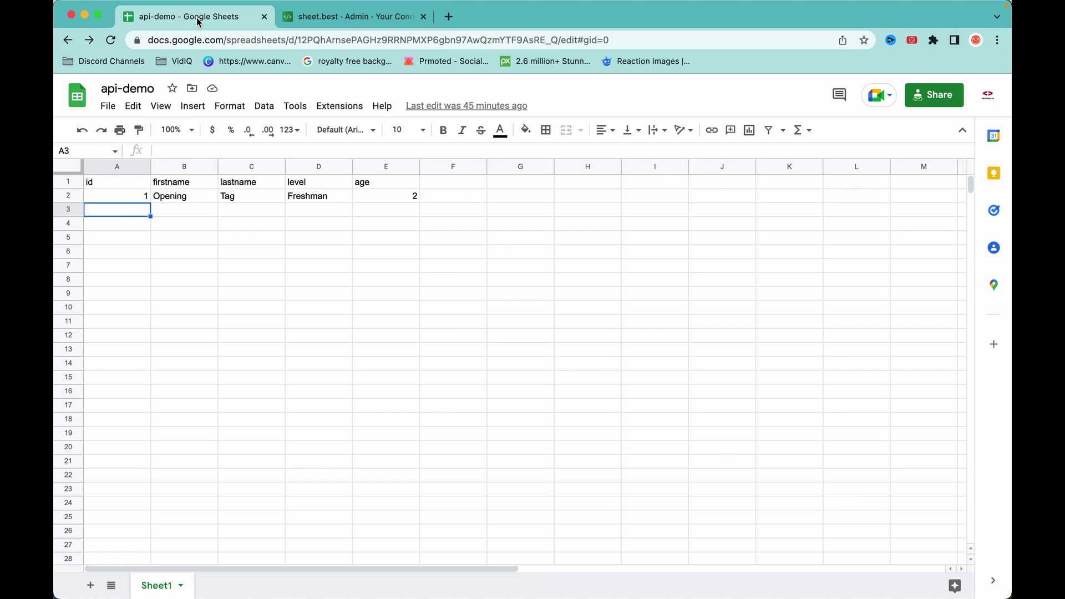
left_click(353, 17)
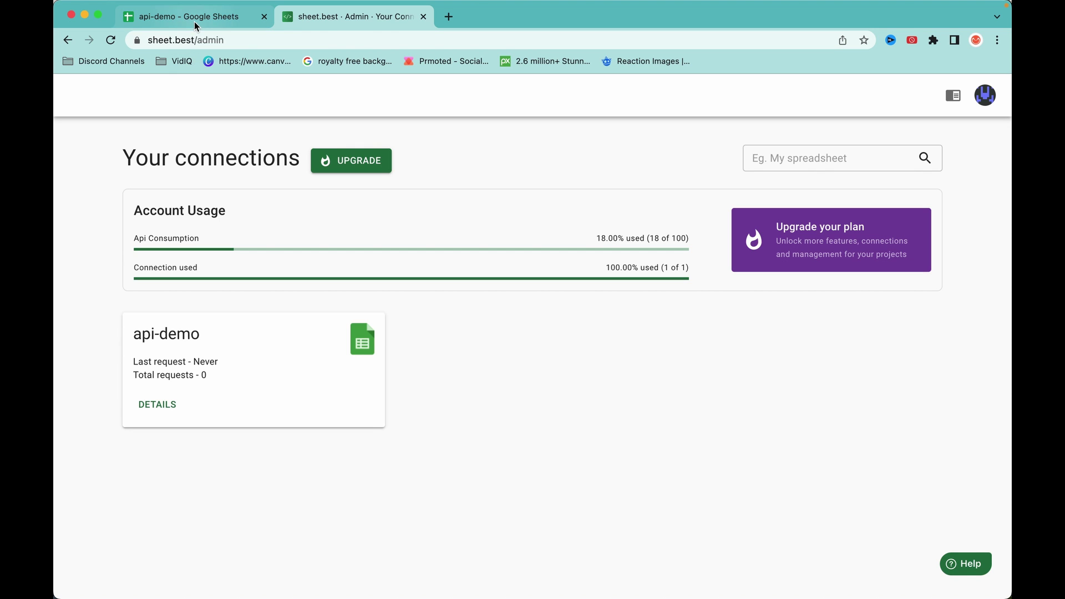
Open the api-demo connection's details and highlight the Connection URL, Origin and Origin URL labels
left_click(172, 410)
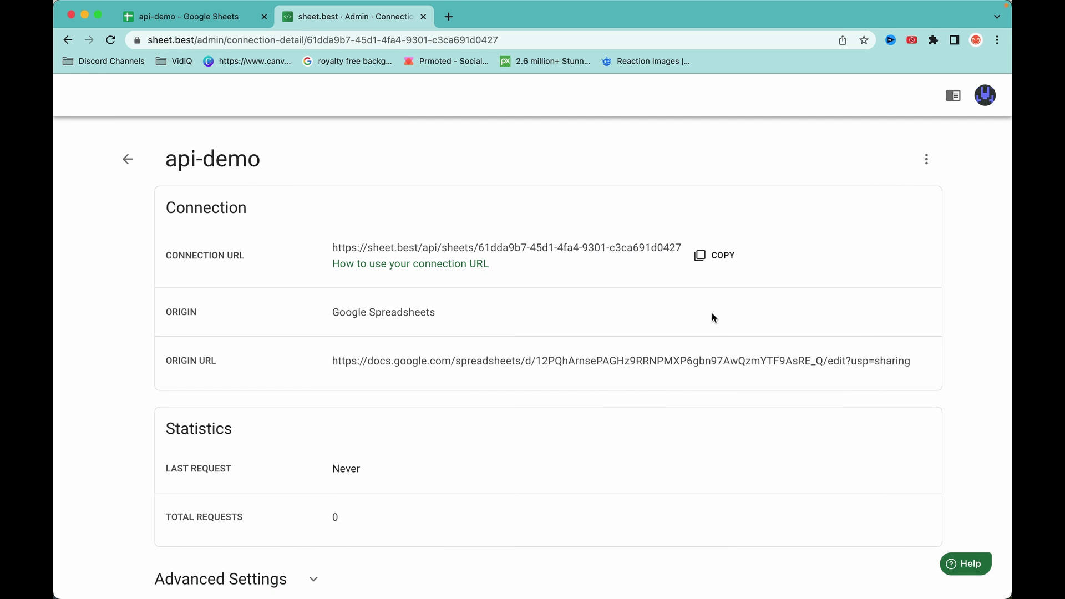
left_click(227, 255)
triple_click(227, 255)
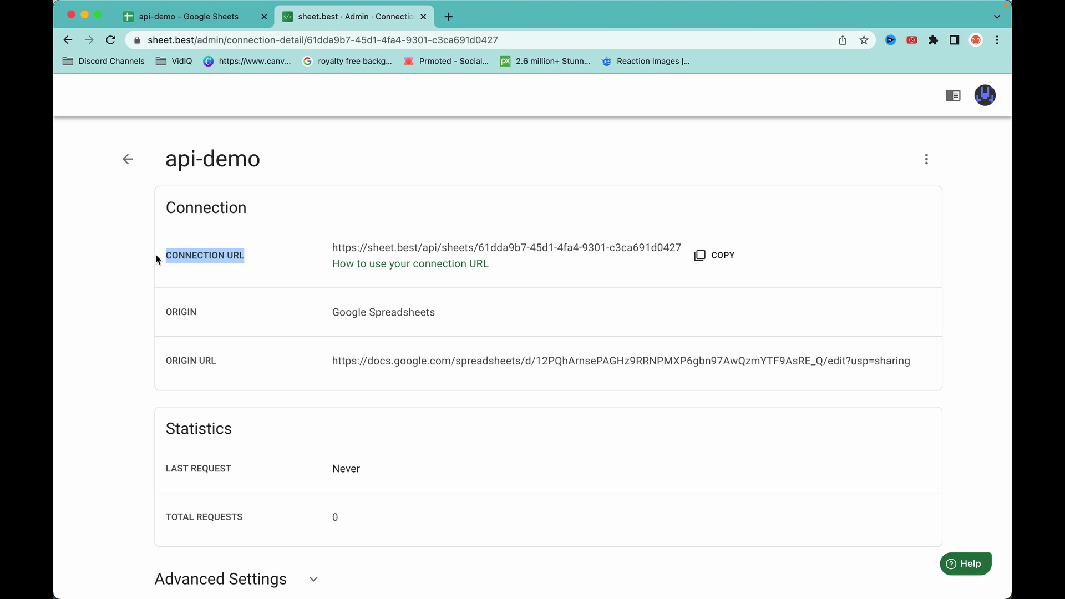
left_click(250, 255)
left_click_drag(248, 258, 149, 254)
left_click(244, 257)
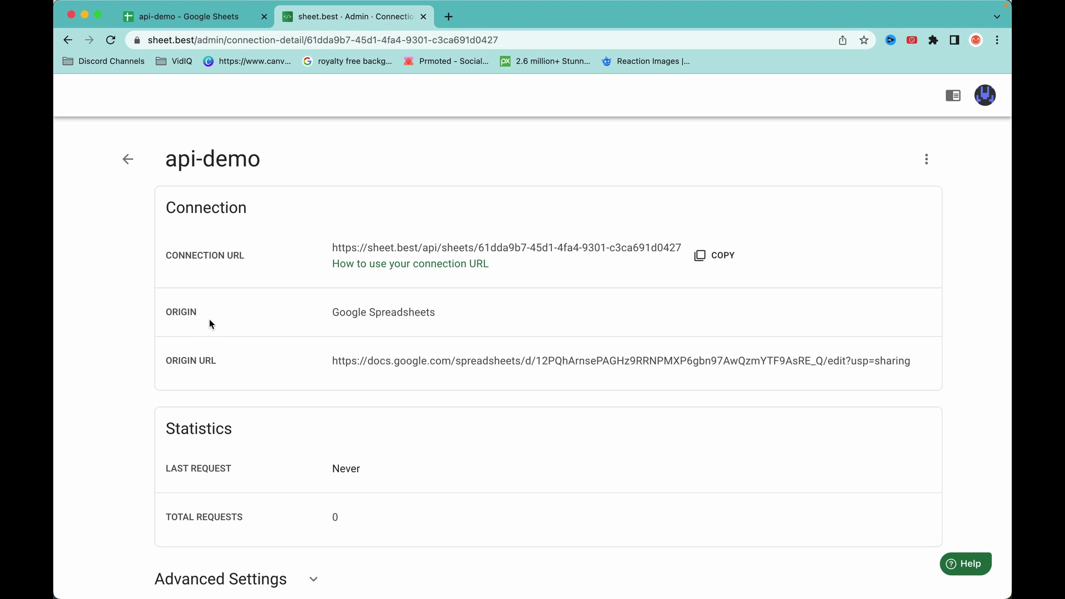
left_click_drag(201, 316, 162, 319)
left_click_drag(227, 364, 161, 358)
Point out the Last Request and Total Requests fields, then copy the API connection URL
scroll(251, 443, "down", 1)
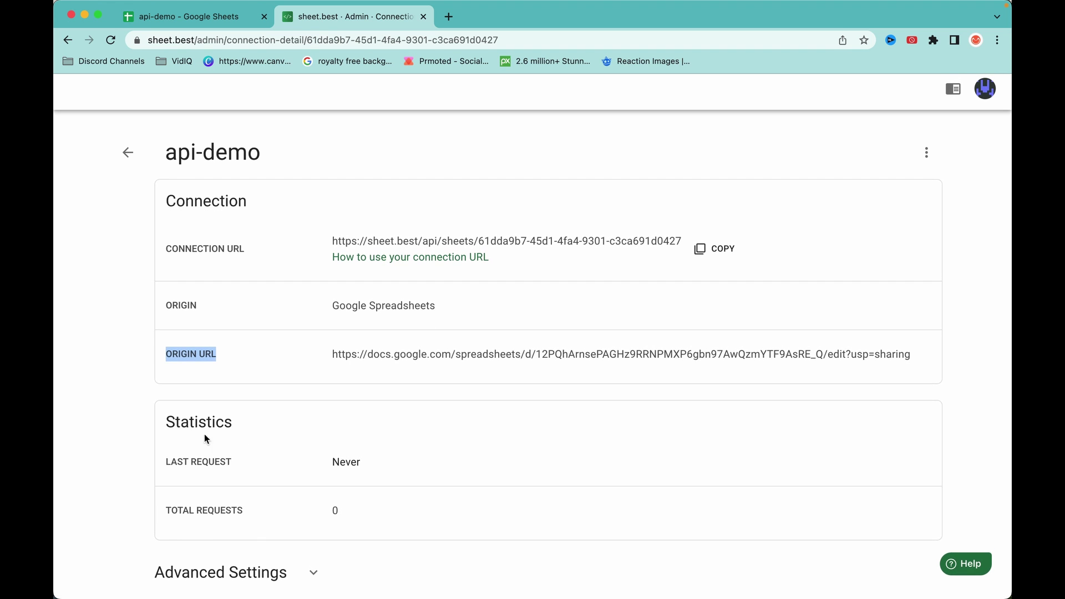
left_click_drag(242, 464, 172, 462)
left_click(236, 471)
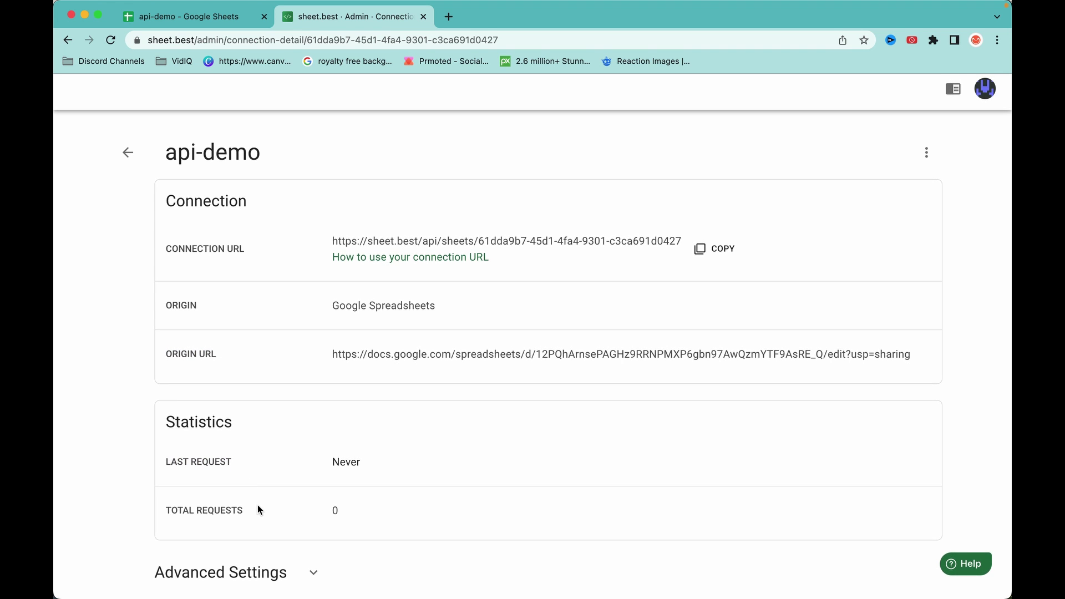
left_click_drag(252, 509, 161, 505)
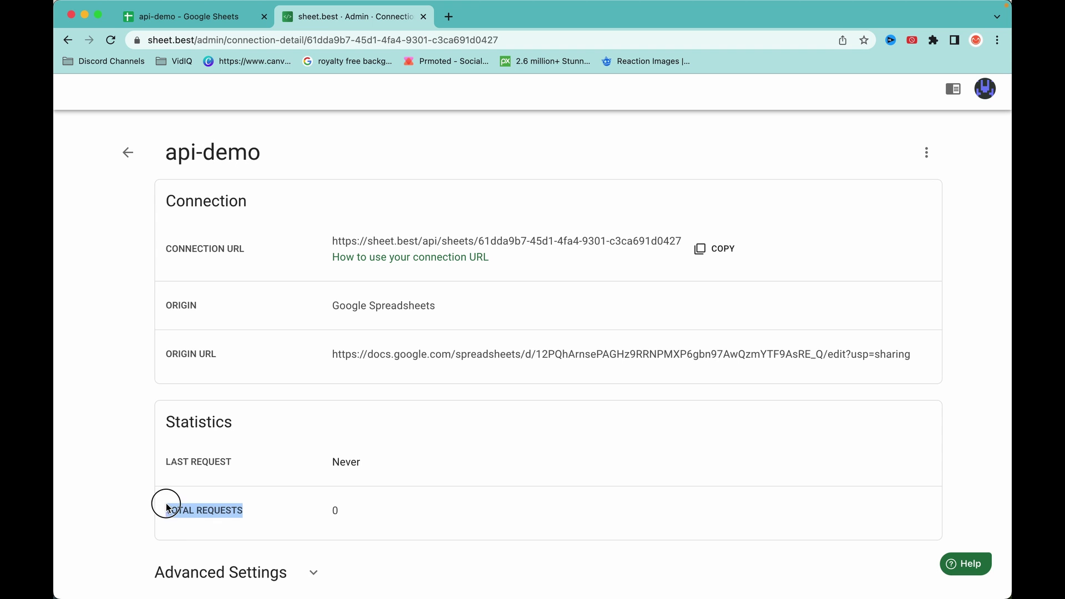
left_click(363, 510)
scroll(432, 448, "up", 2)
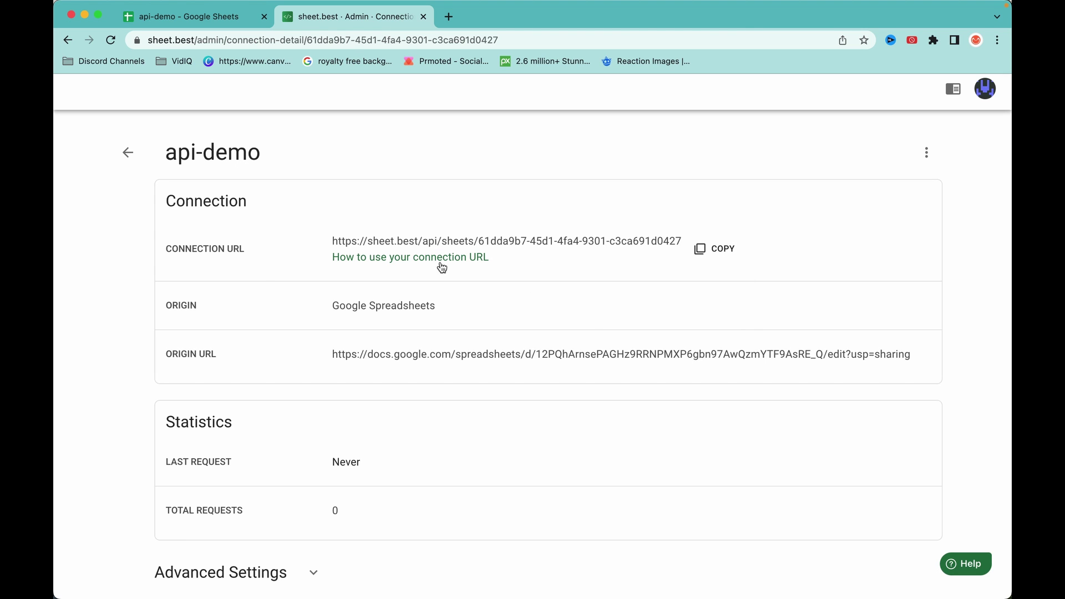
left_click(702, 255)
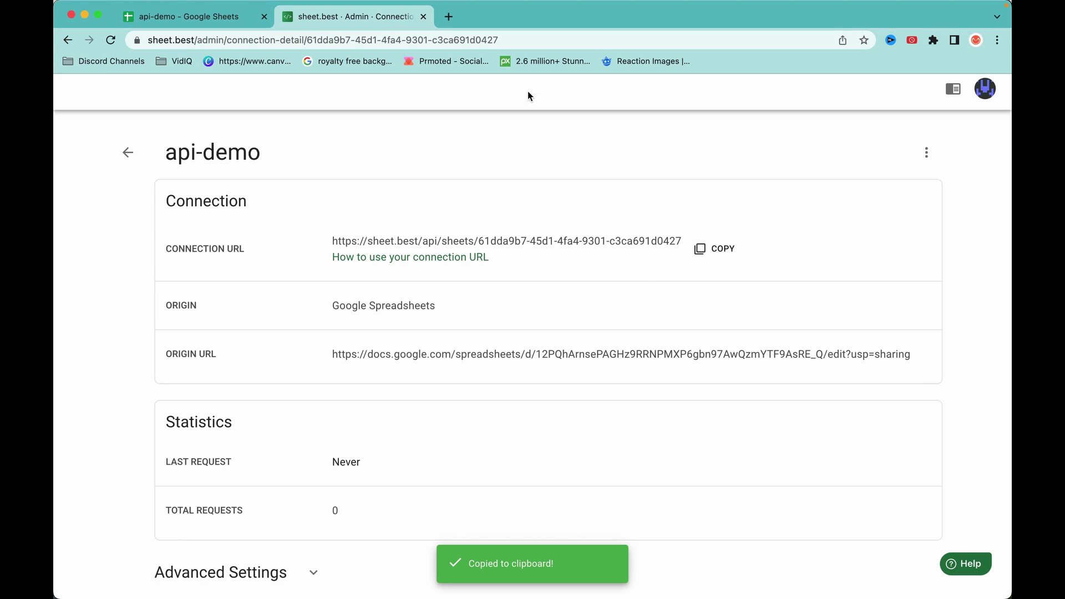
left_click(448, 18)
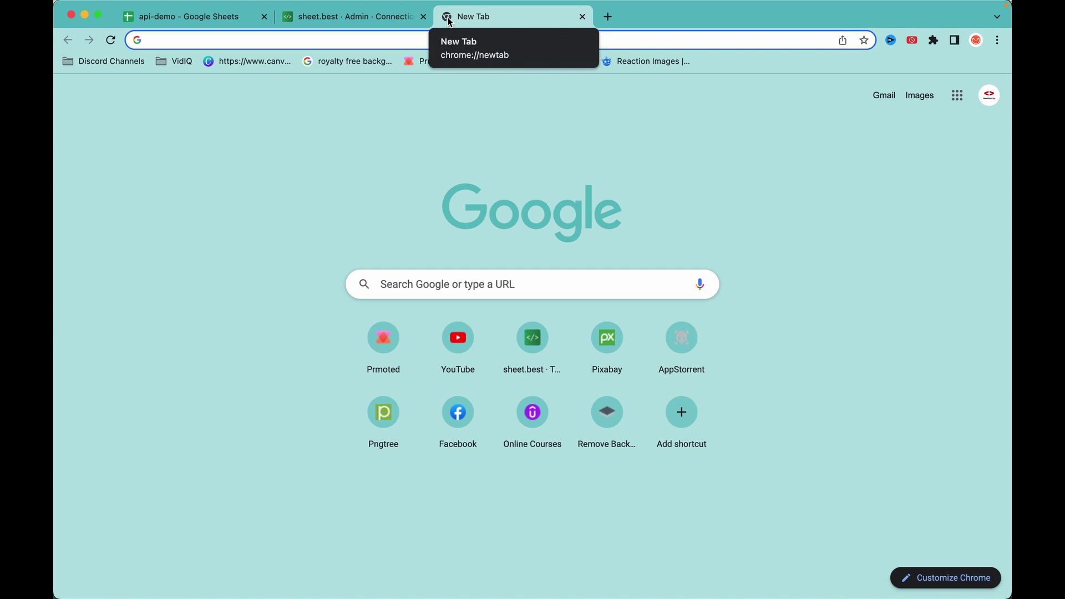
Load the copied API URL, showing JSON for the row 1, Opening, Tag, Freshman, 2
key("super+v")
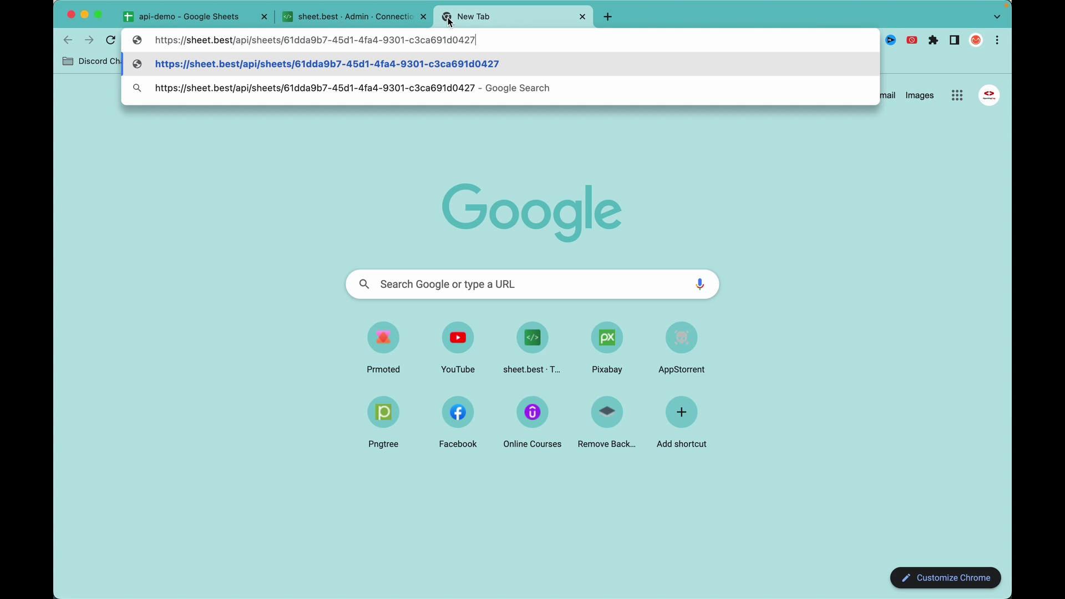
key("Return")
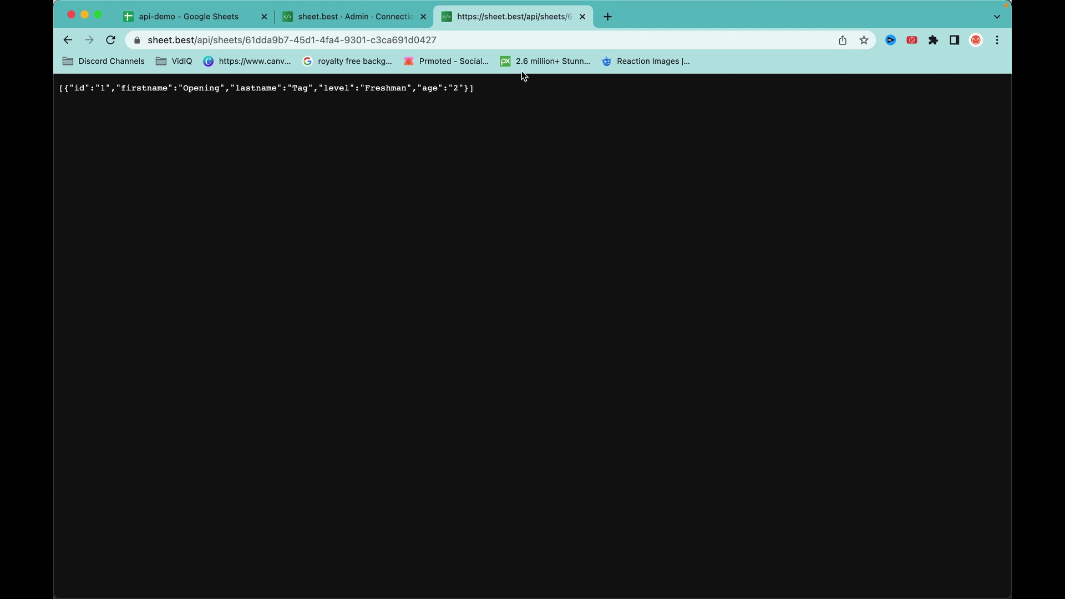
left_click_drag(488, 89, 60, 87)
left_click(214, 129)
double_click(148, 88)
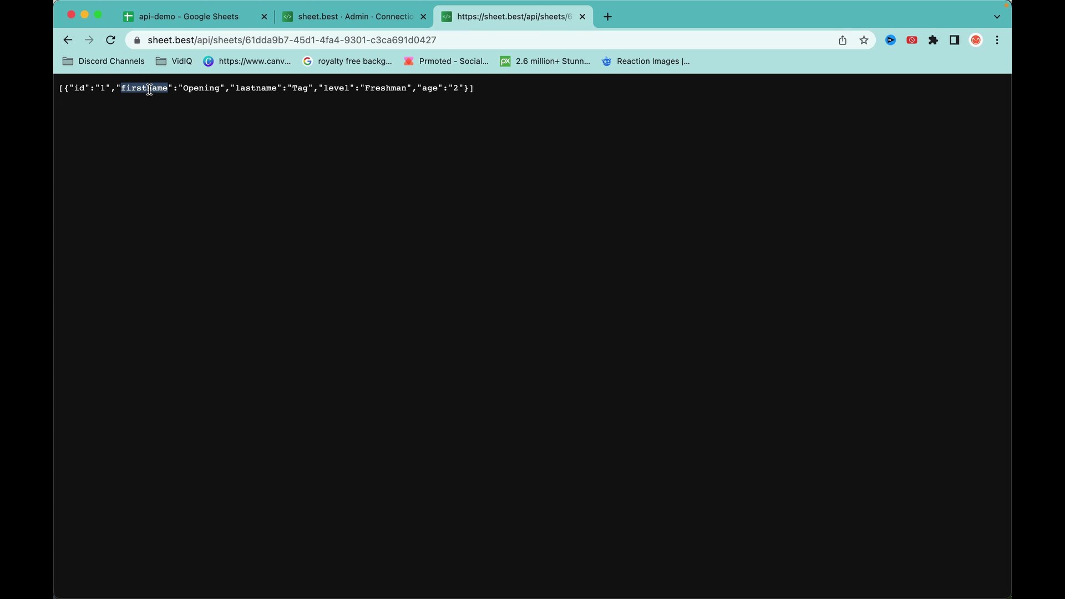
left_click(260, 89)
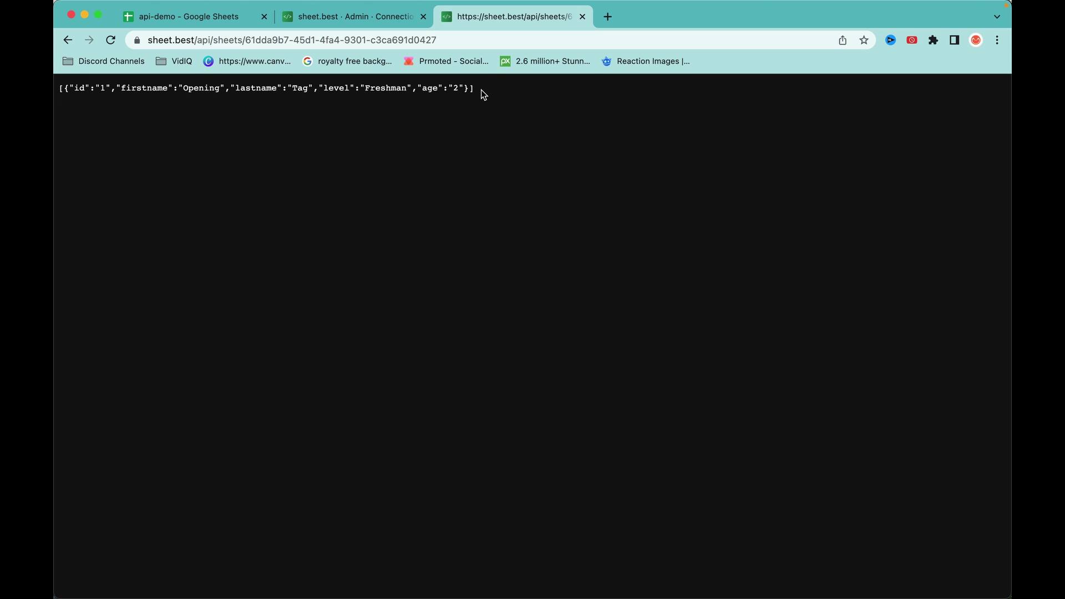
left_click_drag(480, 90, 297, 95)
left_click(220, 95)
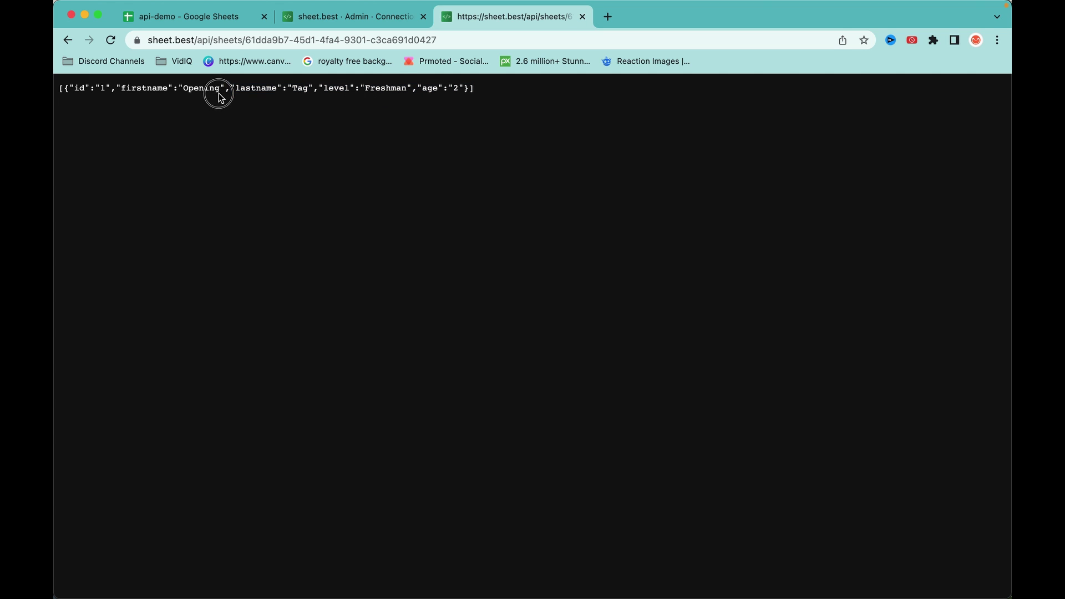
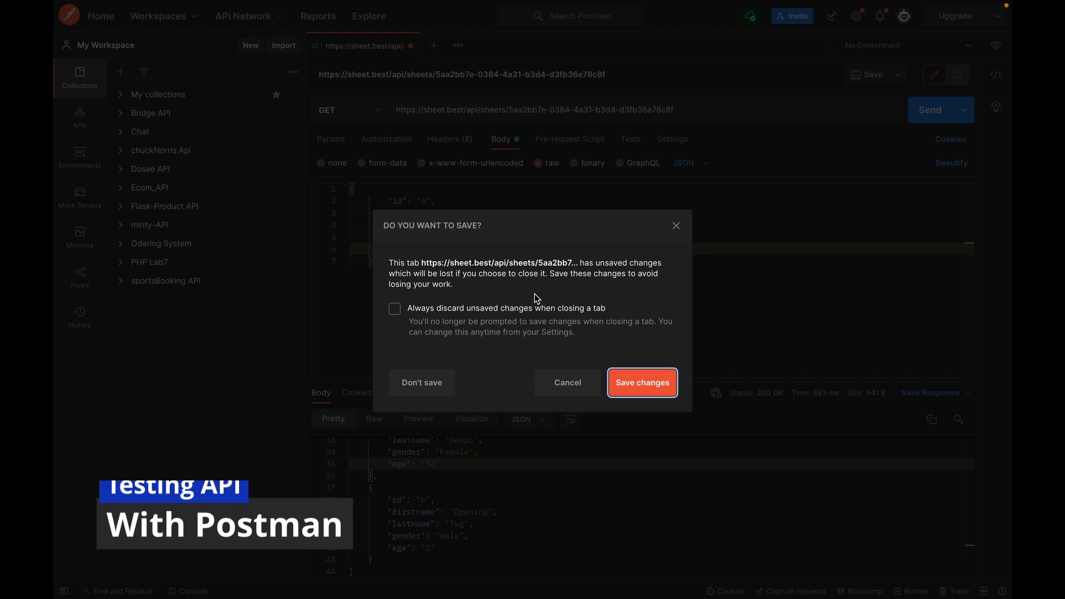
Discard the old request tab and start a new request to the pasted sheet.best connection URL
left_click(428, 394)
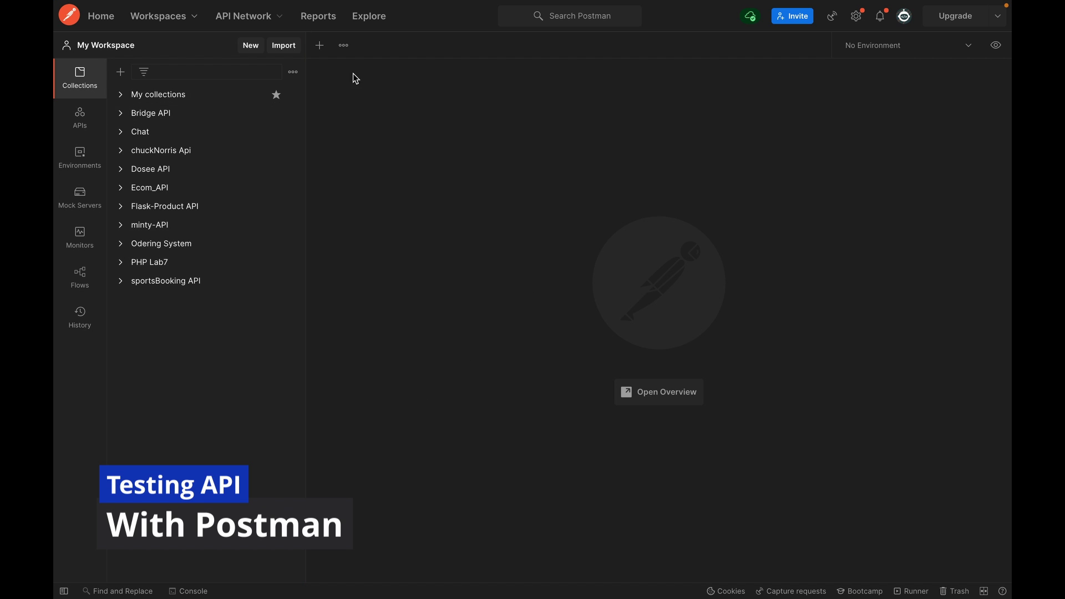
left_click(320, 47)
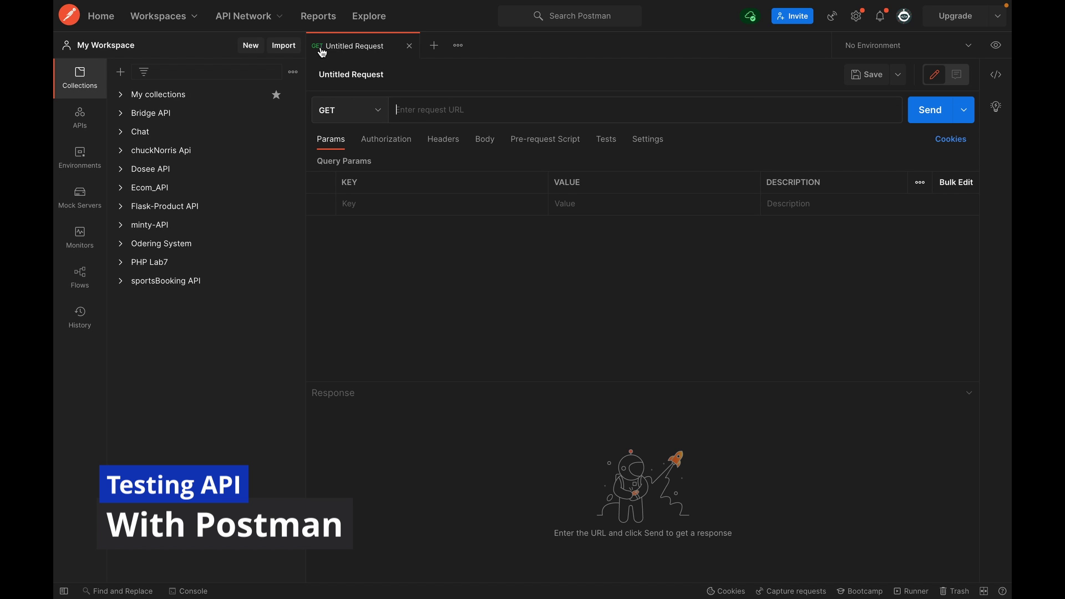
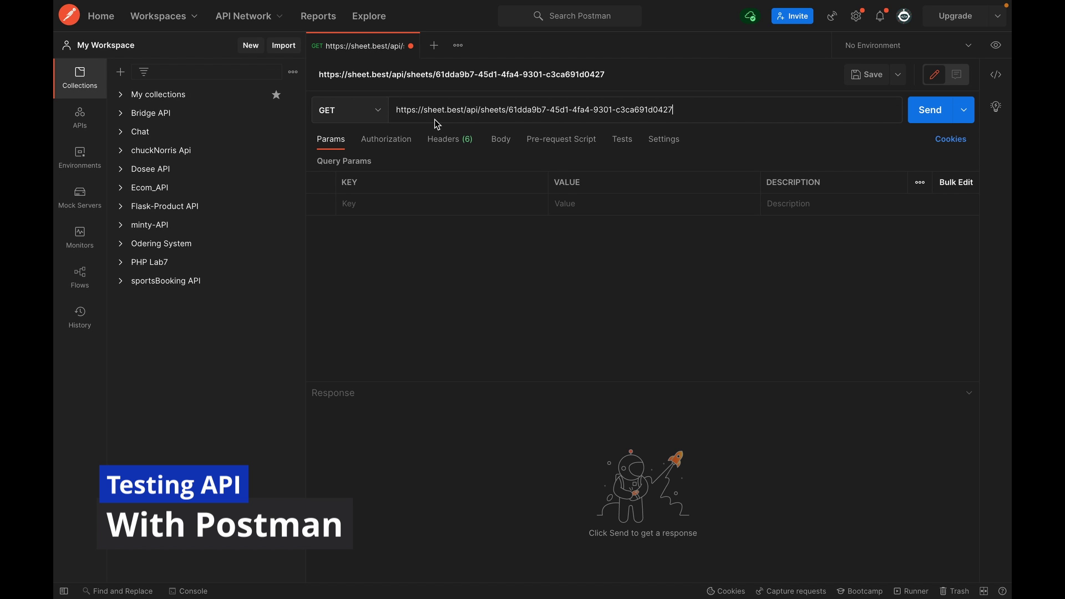
Bring up the api-demo connection details in the browser, glancing back at Postman
key("ctrl+Left")
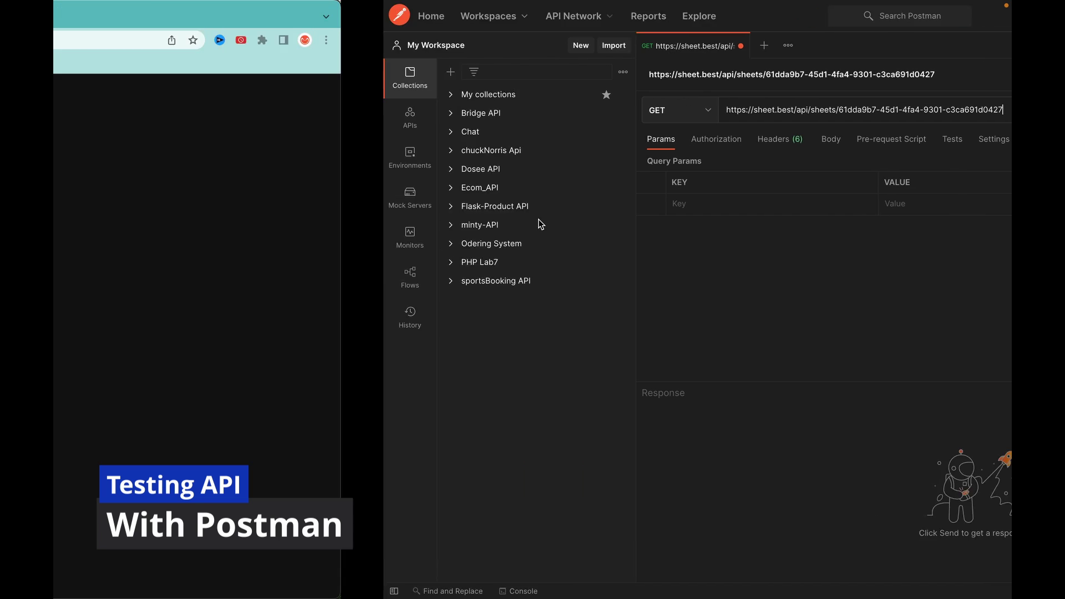
left_click(352, 18)
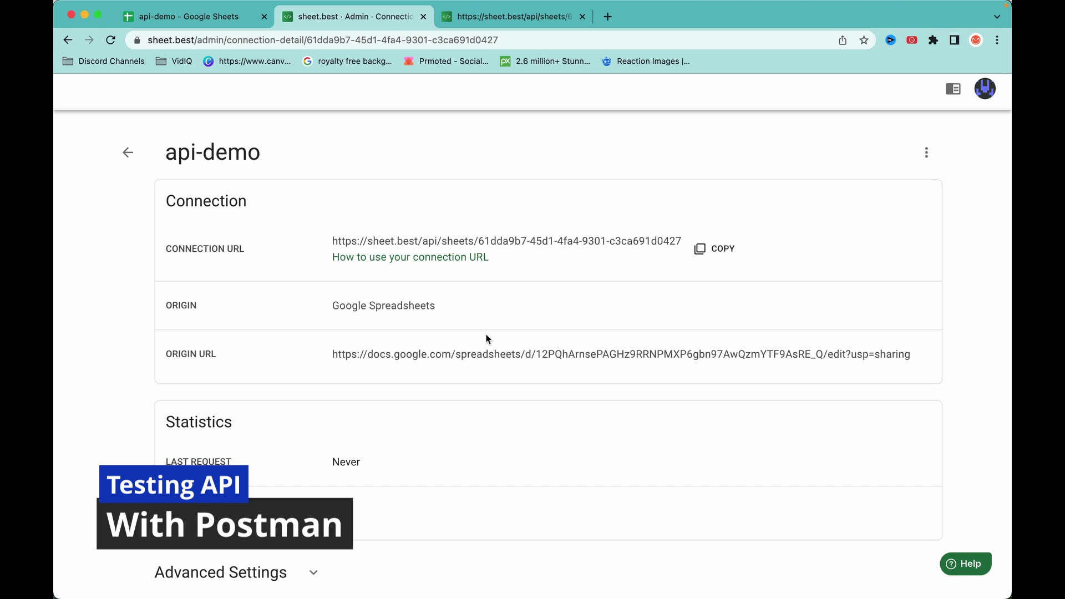
key("super+Tab")
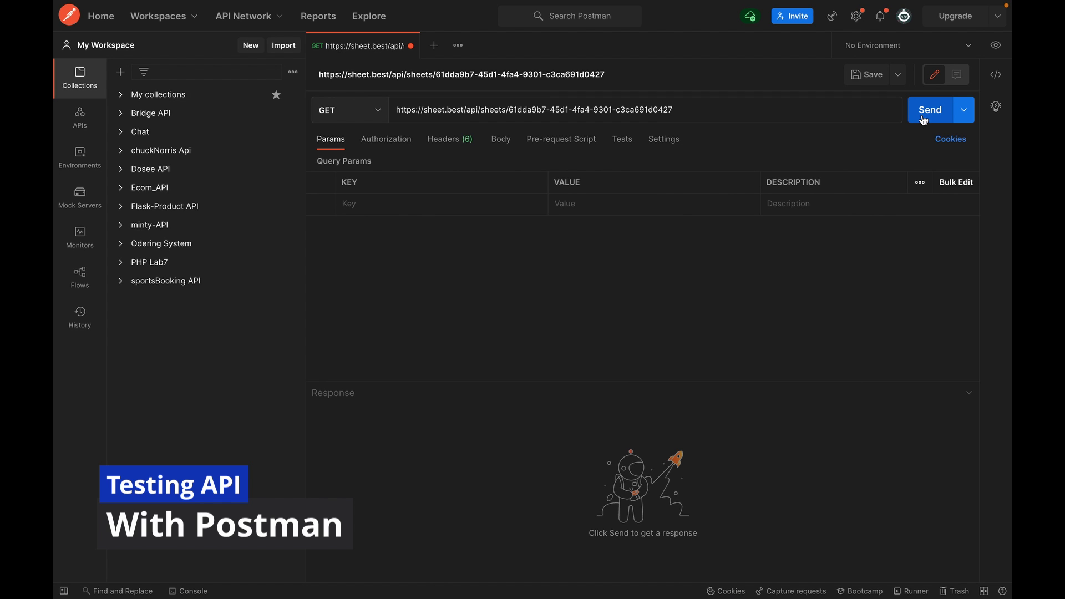
key("super+Tab")
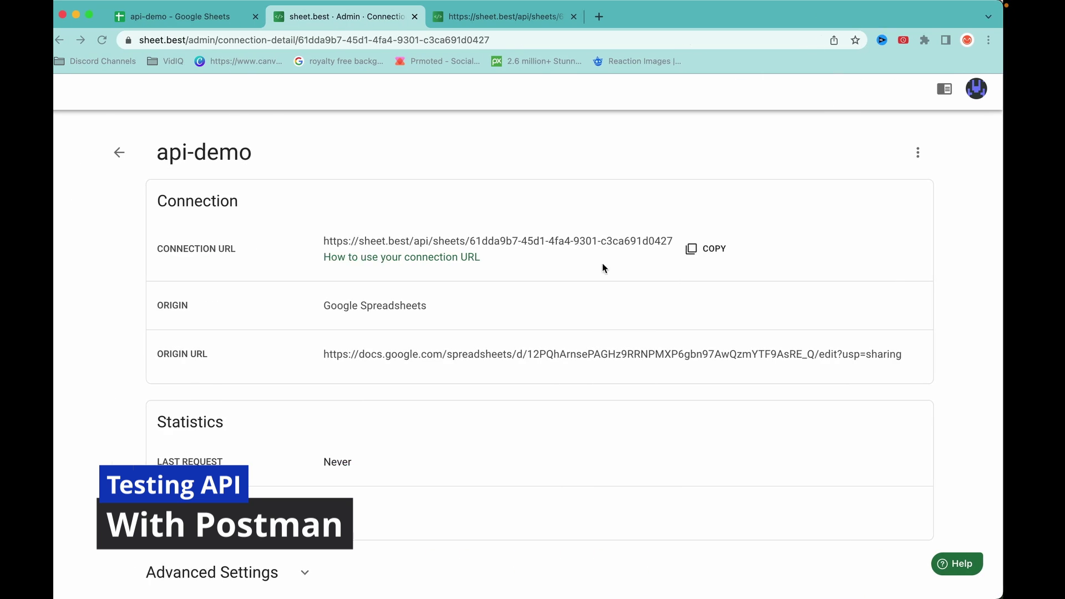
Review the spreadsheet and raw JSON tabs, close the JSON tab, and send the GET request
left_click(214, 19)
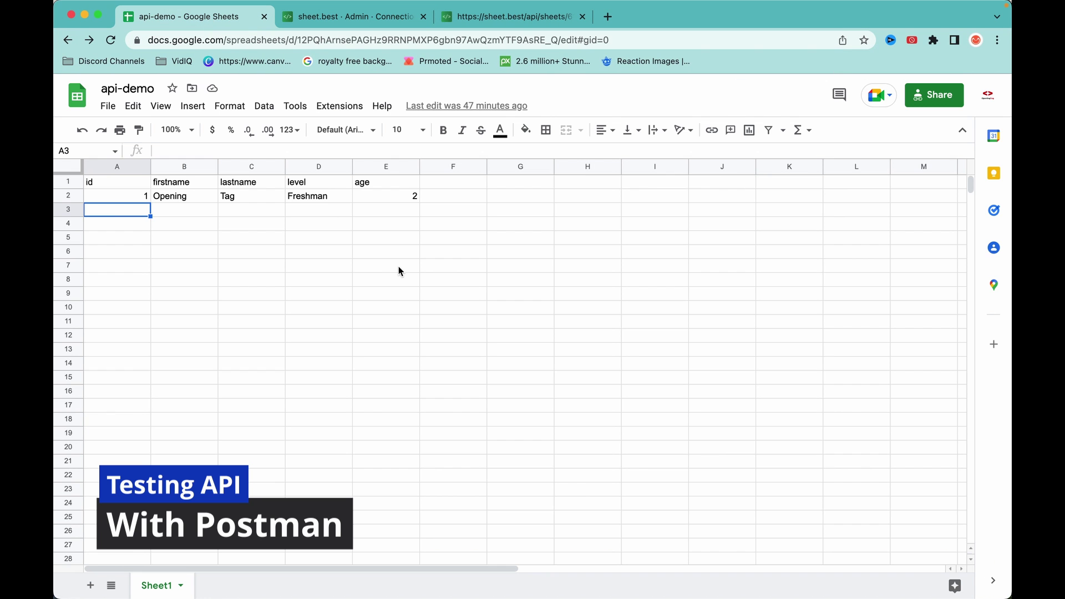
left_click(488, 18)
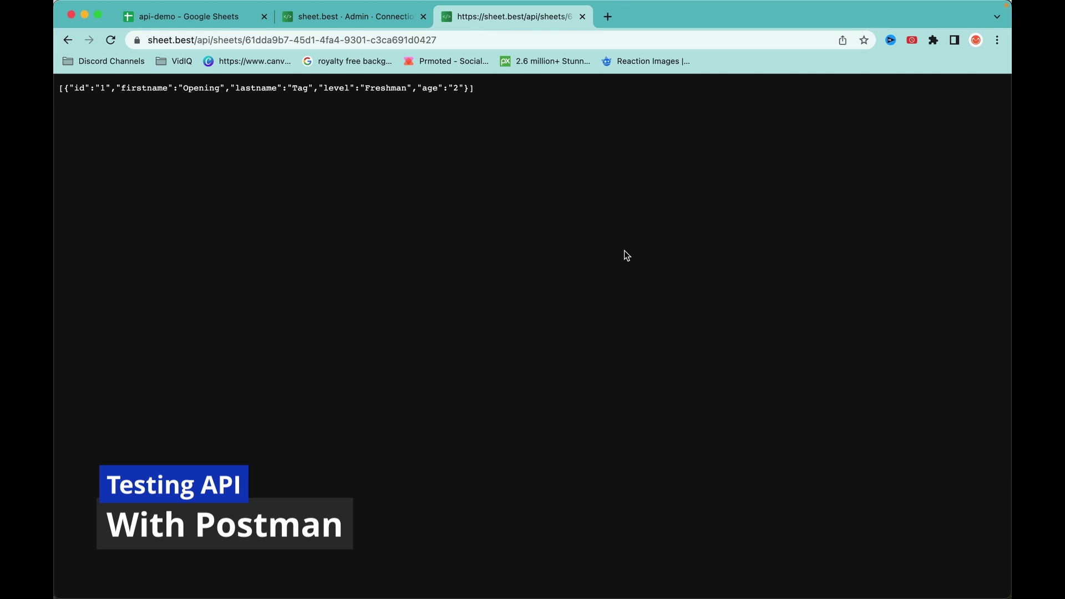
left_click(582, 17)
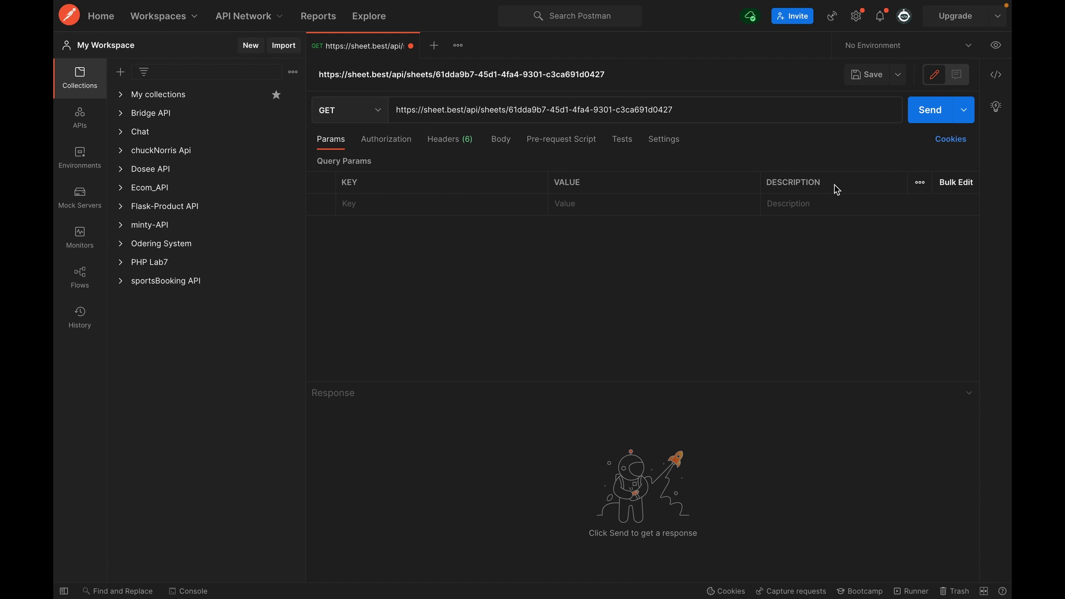
left_click(925, 116)
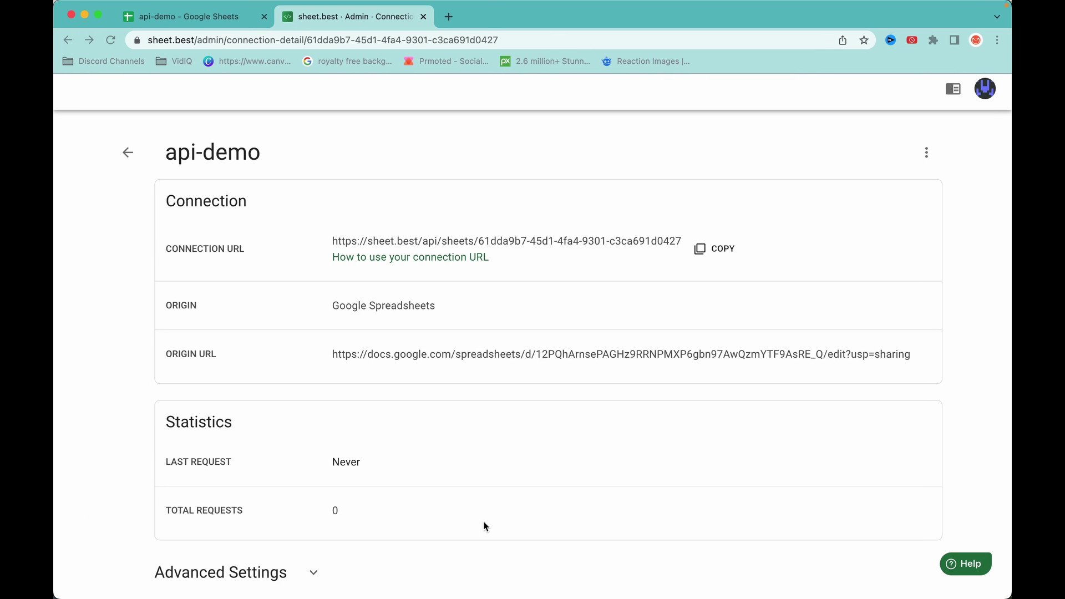
Fill api-demo row 3 with 2, Sonny, Tech, Sophomore and age 3
left_click(206, 19)
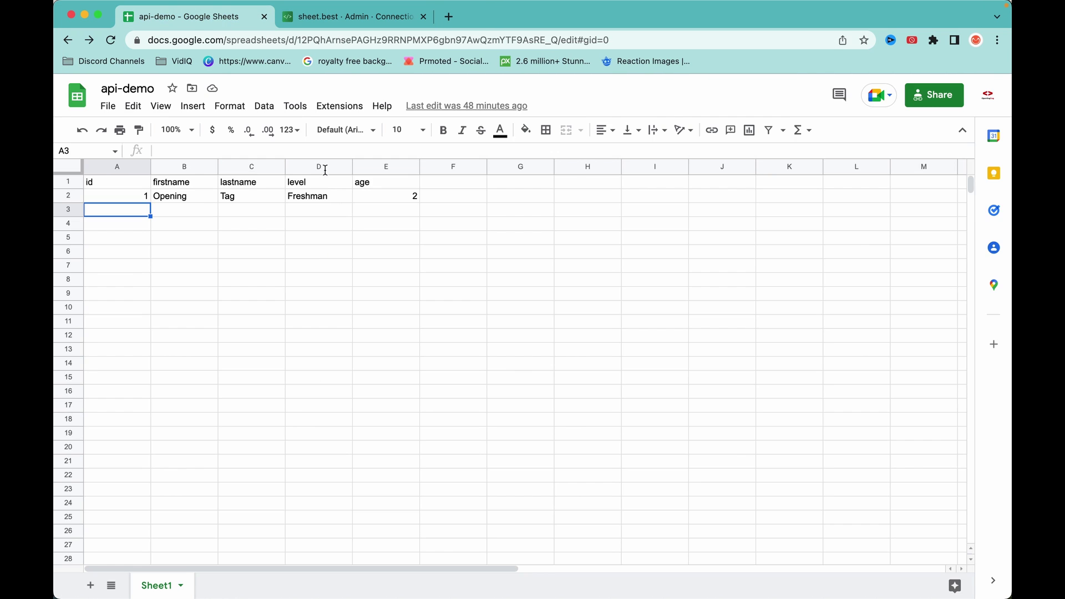
left_click(137, 216)
type("2")
left_click(179, 211)
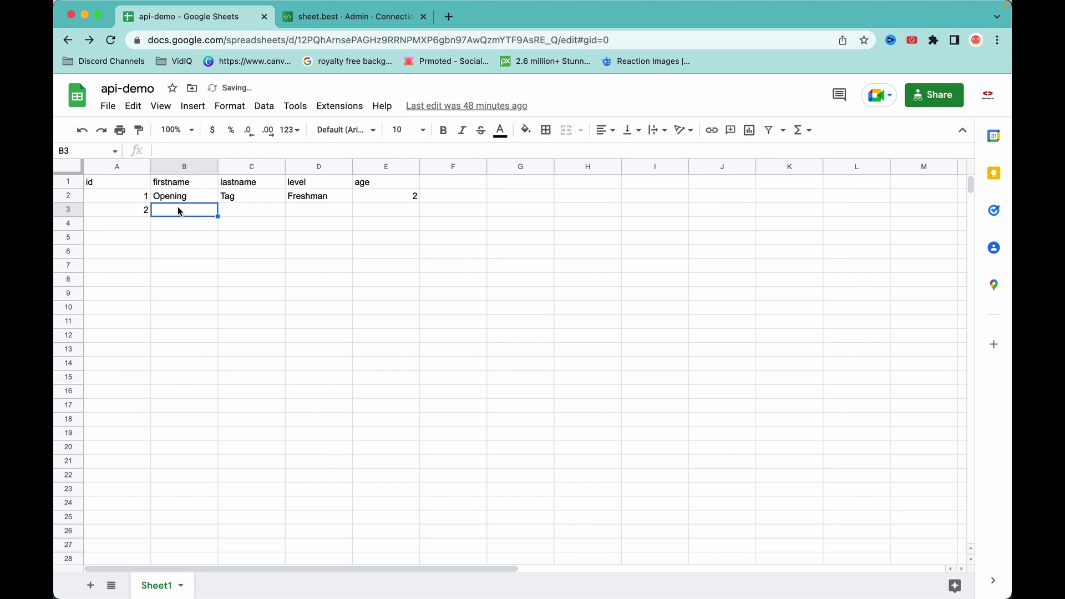
type("Sonny")
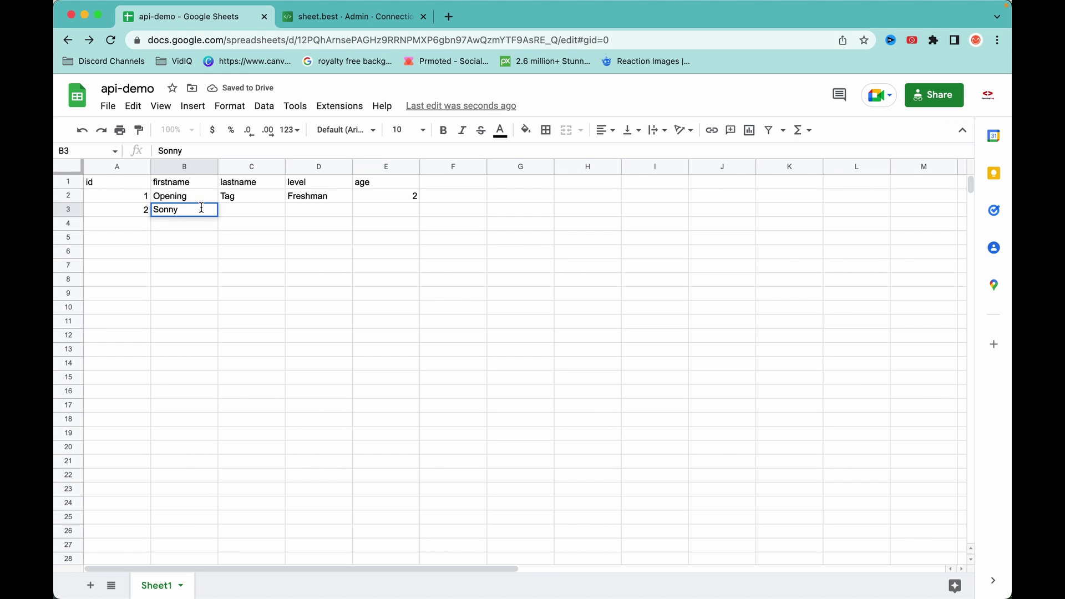
left_click(229, 214)
type("Te")
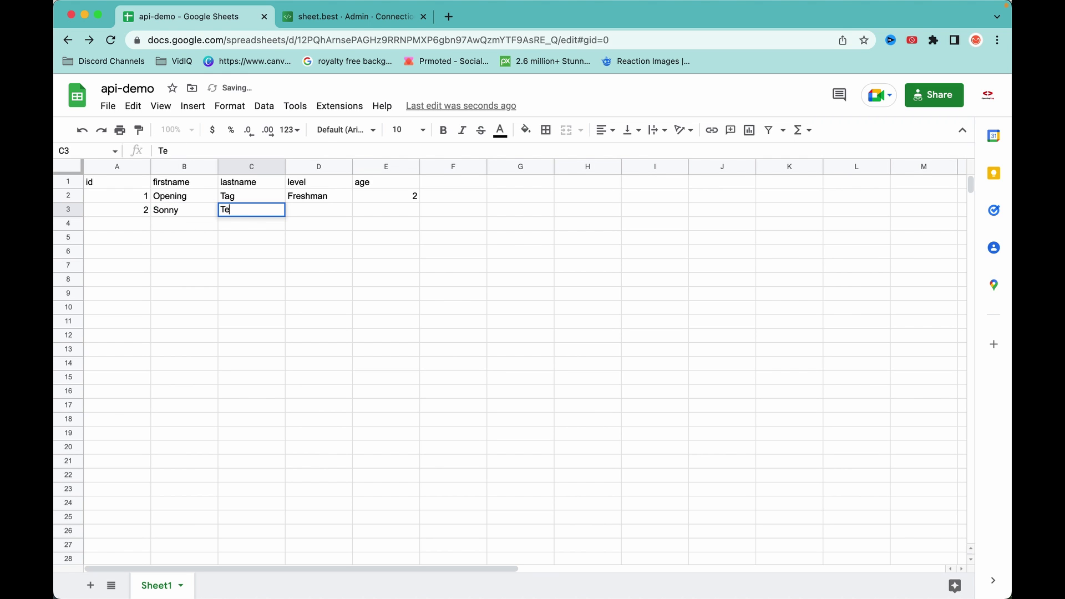
type("ch")
left_click(297, 214)
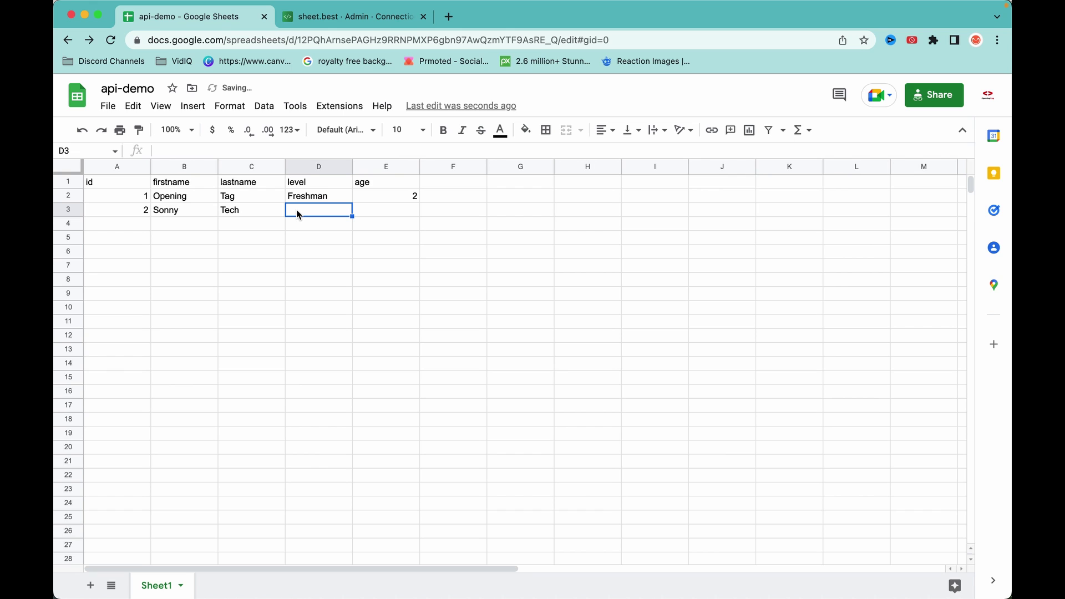
type("So")
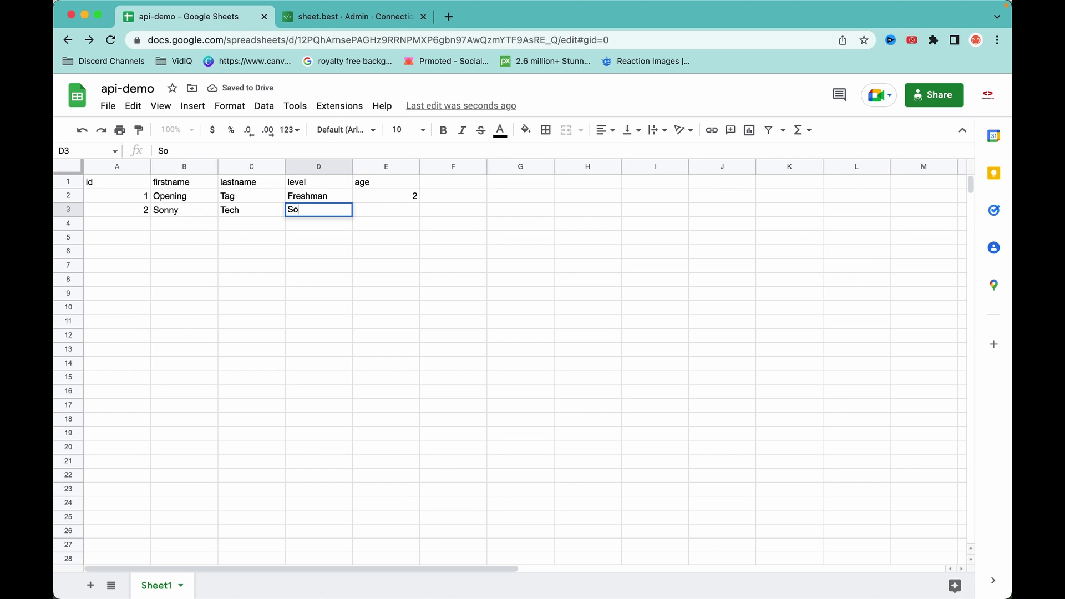
type("phomore")
left_click(373, 208)
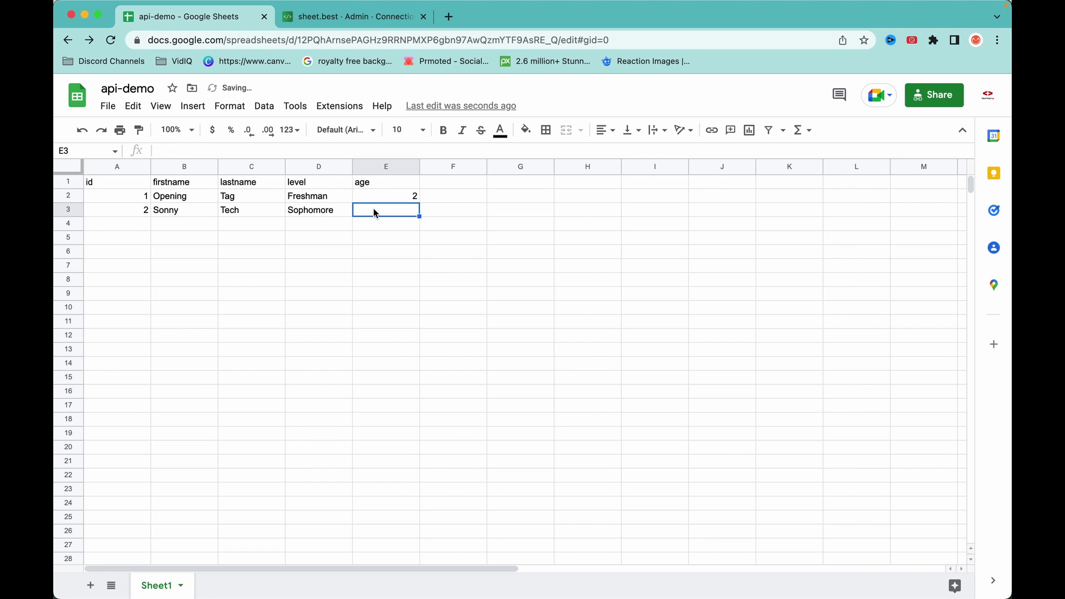
type("3")
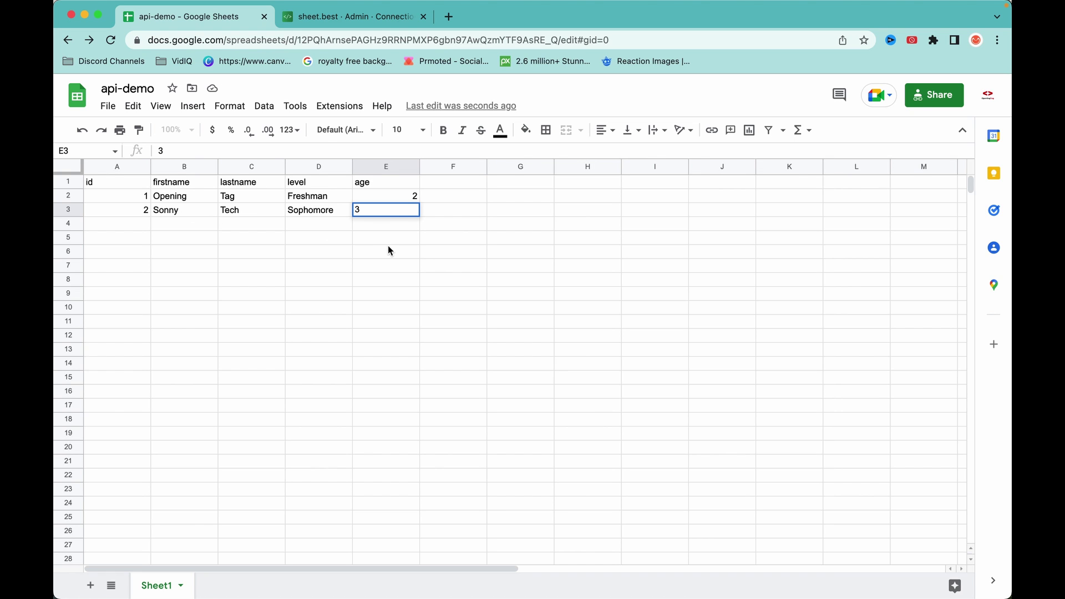
key("super+Tab")
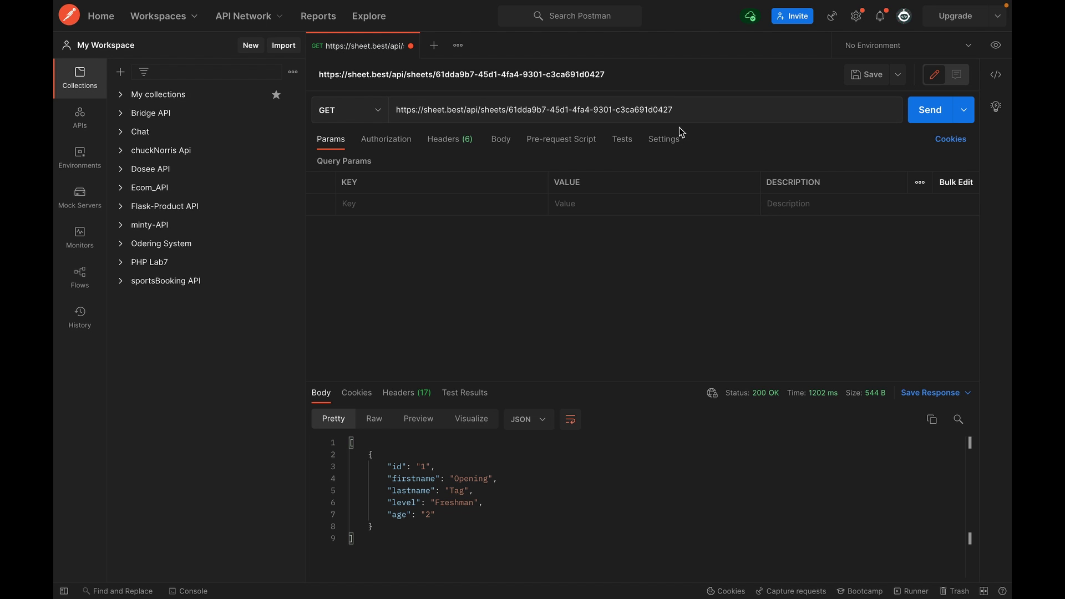
Resend the GET, inspect the new record's null age, and commit age 3 in cell E3
left_click(921, 111)
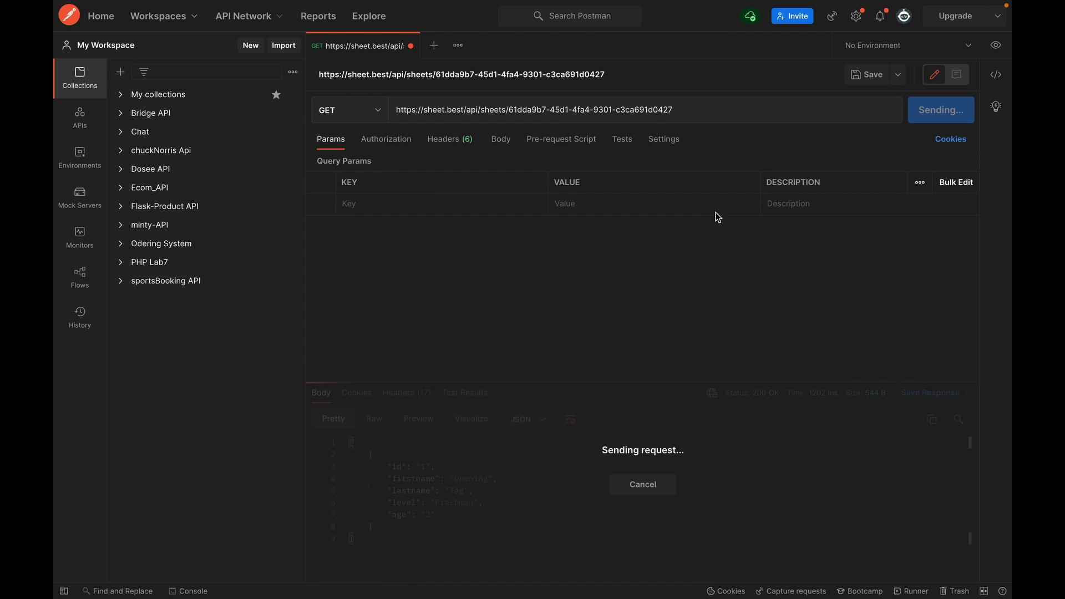
scroll(552, 516, "down", 2)
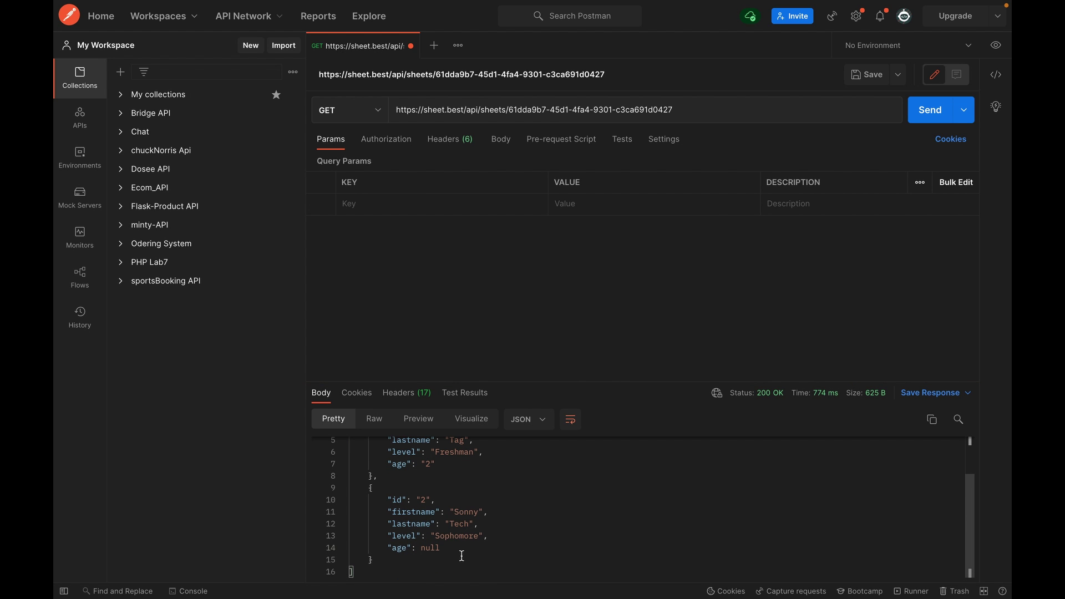
left_click_drag(451, 554, 387, 500)
left_click(508, 541)
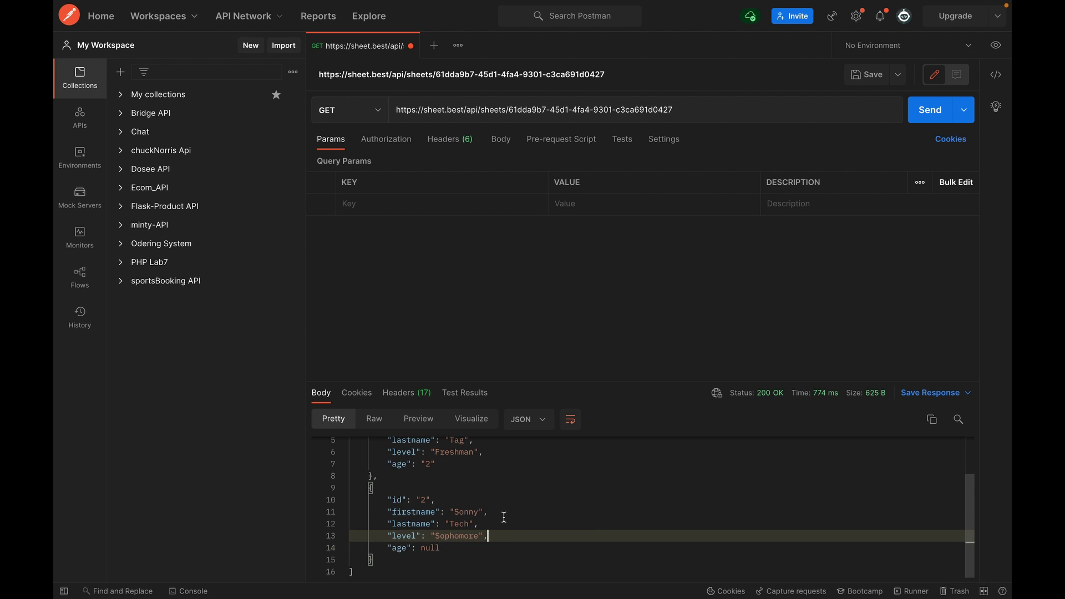
scroll(504, 517, "up", 2)
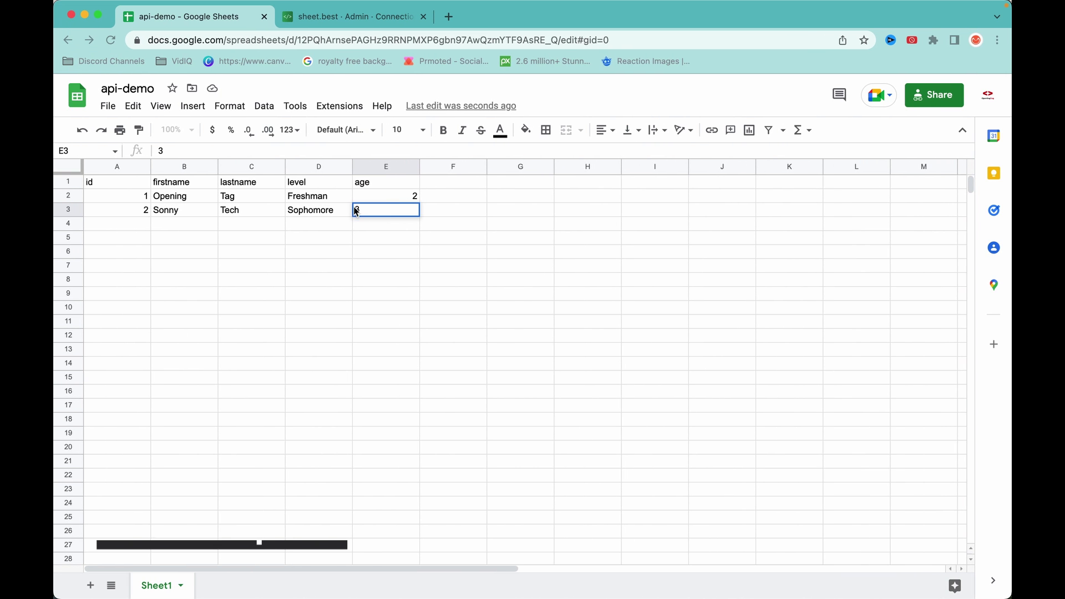
type("3")
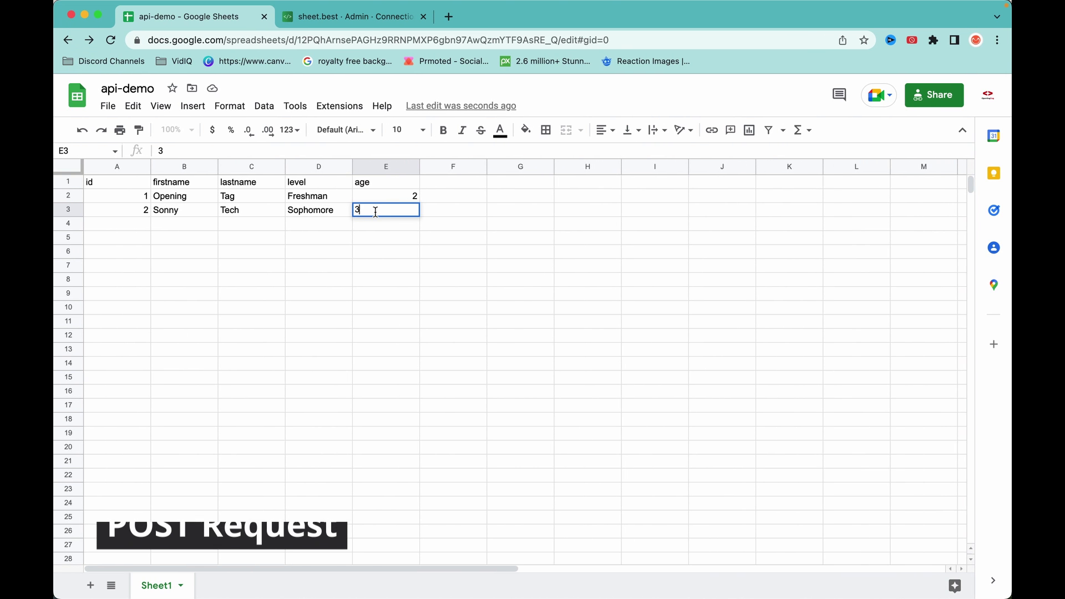
key("Return")
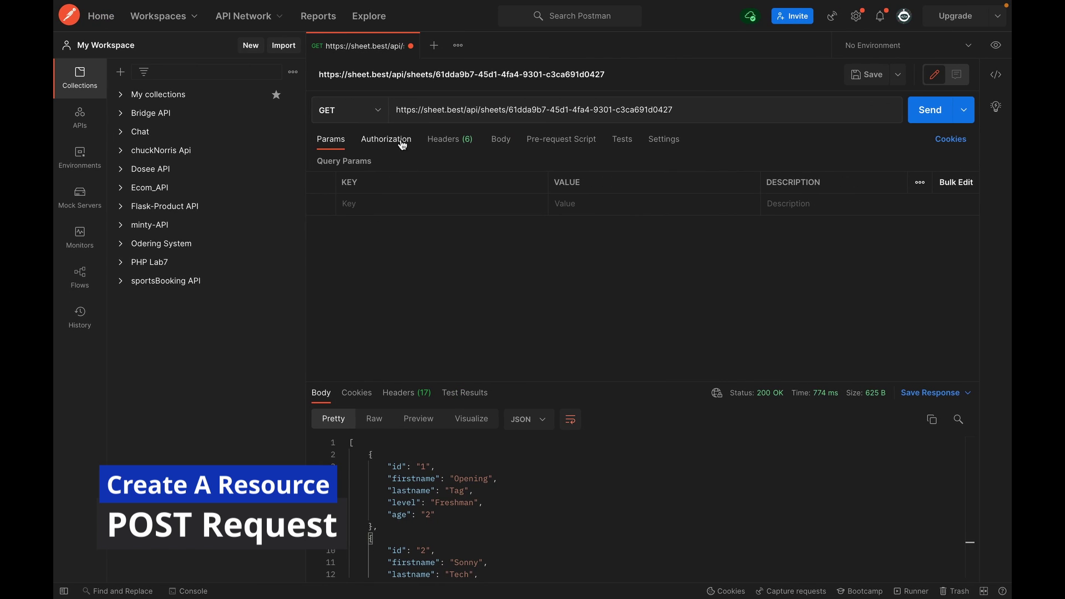
Switch the request to POST with a raw JSON body
left_click(379, 116)
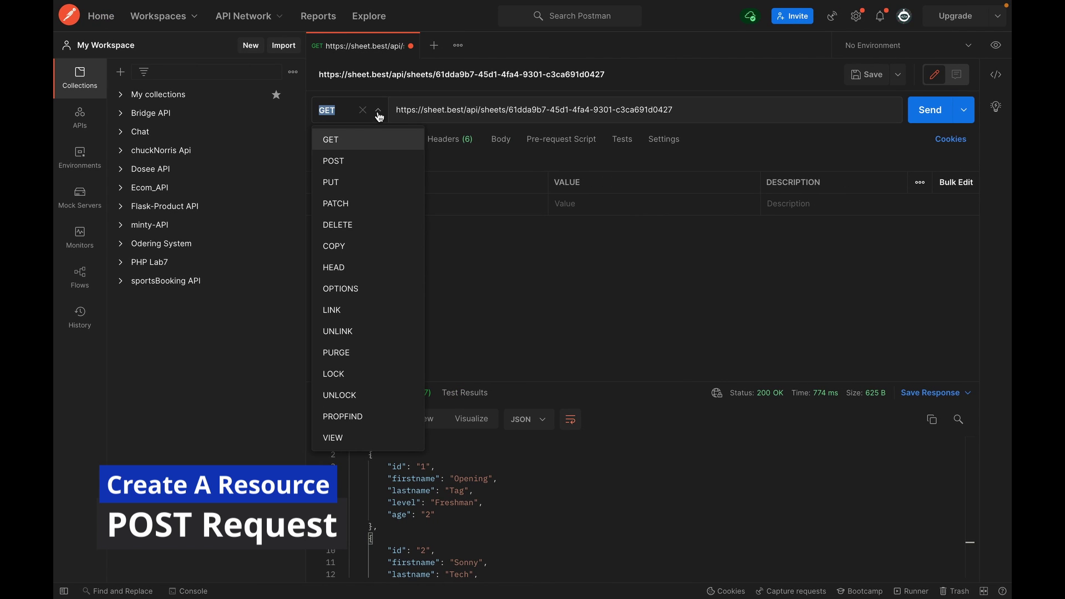
left_click(346, 160)
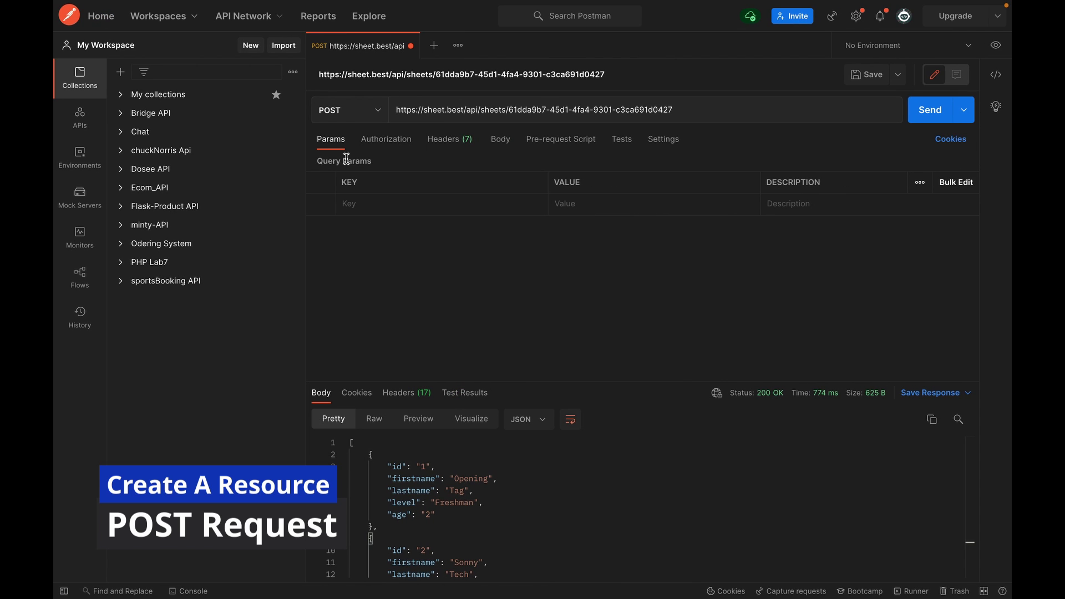
left_click(502, 141)
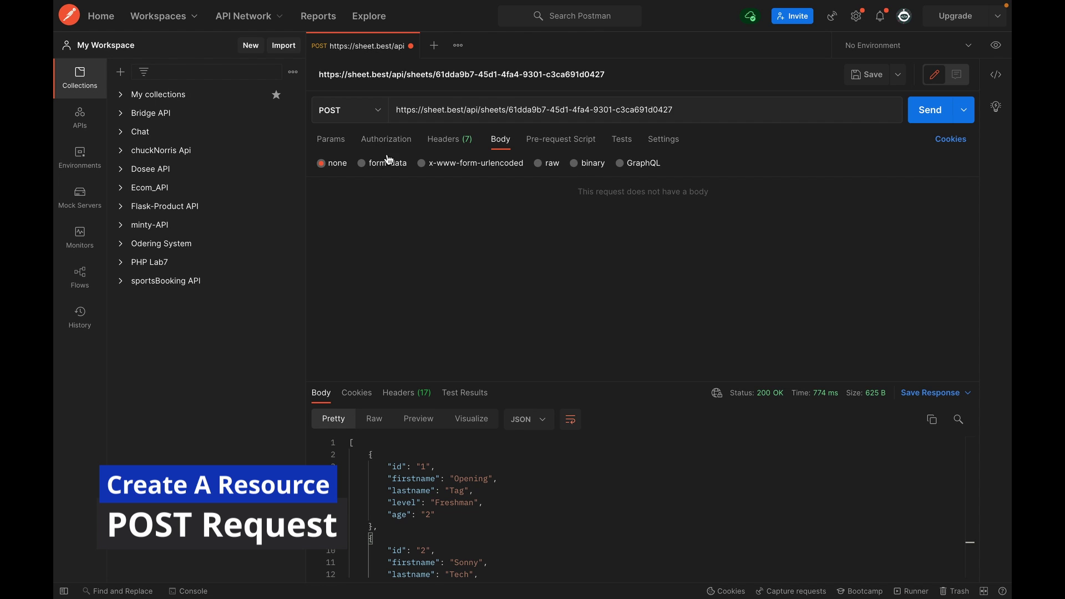
left_click(538, 163)
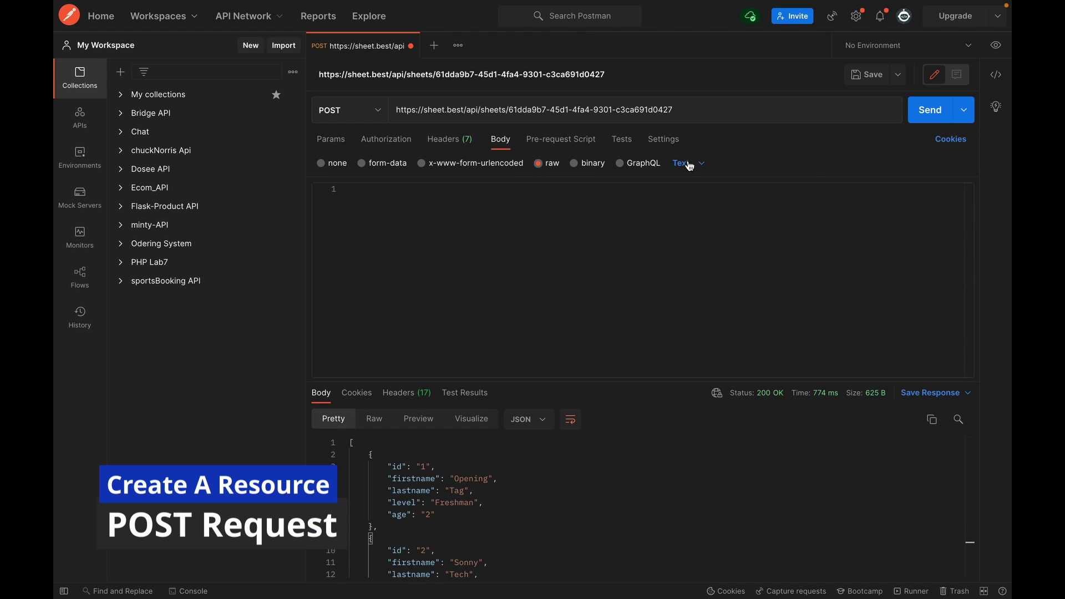
left_click(684, 166)
left_click(688, 229)
left_click(397, 211)
left_click_drag(373, 526, 368, 456)
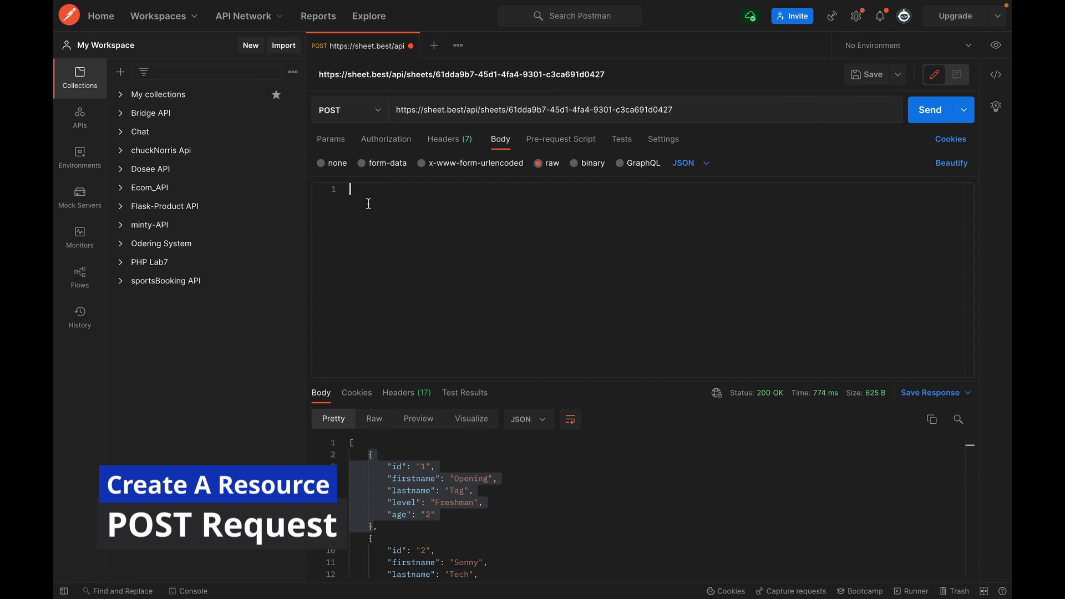
Begin the JSON body with "id": "3" and "firstname": "John"
left_click(355, 189)
type("{")
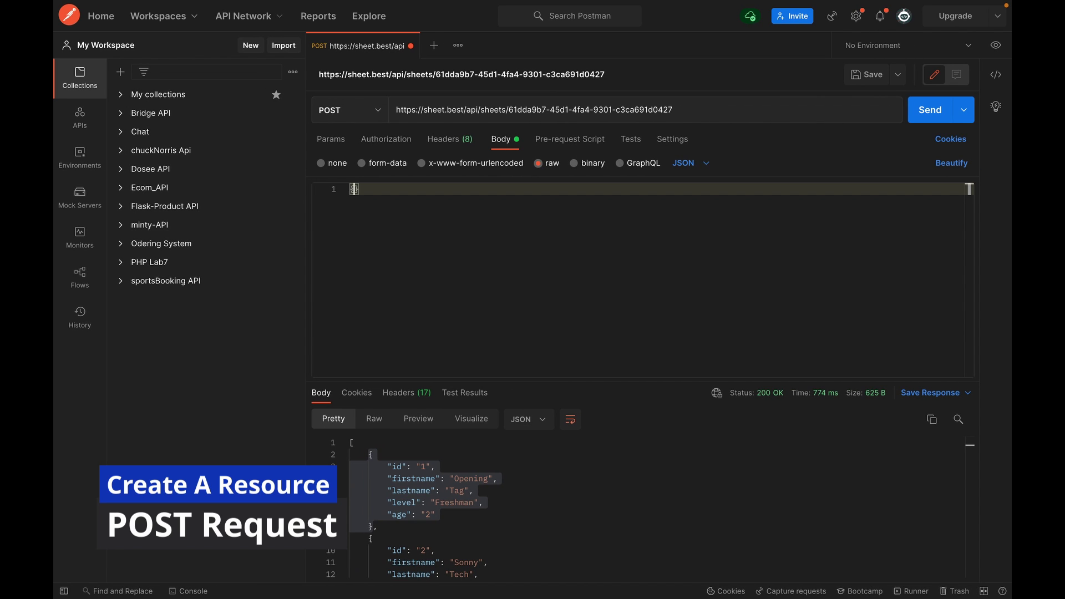
key("Return")
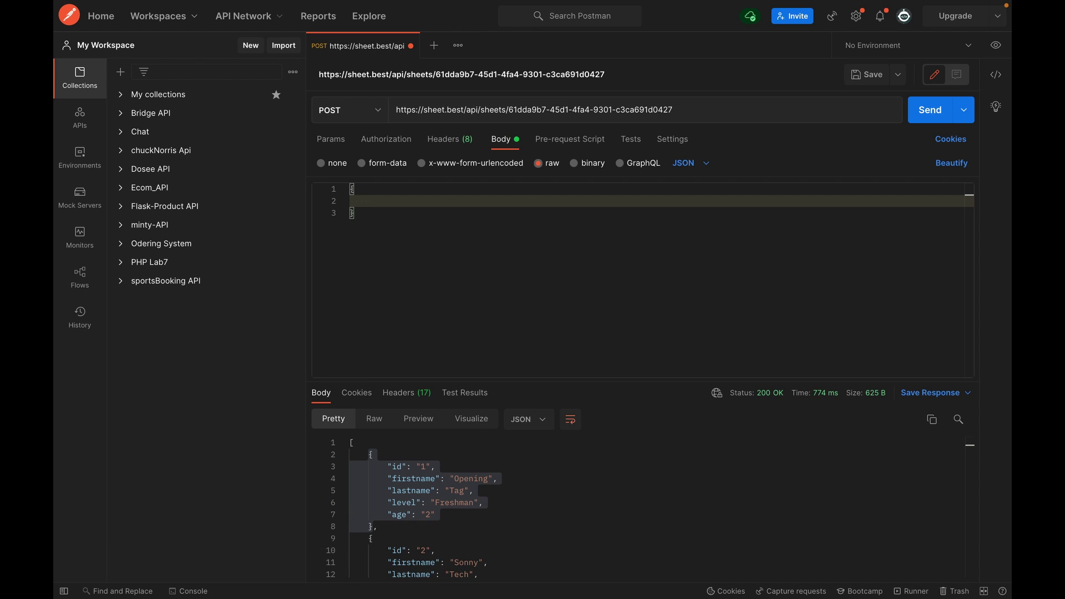
type("\"id\": \"3\",")
key("Return")
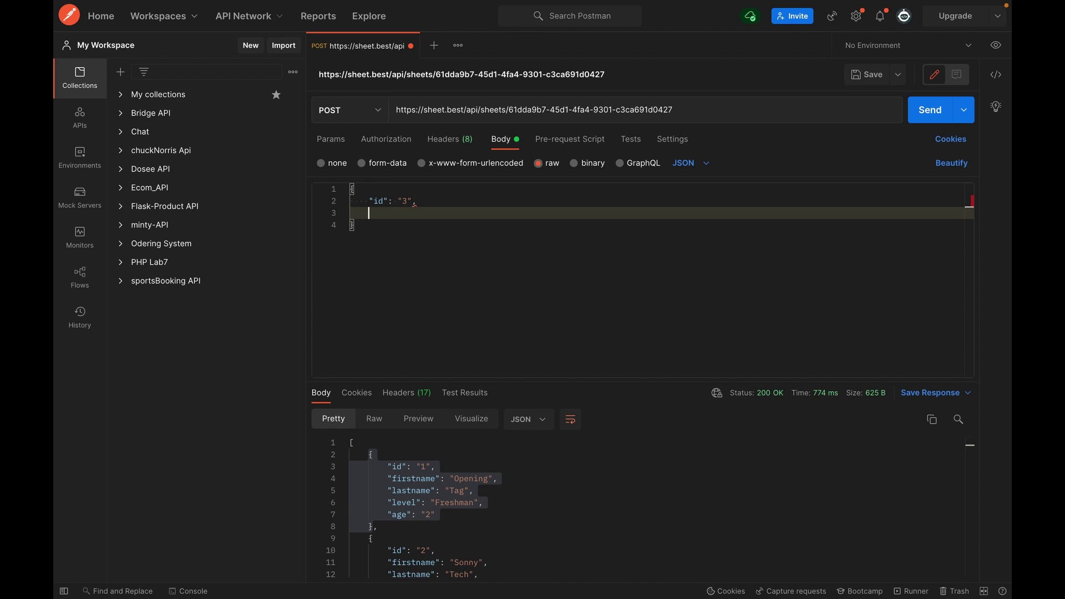
type("\"firstname\": \"John\",")
key("Return")
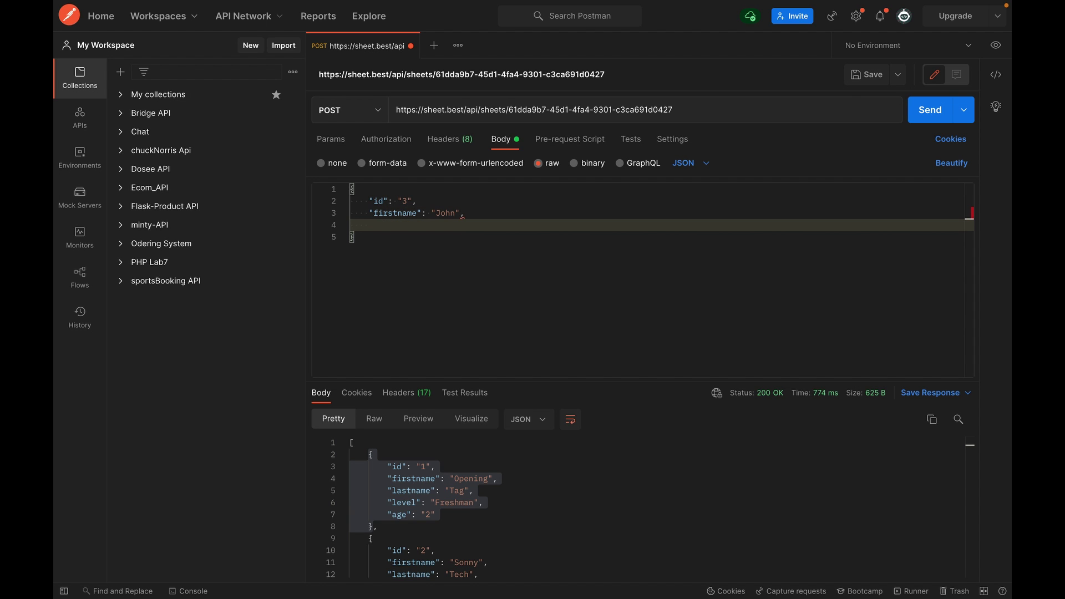
Add lastname Doe, level Senior and age 38 to the JSON body
type("\"lastname\": \"Done")
key("Left")
key("BackSpace")
key("Right")
type(",")
key("Return")
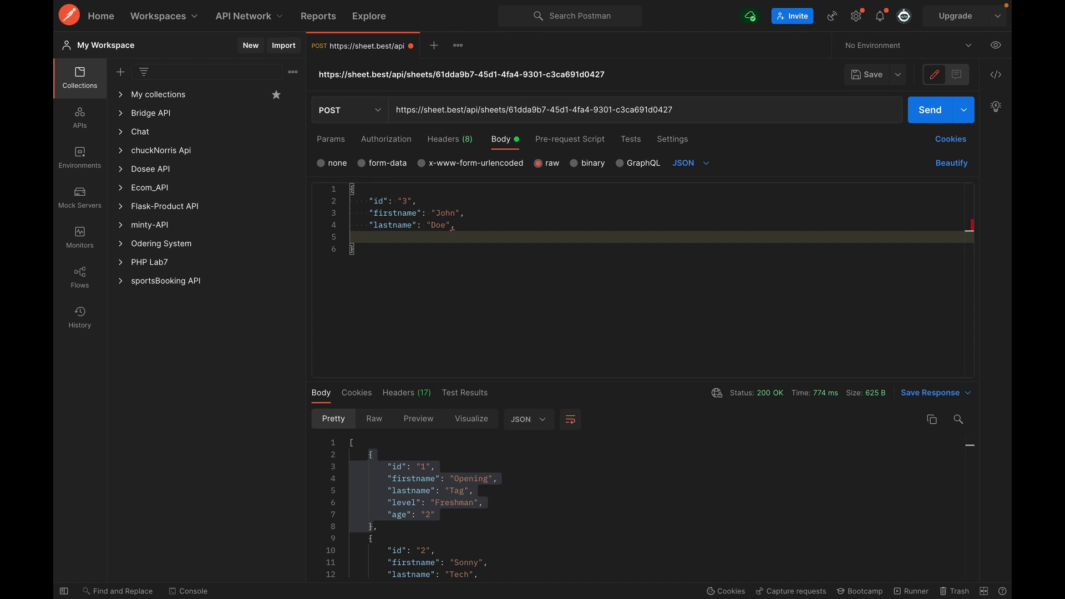
type("\"level\": \"Senior\",")
key("Return")
type("\"age\"")
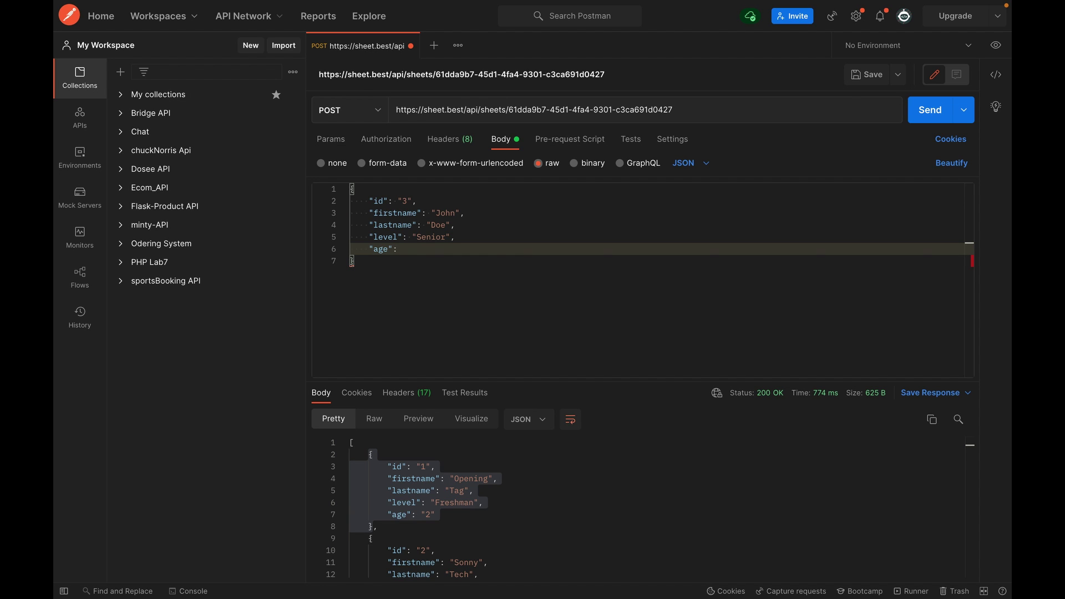
type(":38")
Review the sheet id in the URL and the finished body fields
left_click_drag(679, 111, 554, 111)
left_click(533, 115)
left_click(689, 114)
left_click_drag(373, 262, 347, 201)
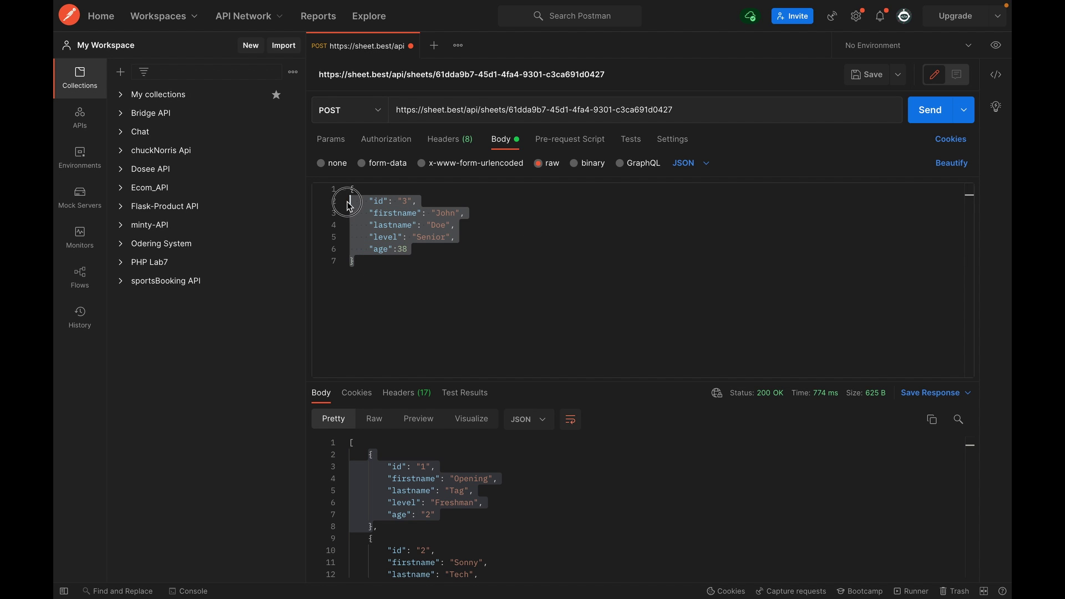
left_click(377, 266)
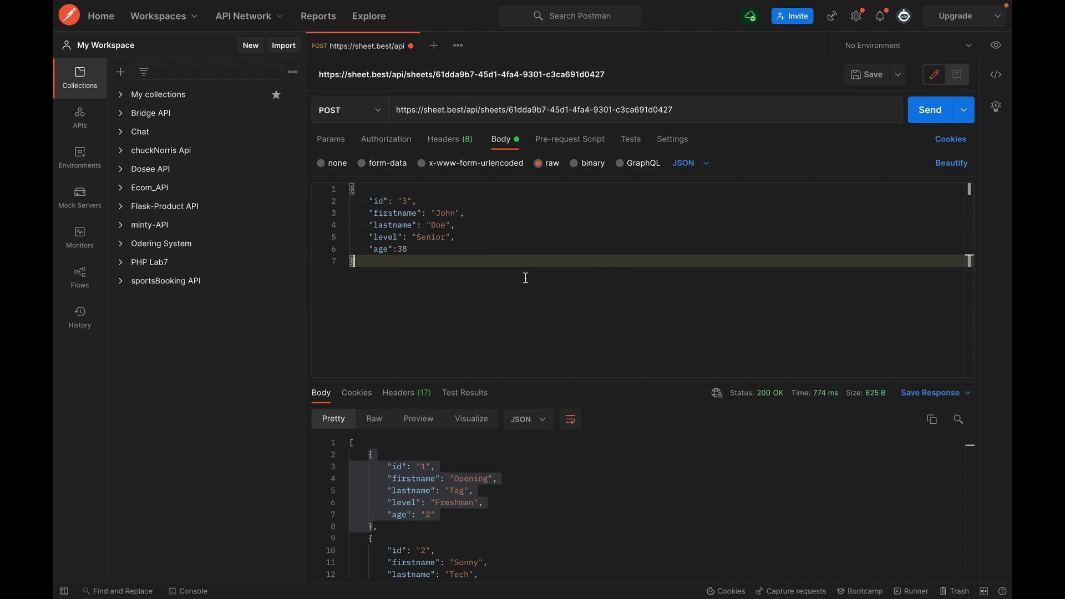
Send the POST and confirm the John Doe row appears in the sheet
key("super+Tab")
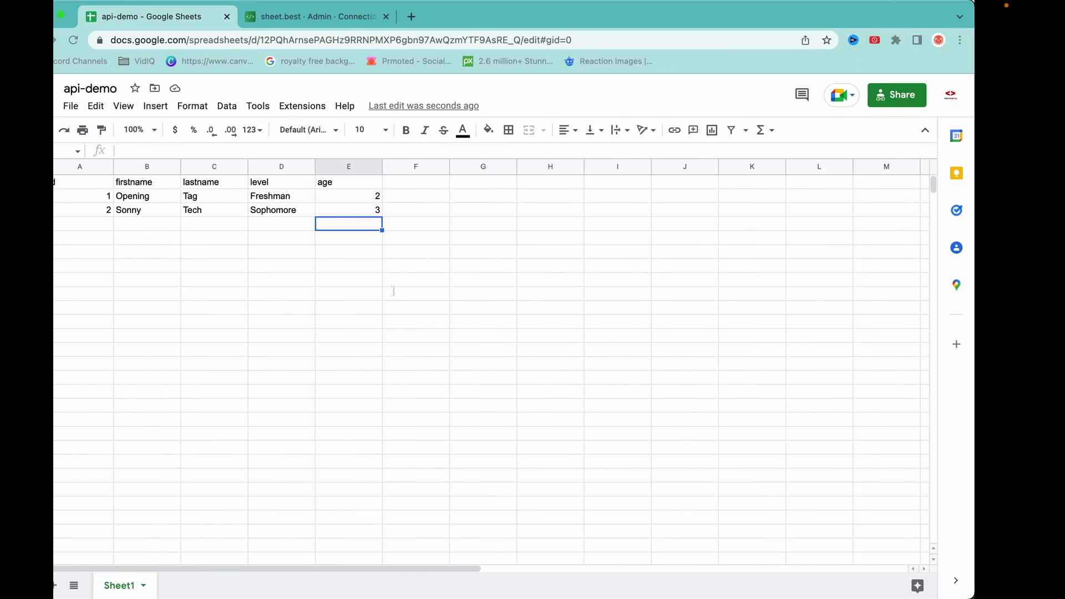
key("super+Tab")
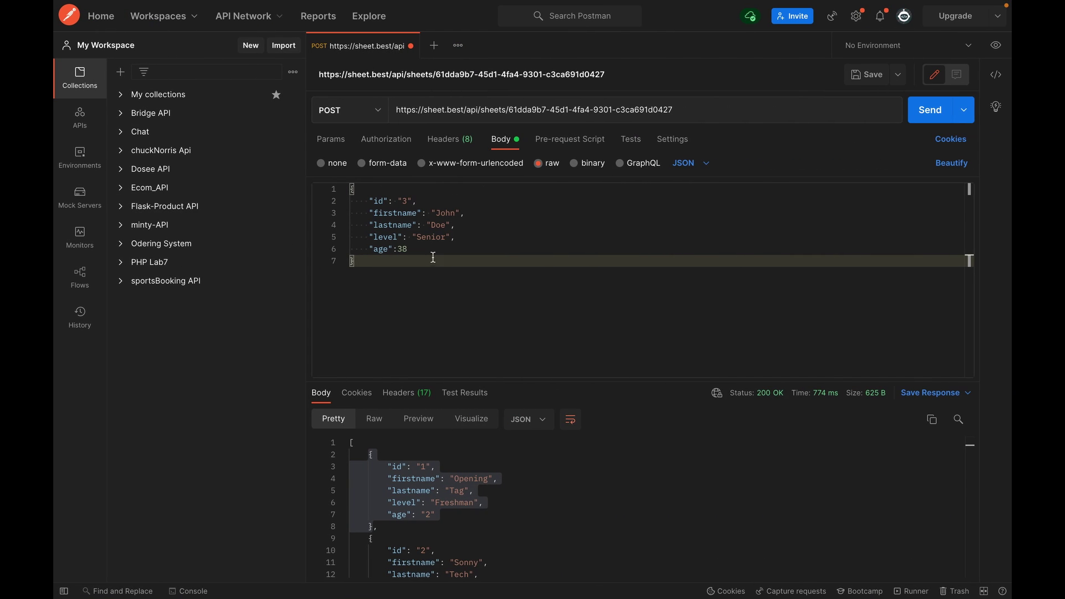
left_click(932, 110)
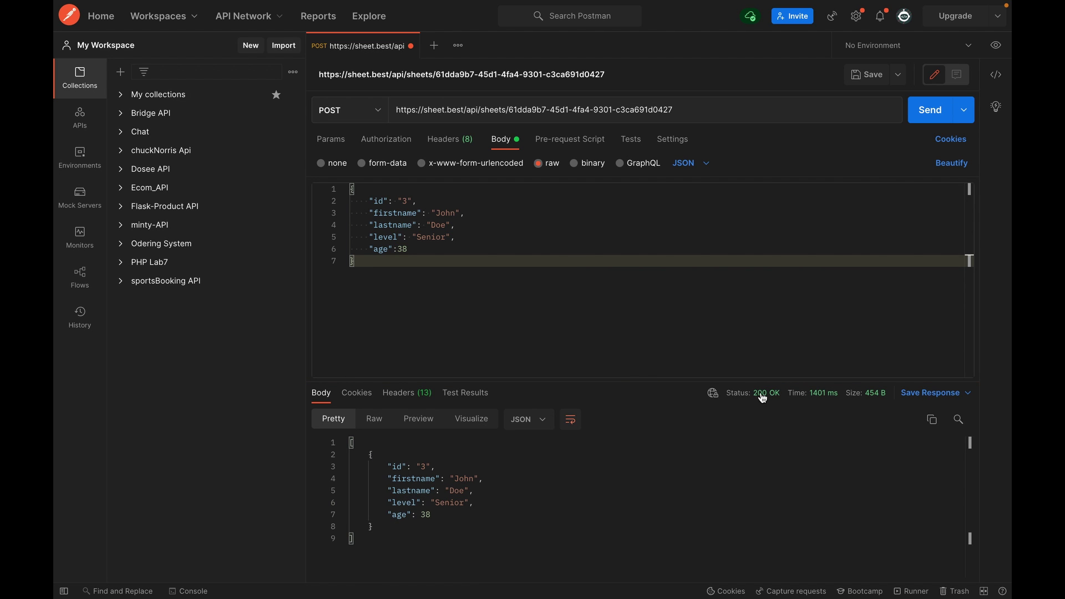
mouse_move(760, 394)
key("ctrl+Left")
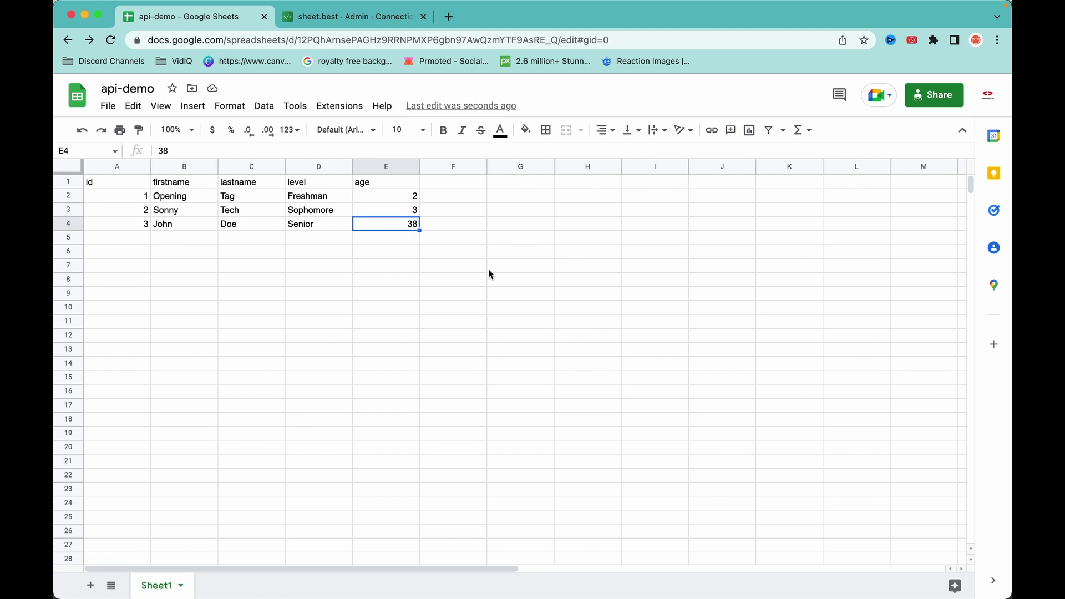
key("ctrl+Right")
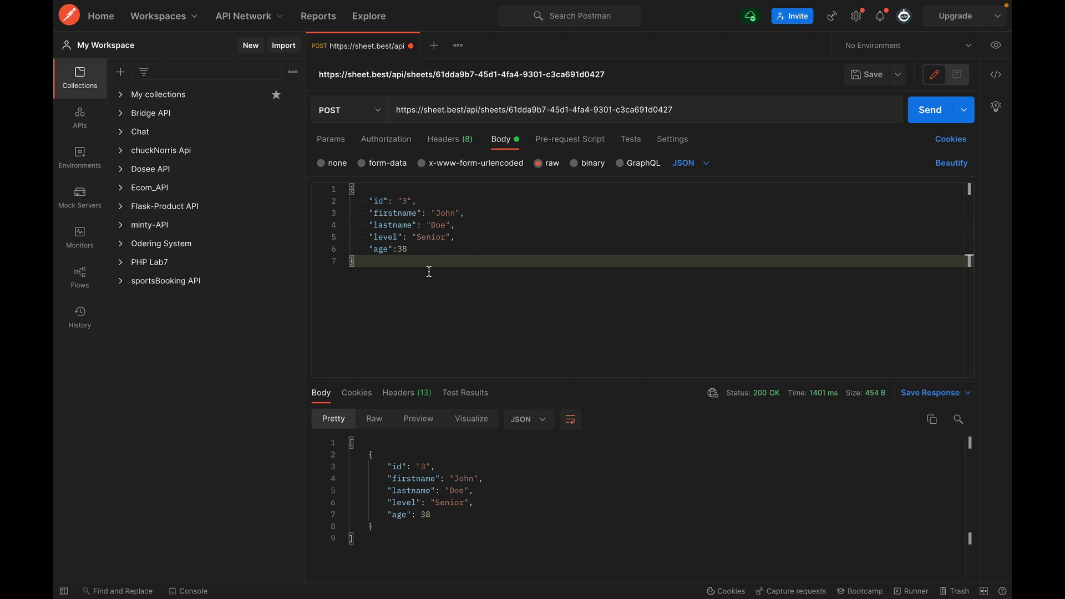
Change the body's id to 4, firstname to James and lastname to Smith
left_click(408, 201)
key("BackSpace")
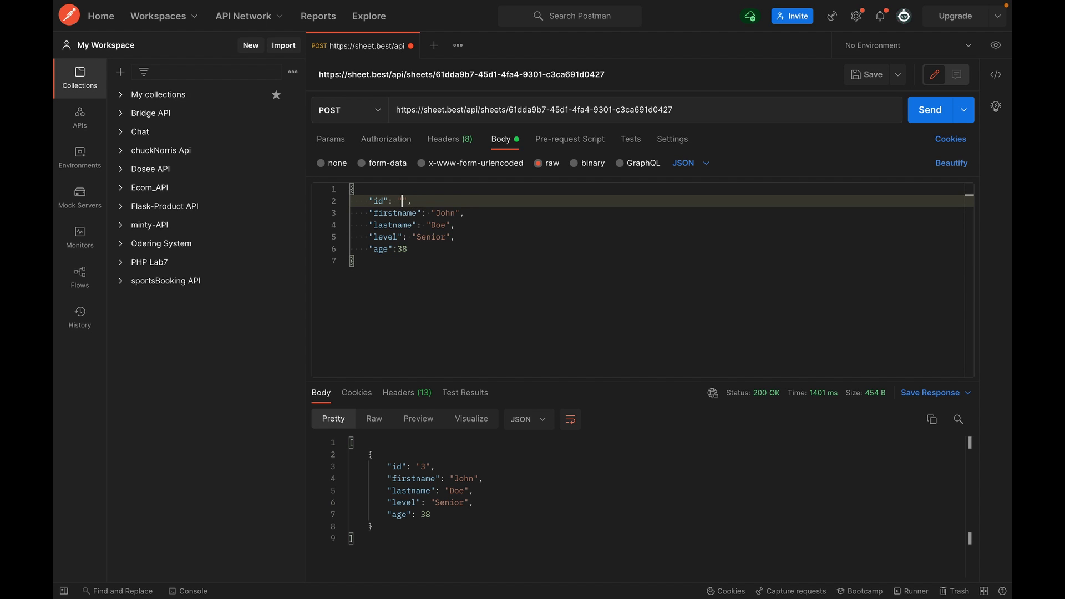
type("4")
double_click(454, 214)
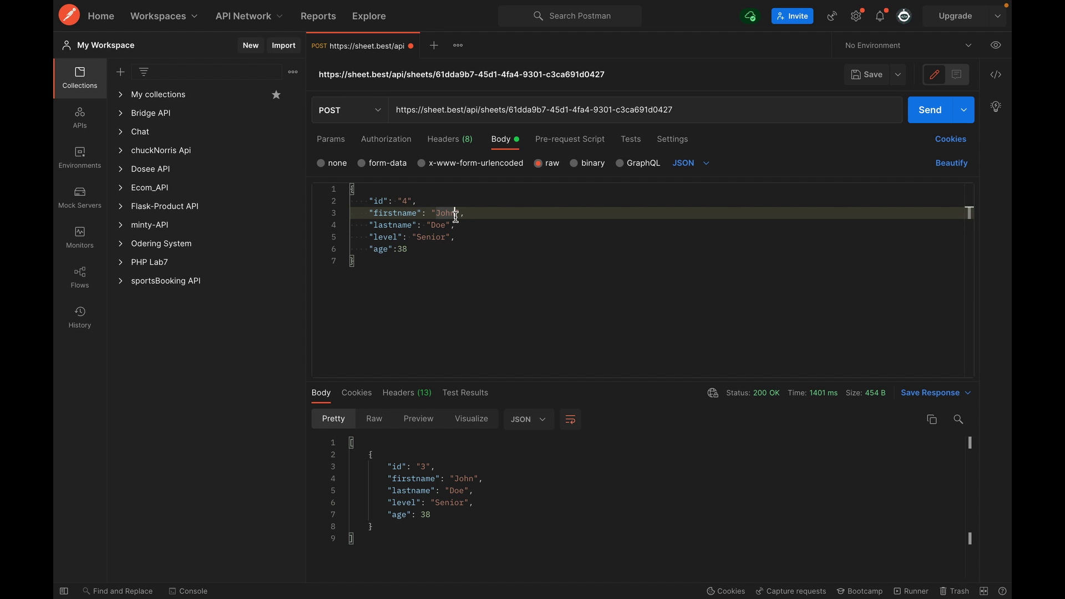
type("James")
double_click(435, 226)
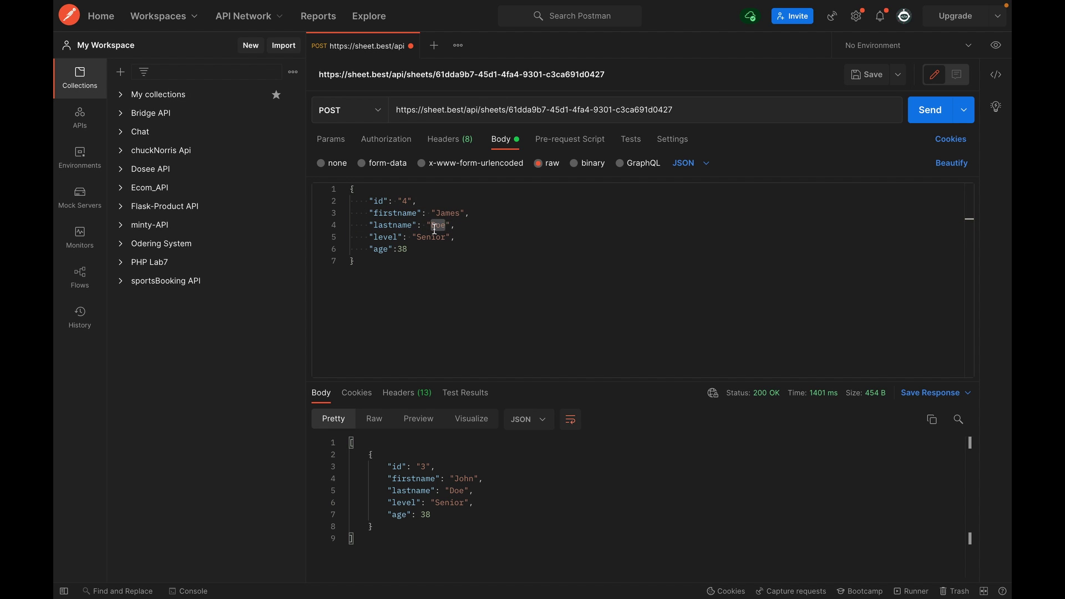
type("Smith")
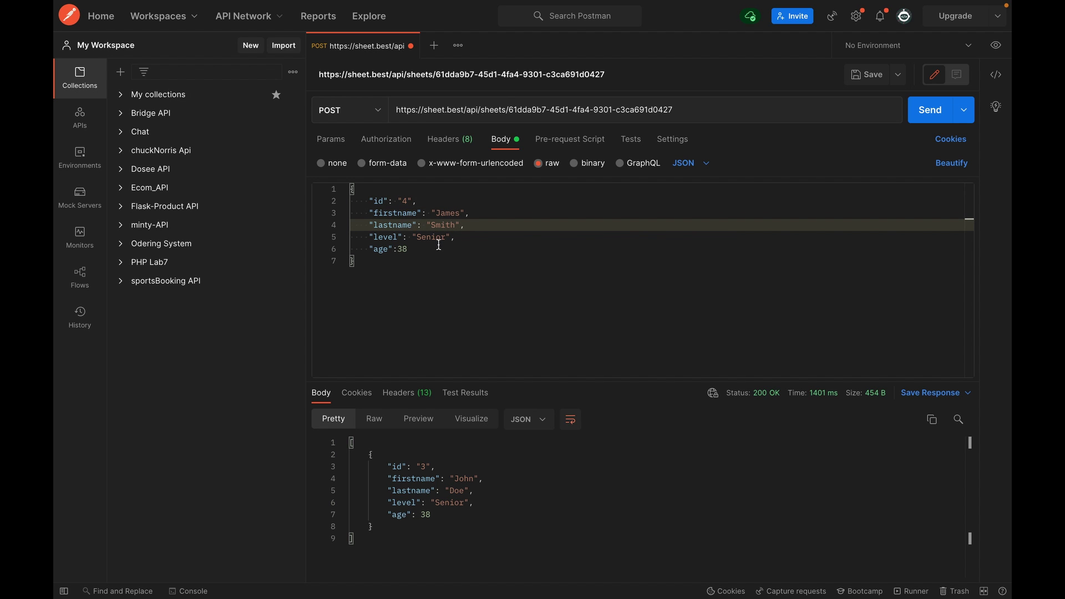
Set level Junior and age 14, send the POST, and check the sheet
double_click(436, 239)
type("Junior")
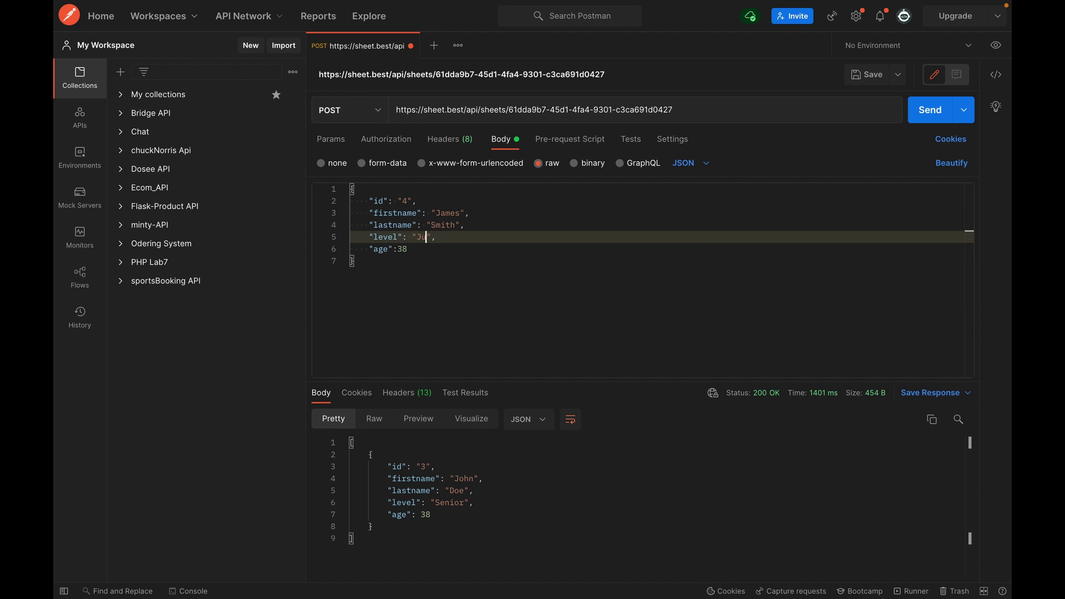
left_click(406, 256)
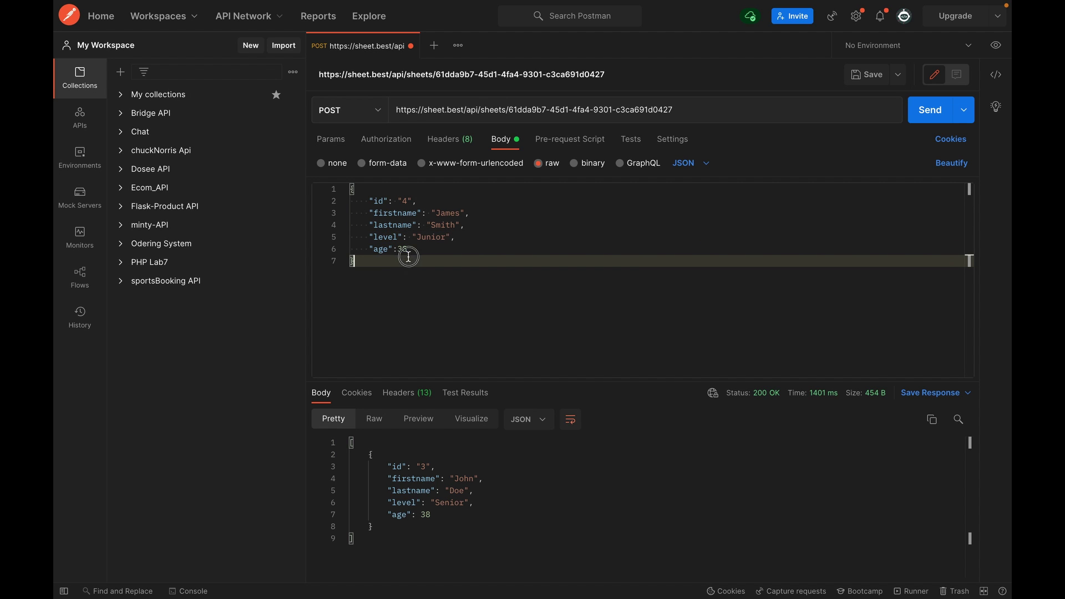
double_click(408, 250)
type("14")
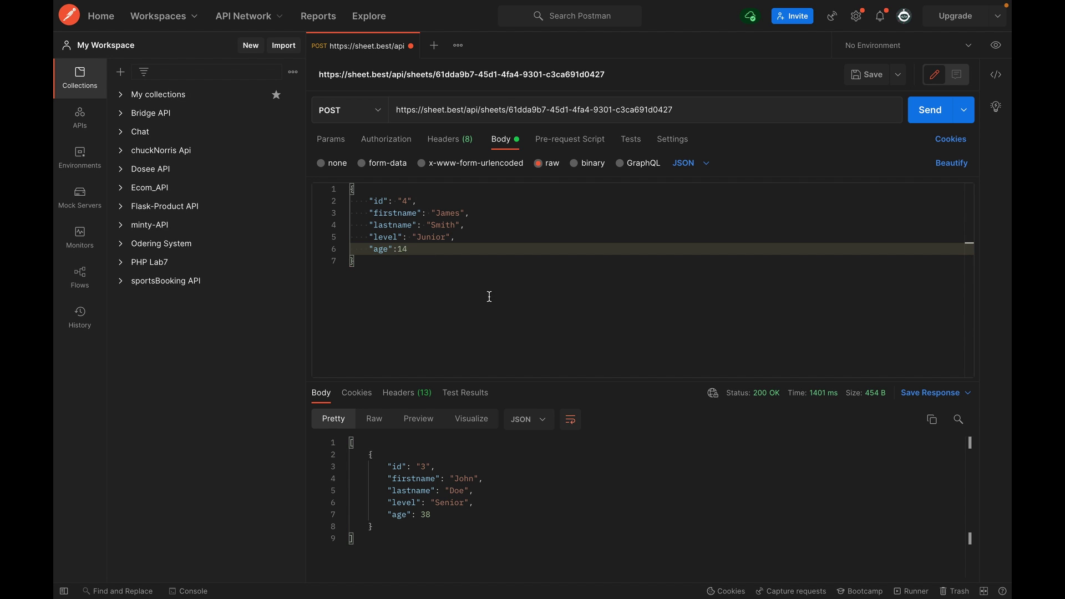
left_click(924, 116)
key("ctrl+Left")
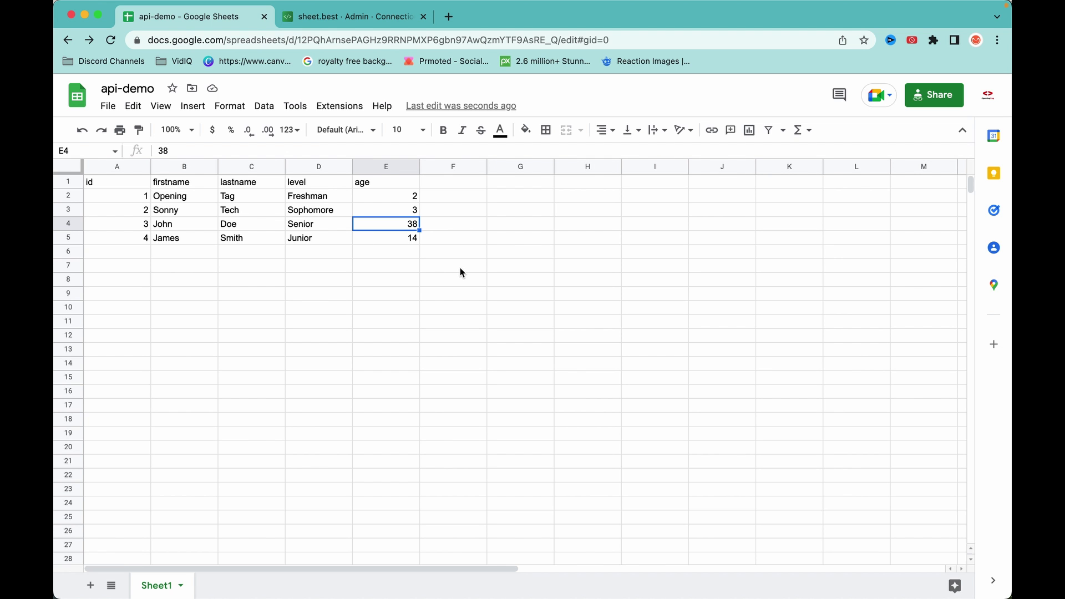
Return to Postman and place the caret at the end of the id 4 body
key("ctrl+Right")
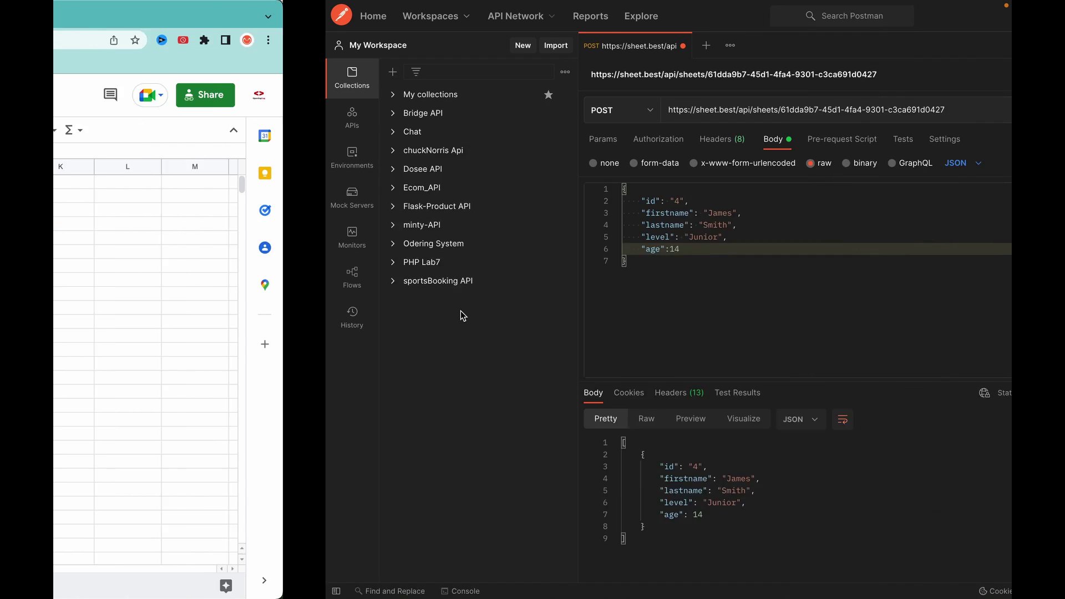
left_click(387, 264)
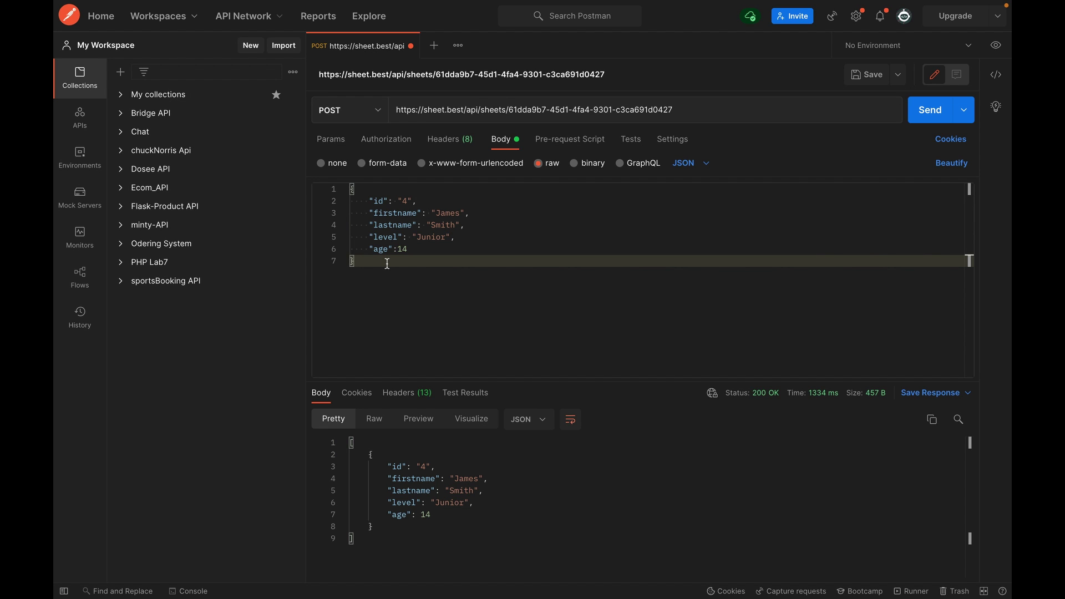
Change the request method from POST back to GET
left_click(377, 116)
left_click(347, 144)
key("ctrl+Left")
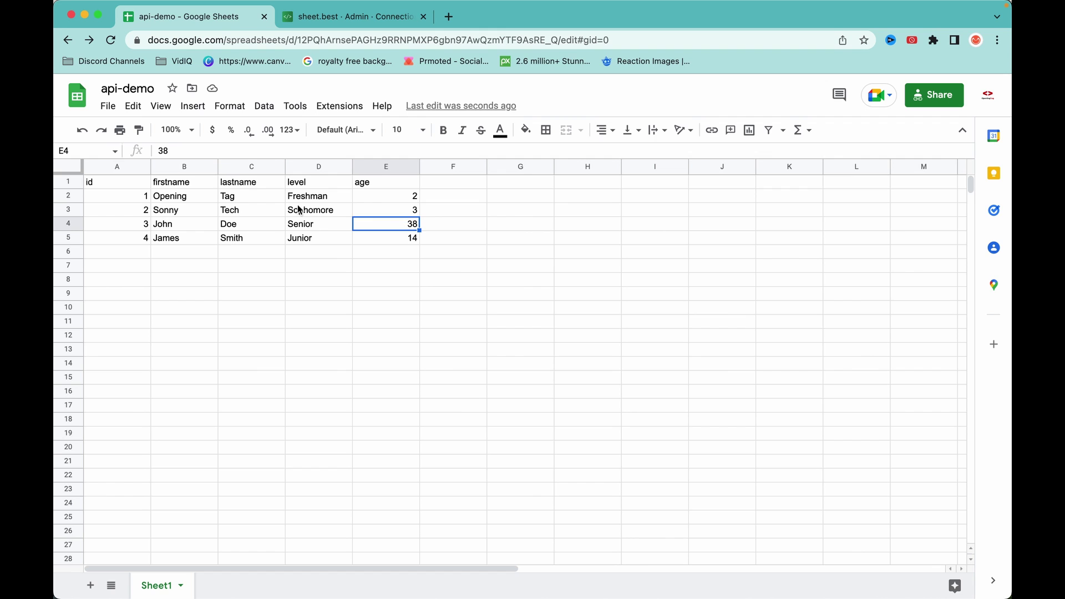
key("ctrl+Right")
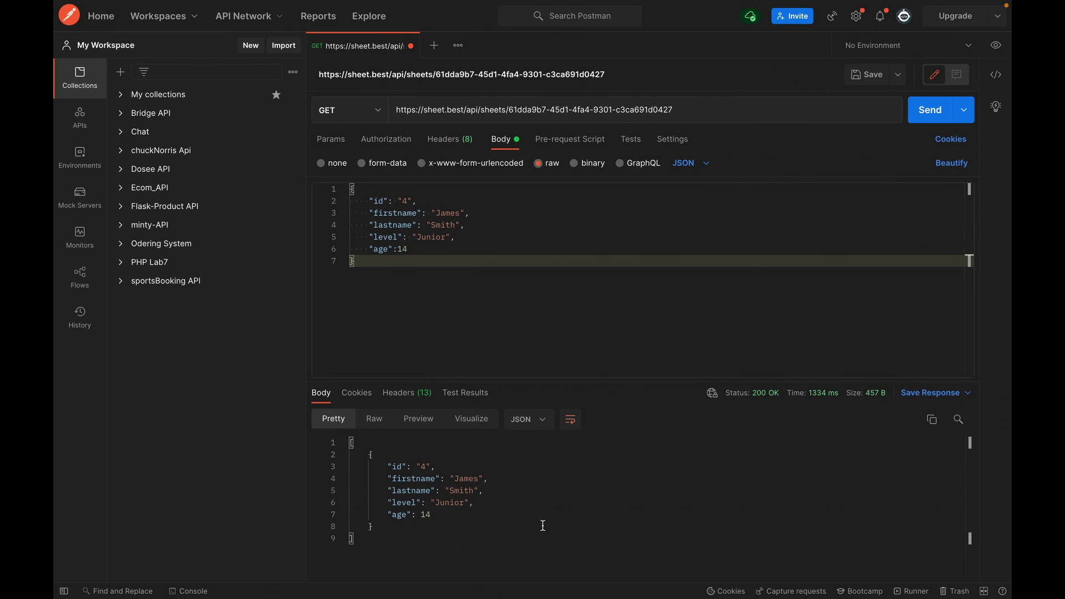
left_click(379, 112)
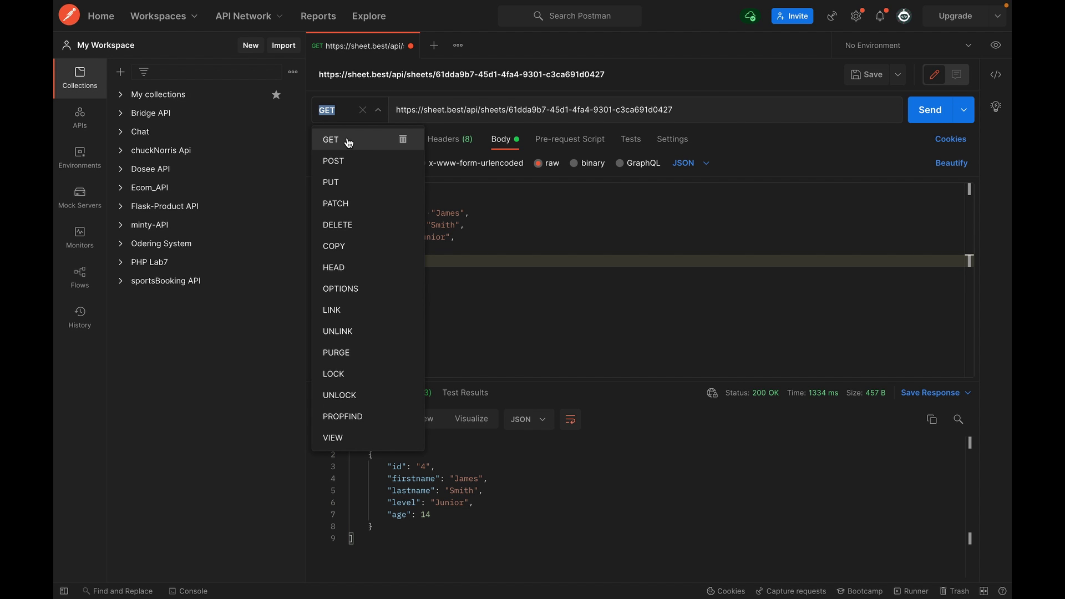
left_click(348, 141)
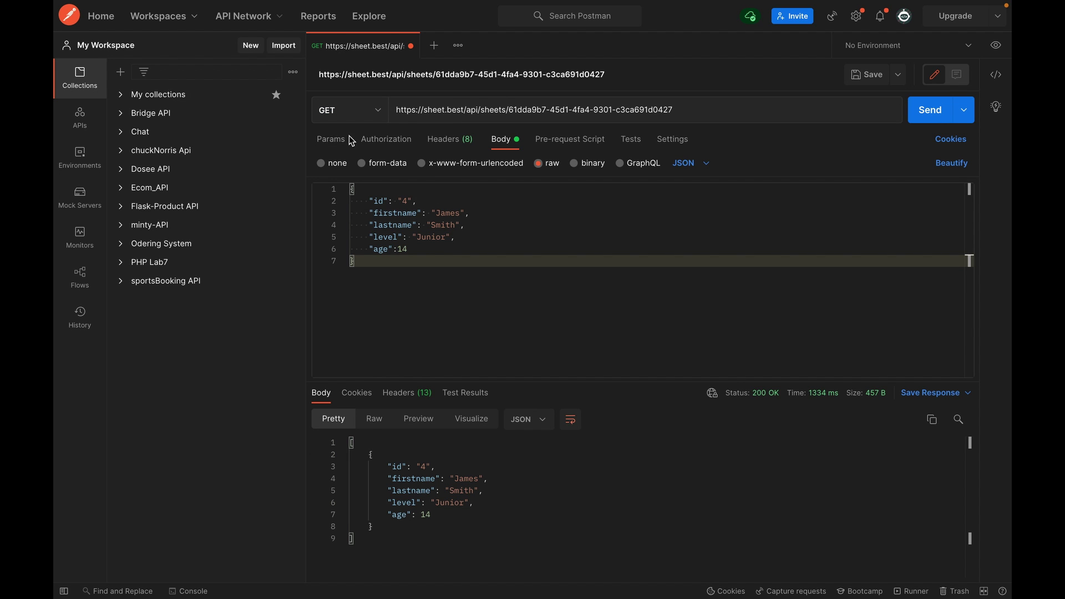
Send the GET, scroll through all four returned records, and compare with the sheet
left_click(683, 111)
left_click(924, 114)
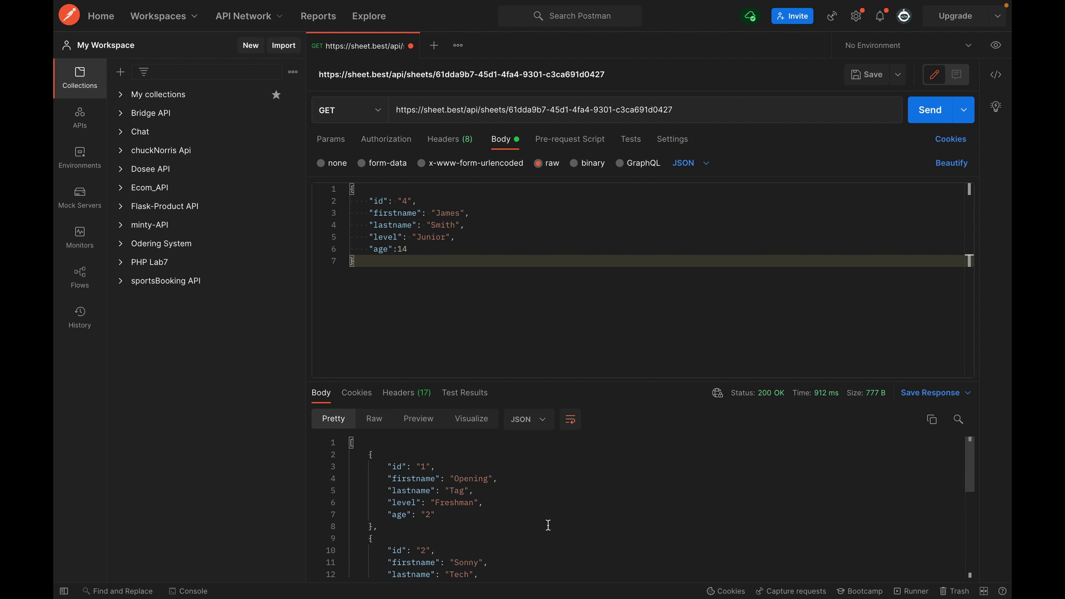
scroll(548, 525, "down", 2)
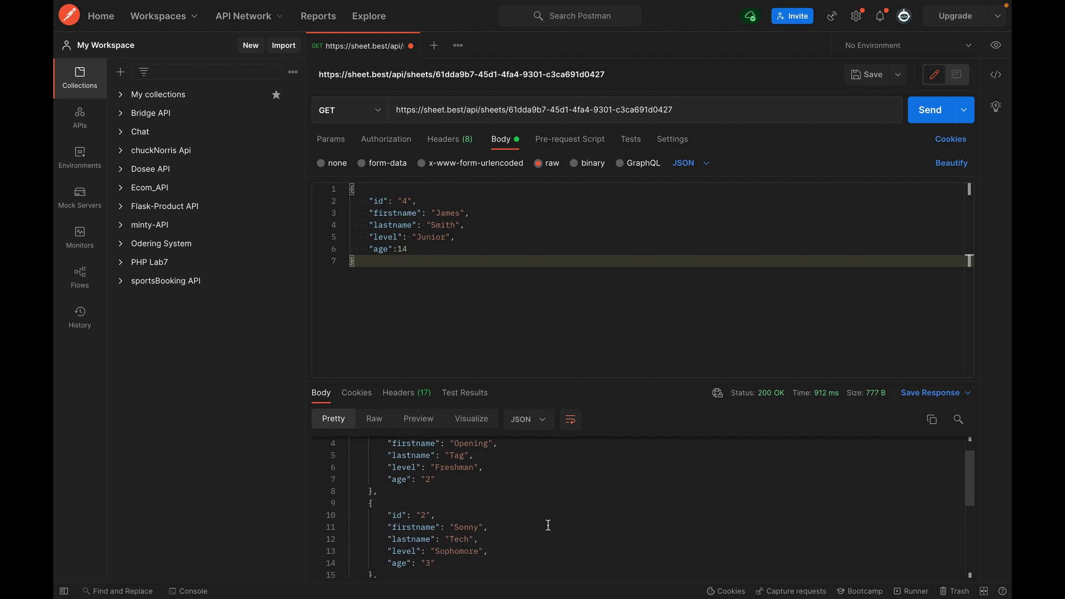
scroll(548, 525, "down", 7)
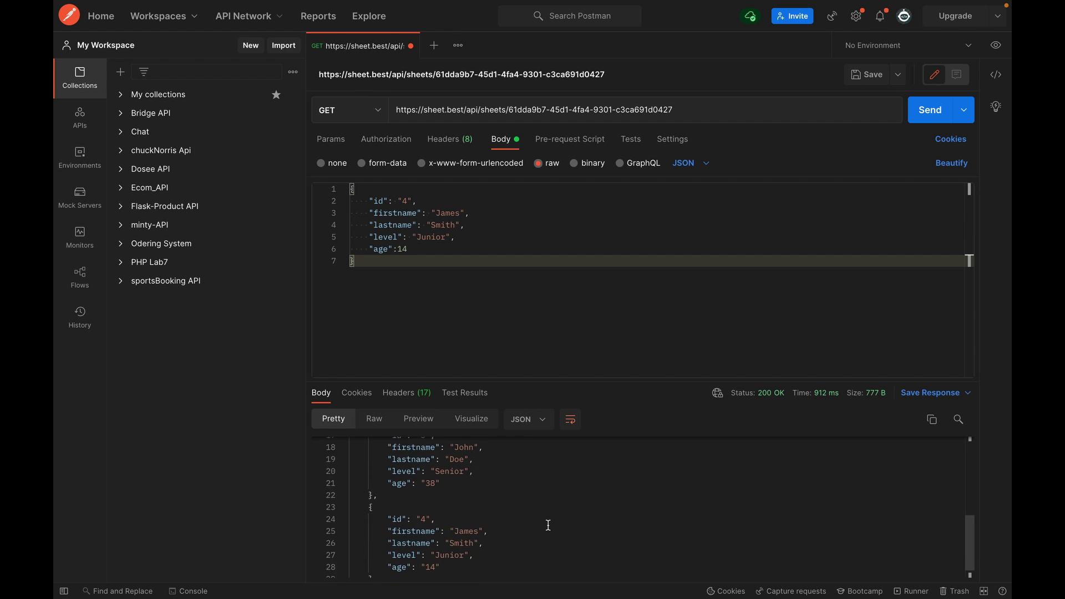
scroll(548, 525, "down", 1)
scroll(548, 526, "up", 2)
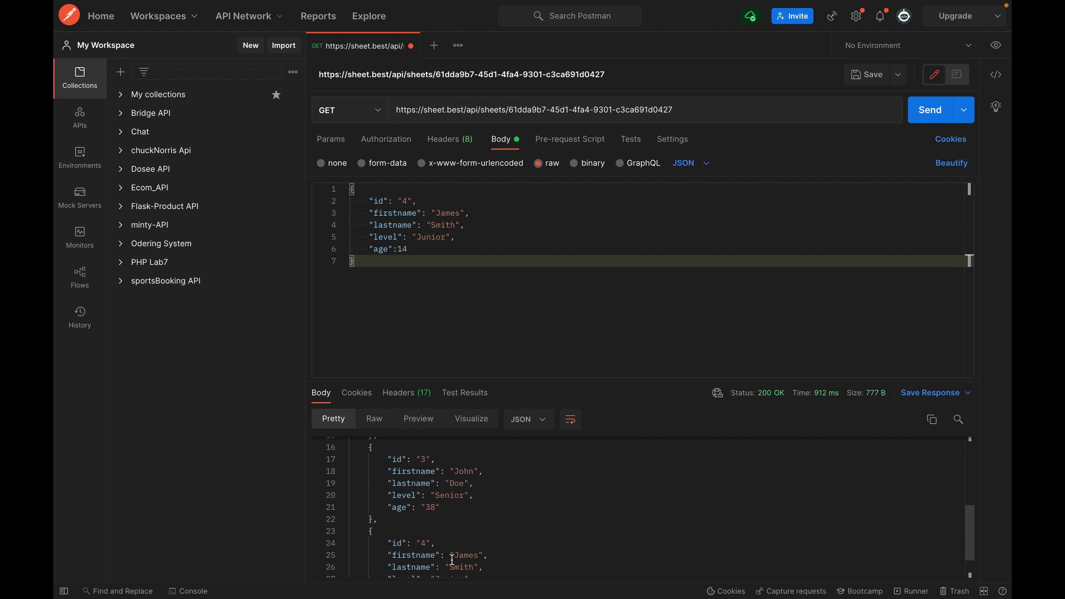
scroll(462, 549, "down", 2)
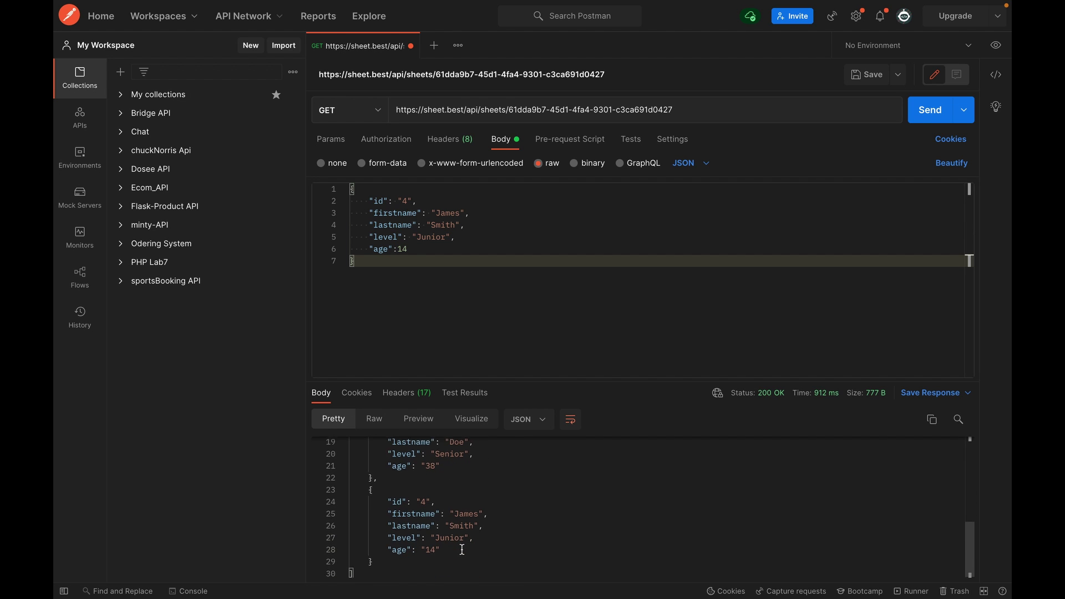
key("ctrl+Left")
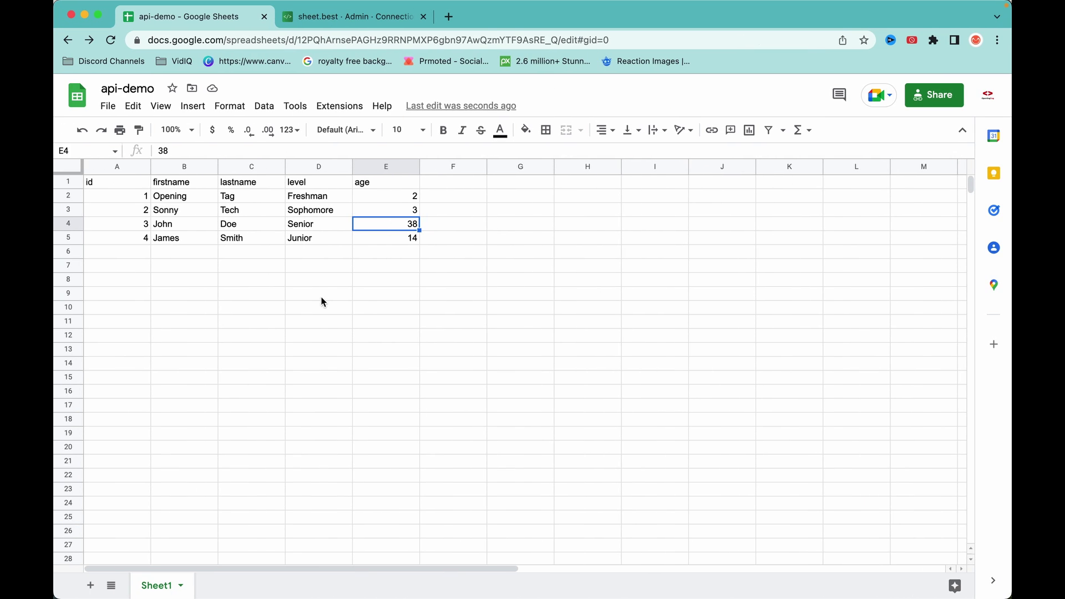
Go from the api-demo sheet back to Postman's four-record GET response
key("ctrl+Right")
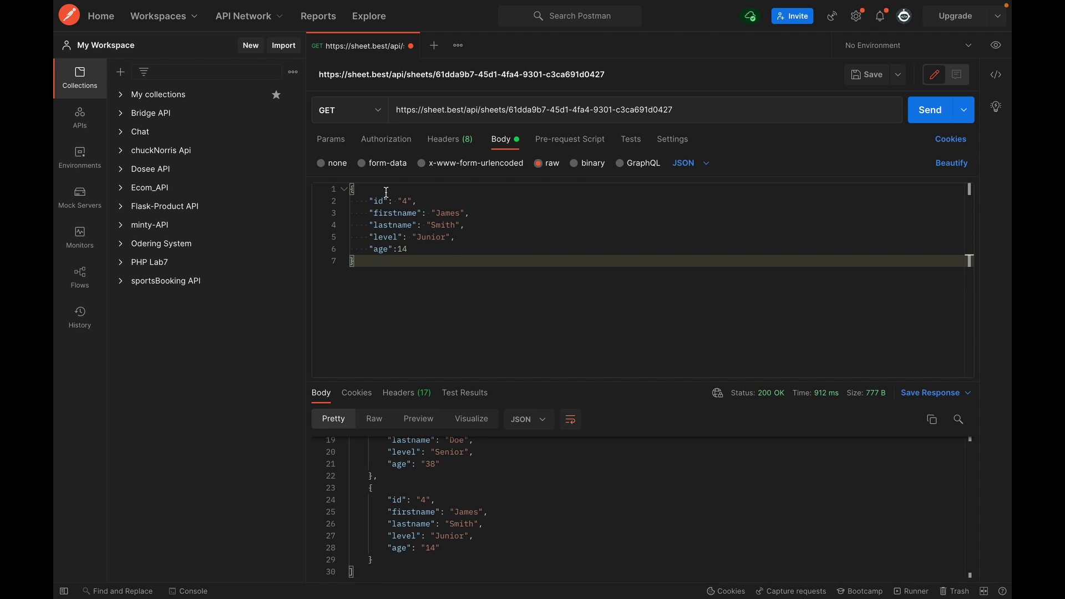
Switch the request method to PUT and append /1 to the sheet.best URL
left_click(378, 113)
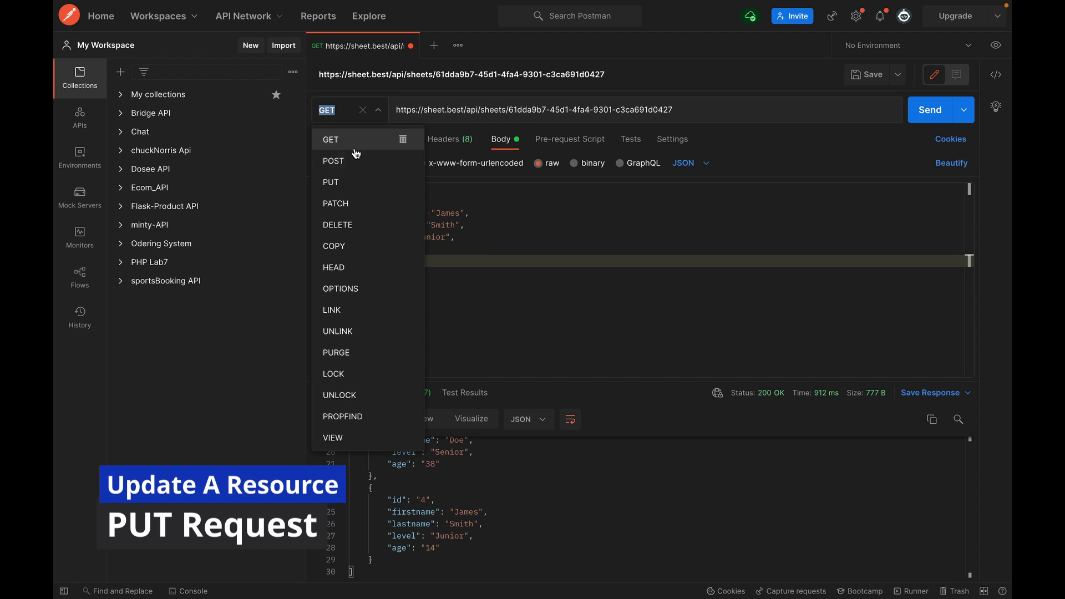
left_click(340, 182)
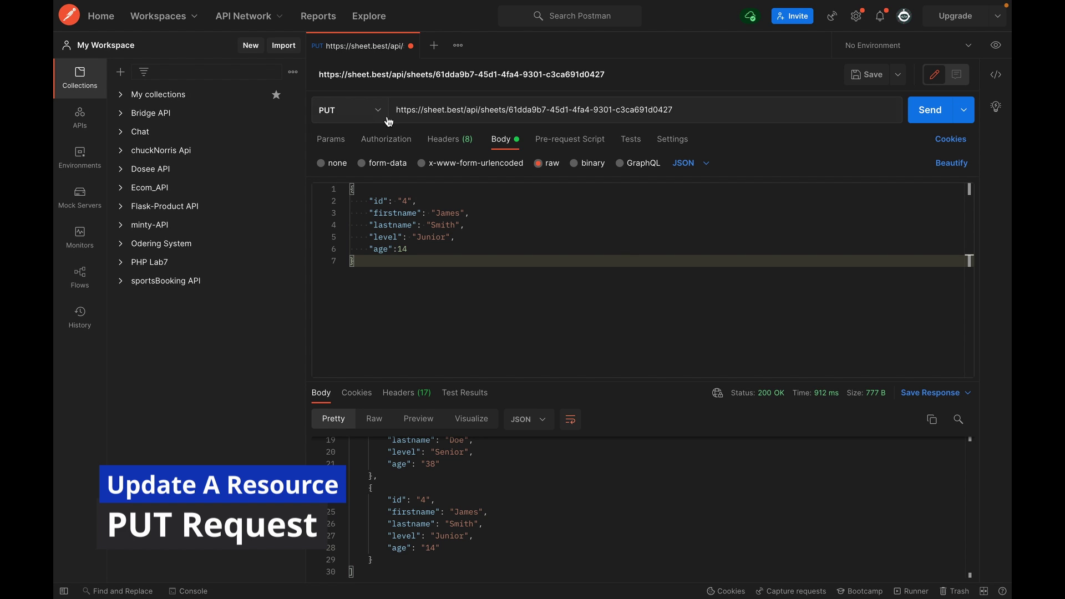
left_click(679, 111)
type("/")
scroll(525, 488, "up", 5)
scroll(525, 488, "up", 2)
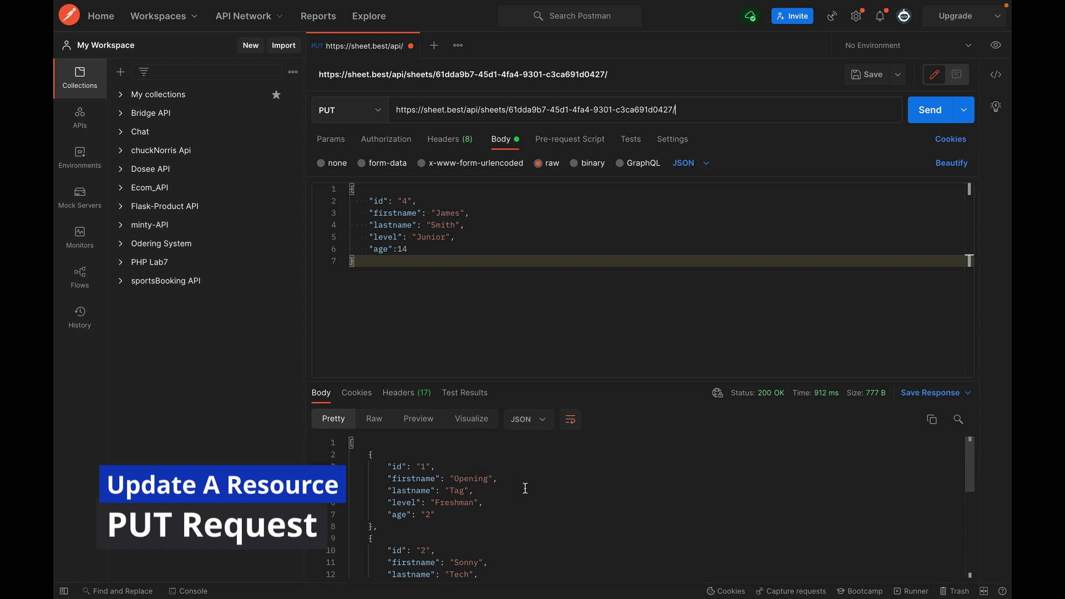
left_click(691, 115)
type("1")
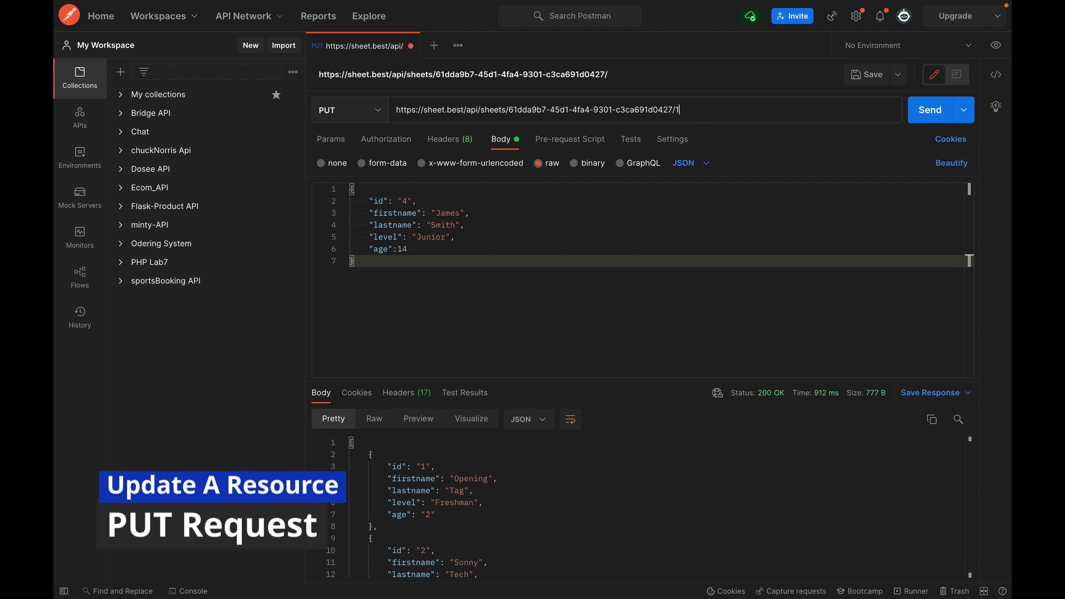
Glance at the spreadsheet, then select the first record's fields in the response body
key("ctrl+Left")
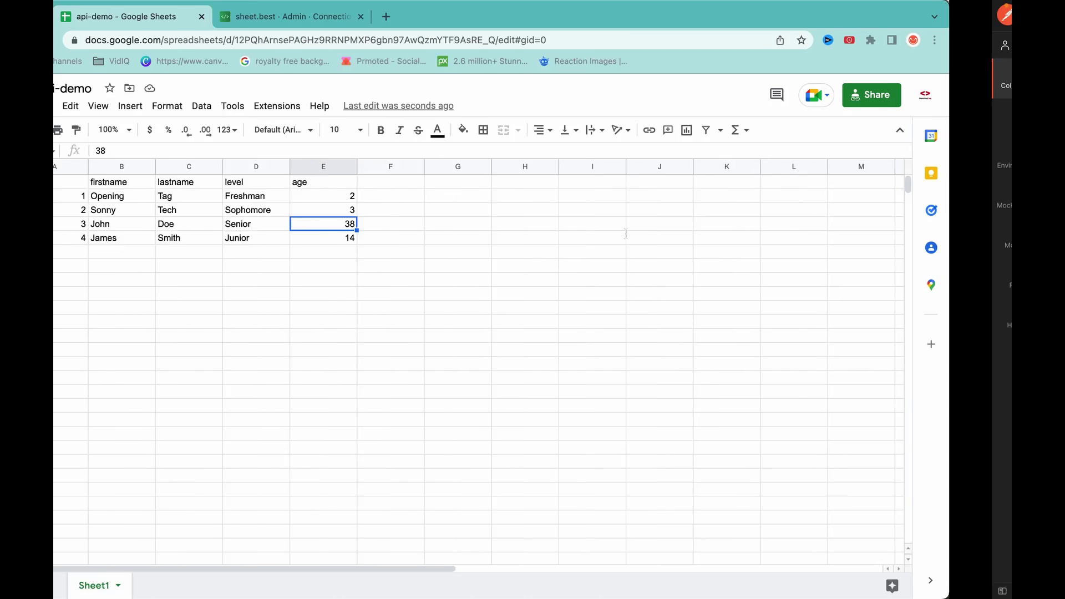
key("ctrl+Right")
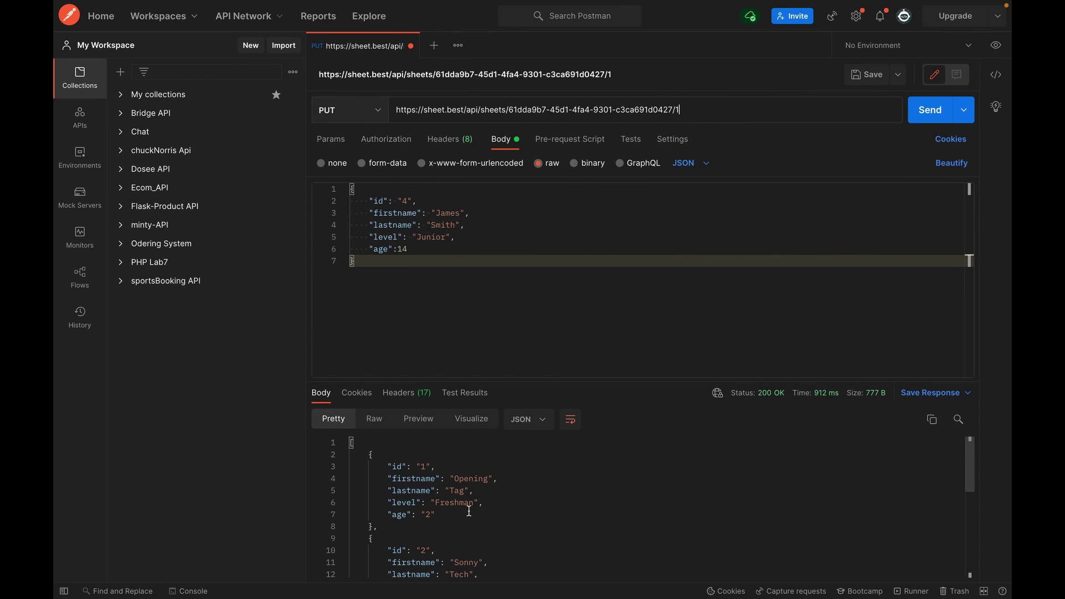
left_click_drag(436, 515, 382, 468)
key("ctrl+c")
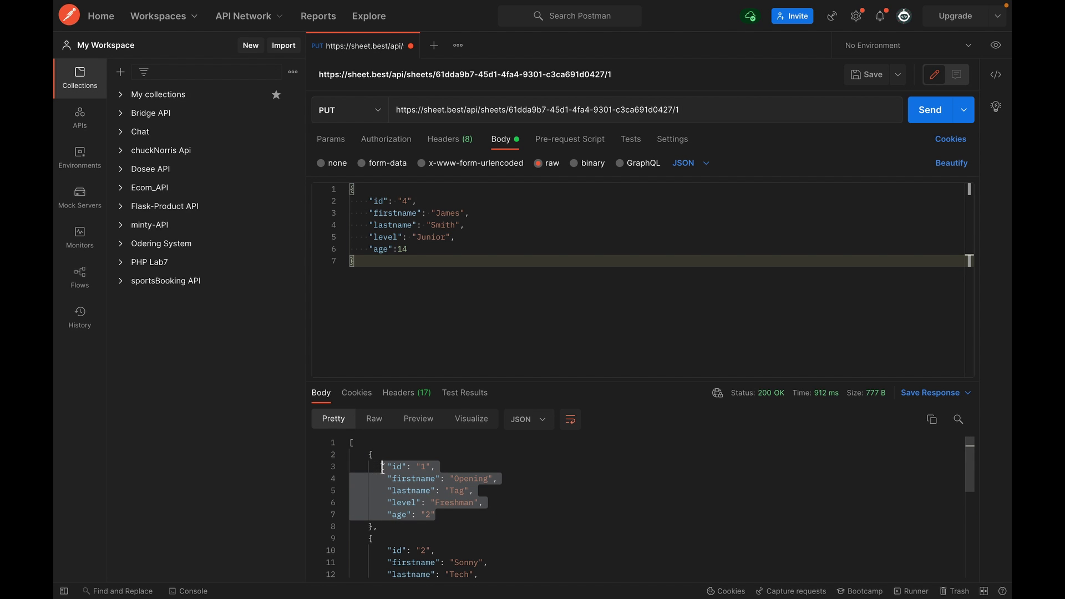
Paste the first record into the request body and change its level to 'Freshman Year'
left_click_drag(431, 250, 368, 205)
key("ctrl+v")
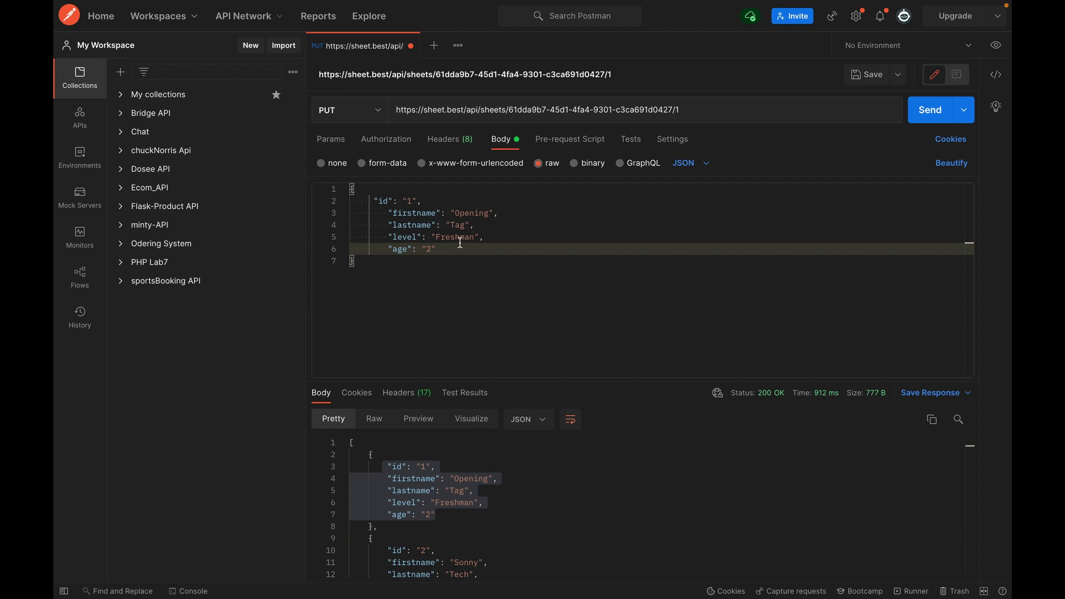
double_click(466, 238)
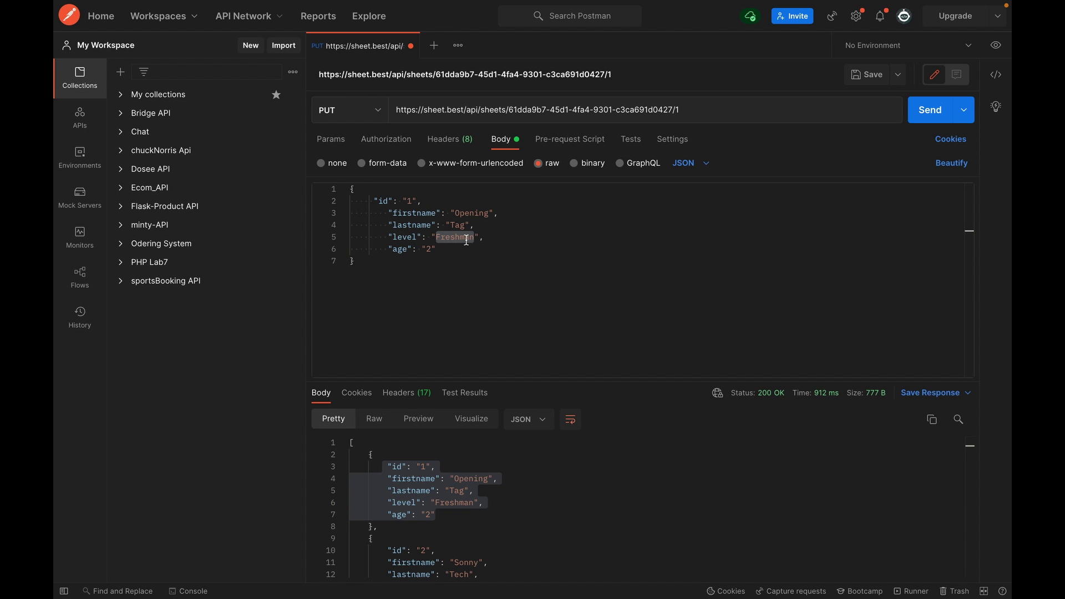
key("Right")
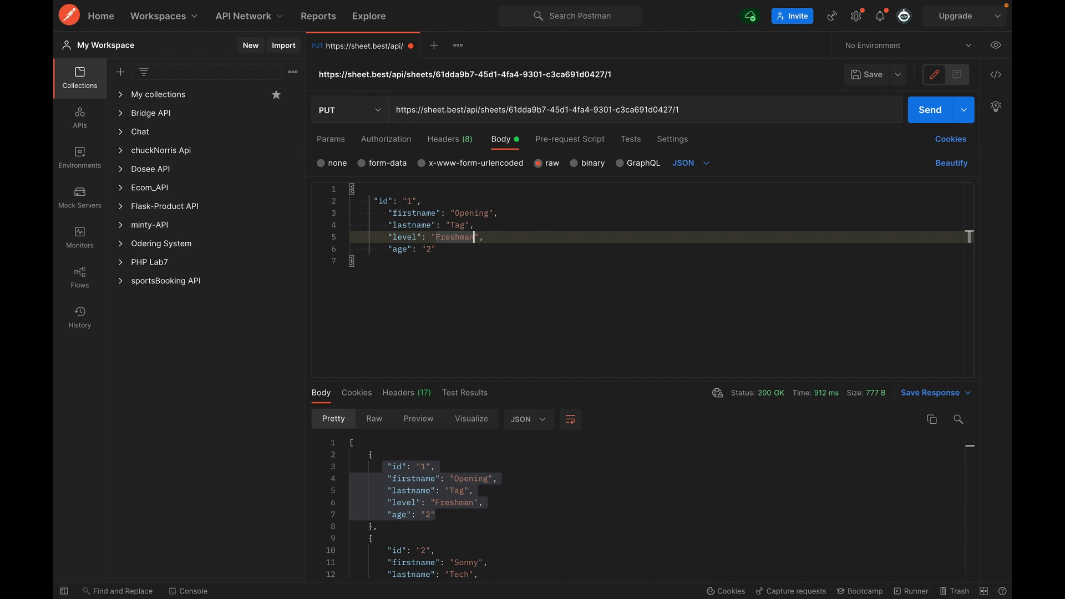
type("Year")
Send the PUT request to /1 and switch to the spreadsheet to check it
left_click(378, 250)
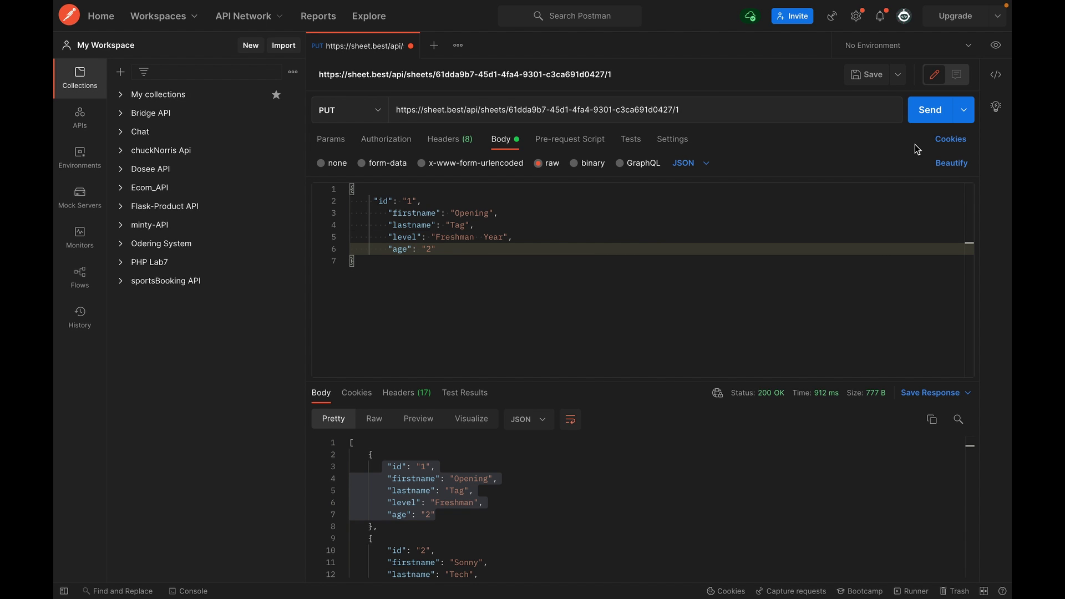
left_click(922, 117)
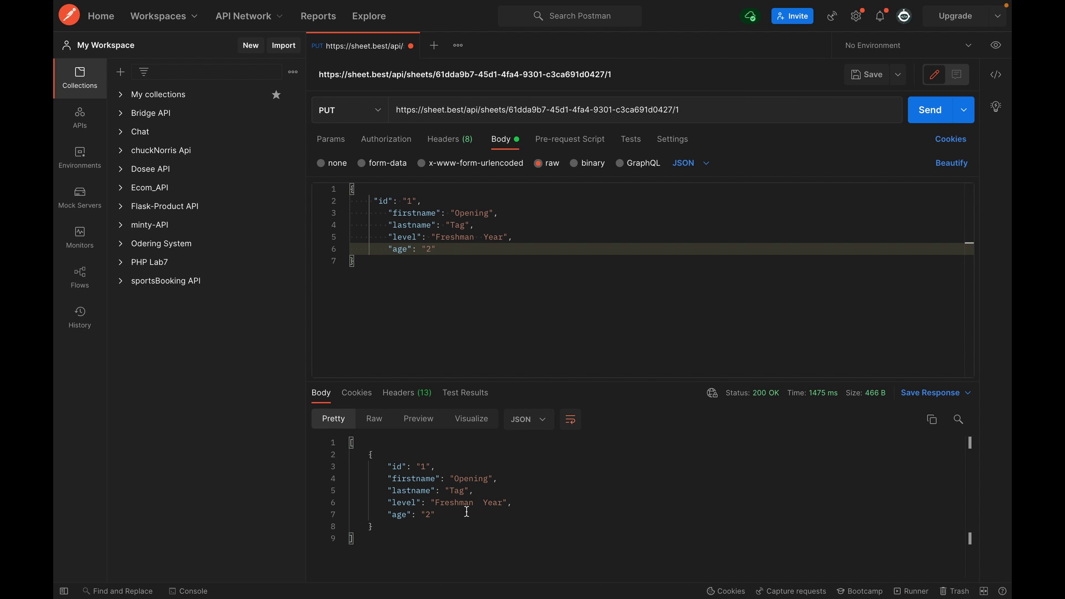
key("ctrl+Left")
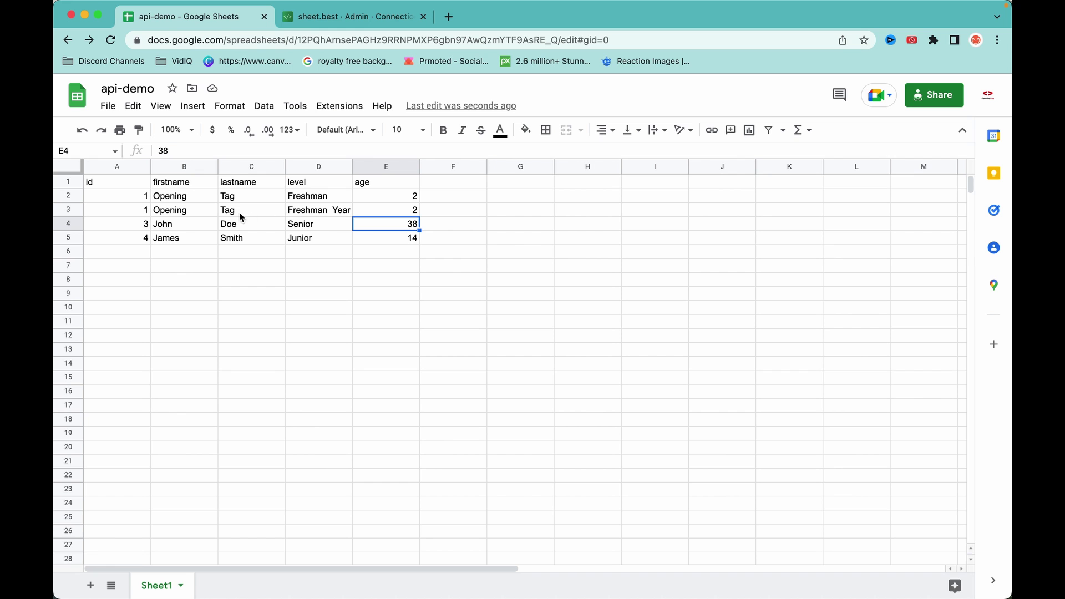
Compare the api-demo sheet rows with the 200 OK PUT response, ending in Postman
key("ctrl+Right")
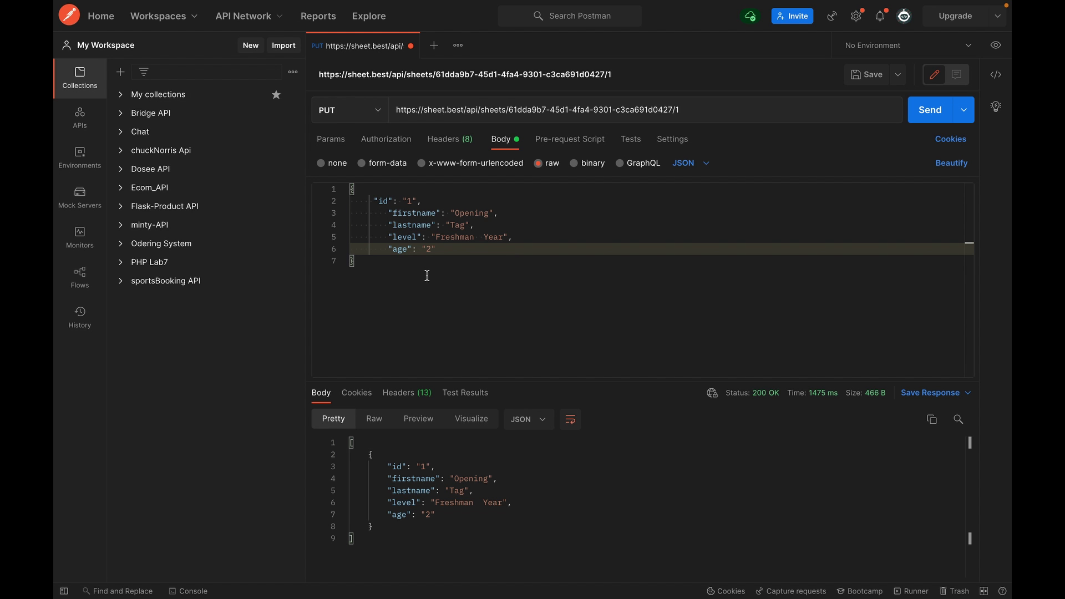
key("ctrl+Left")
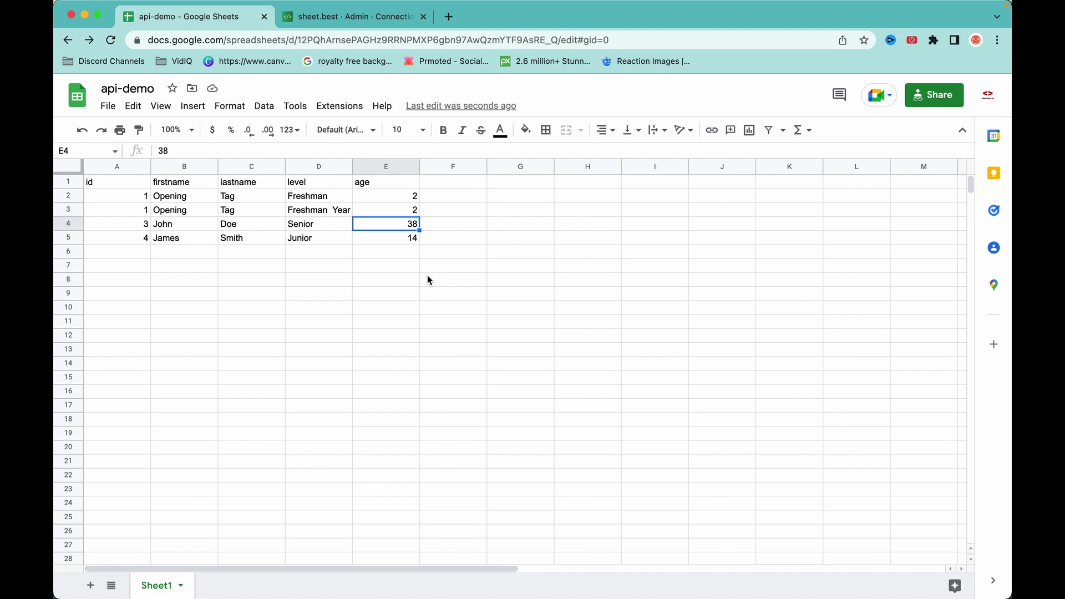
key("ctrl+Right")
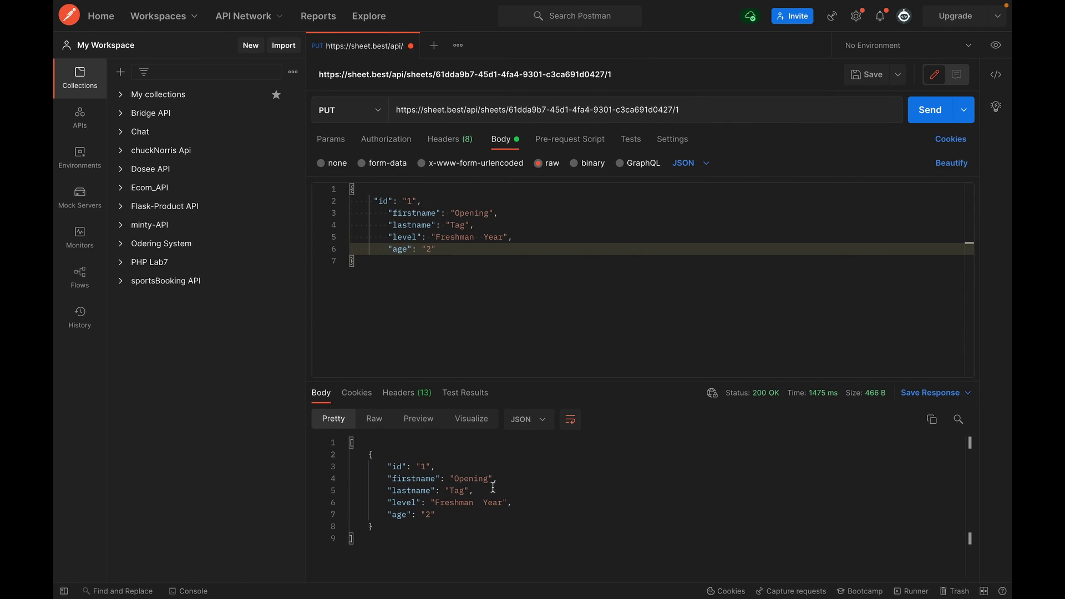
Send a DELETE request to the /1 URL with the body set to none
left_click(379, 110)
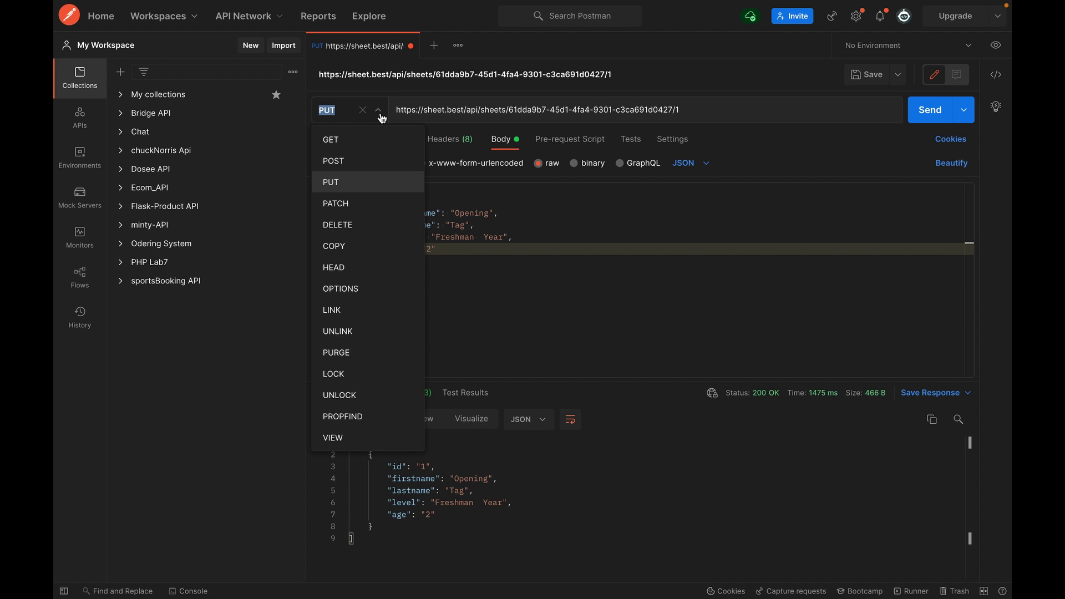
left_click(341, 226)
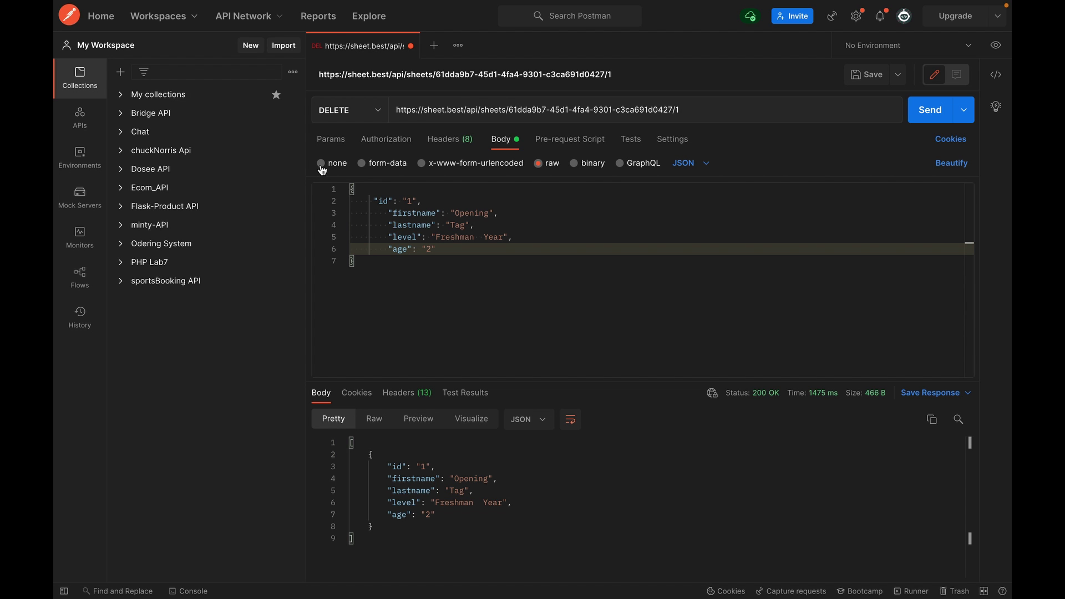
left_click(321, 164)
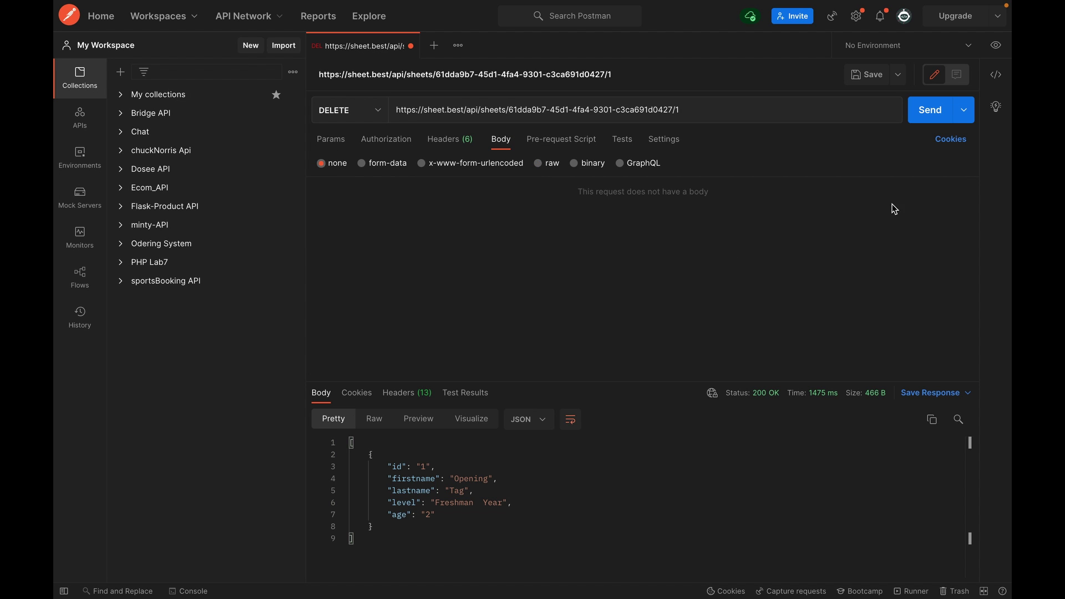
left_click(925, 116)
Check the spreadsheet to confirm the Freshman Year row was removed
key("ctrl+Left")
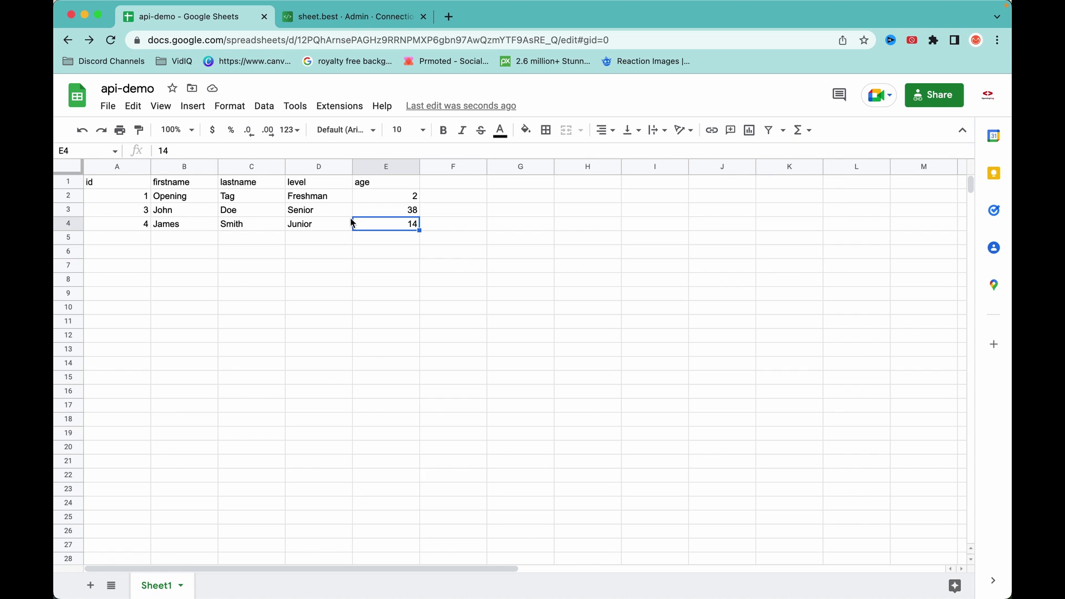
key("ctrl+Right")
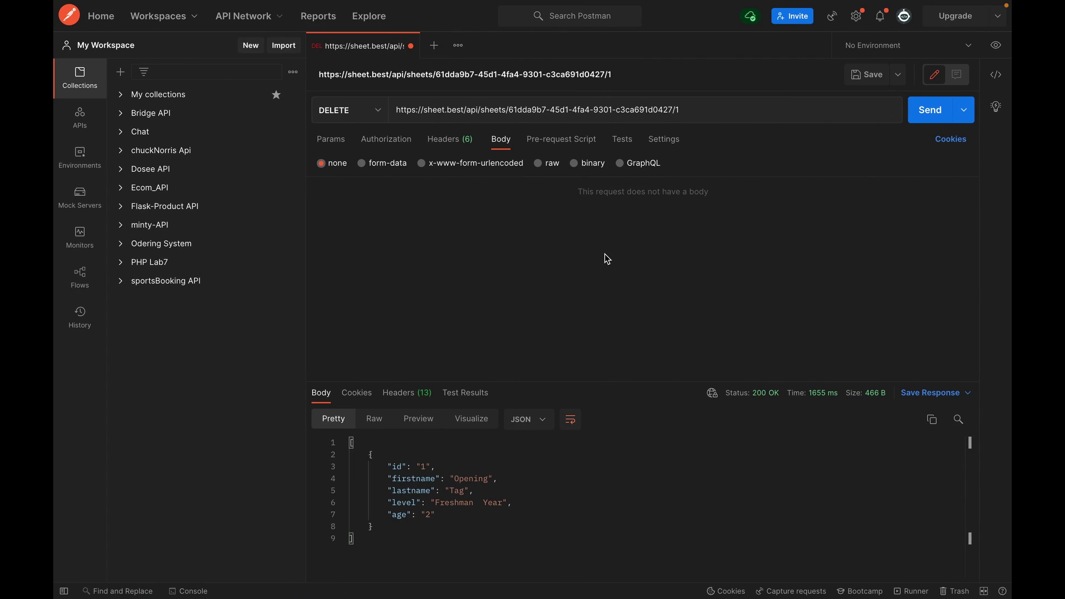
key("ctrl+Left")
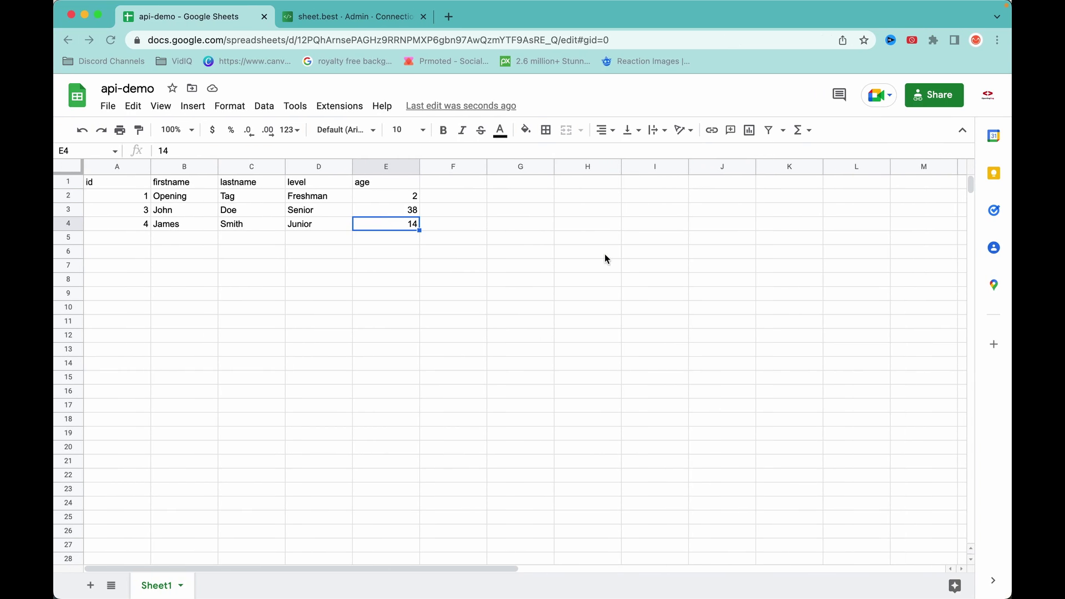
key("ctrl+Right")
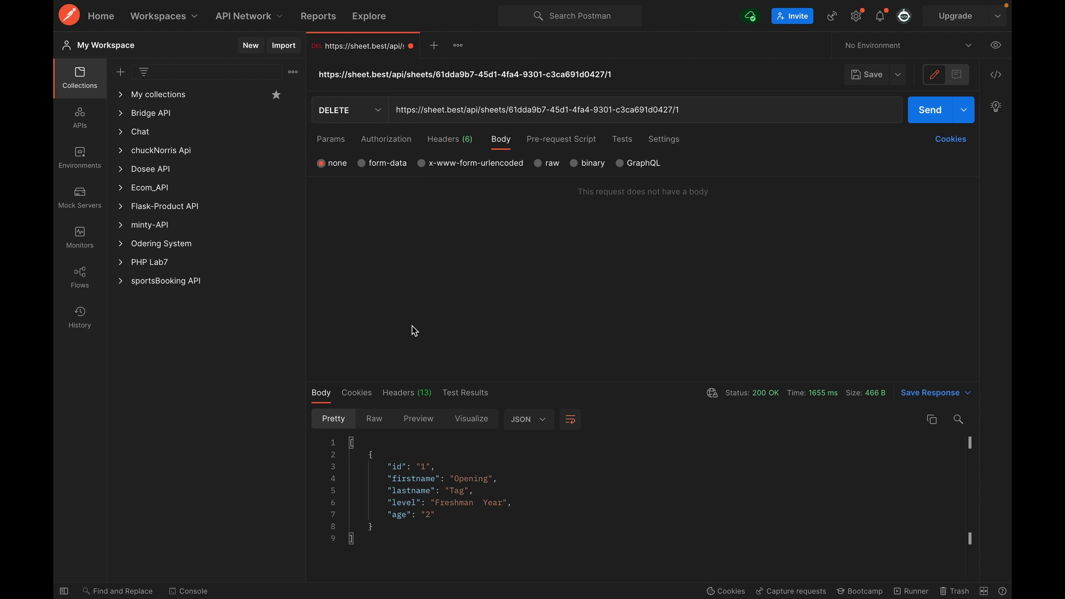
Change the method to GET and send the request for row 1
left_click(377, 115)
left_click(341, 142)
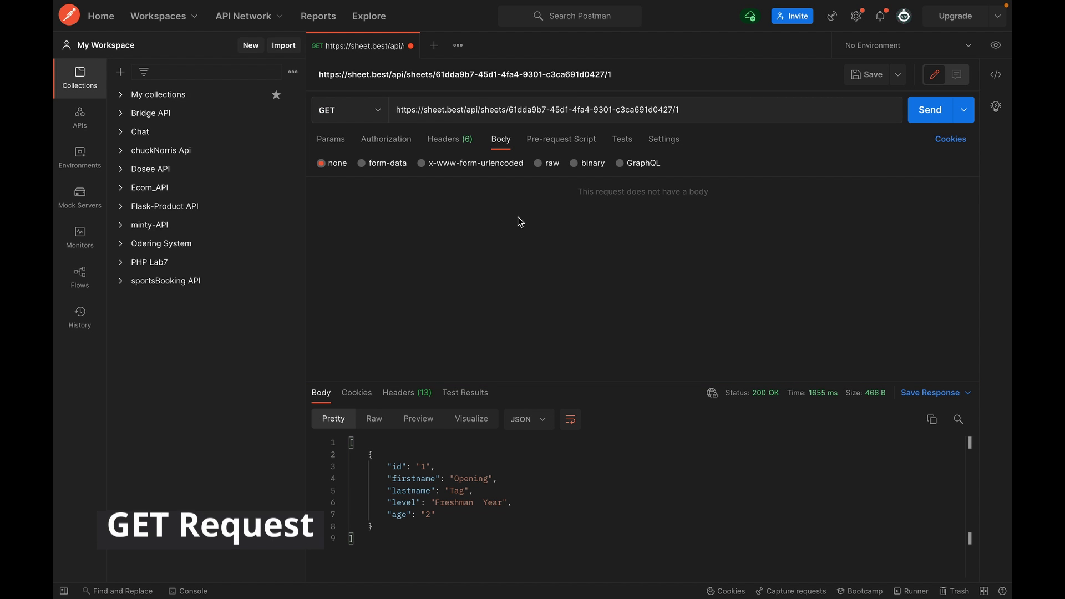
left_click(930, 110)
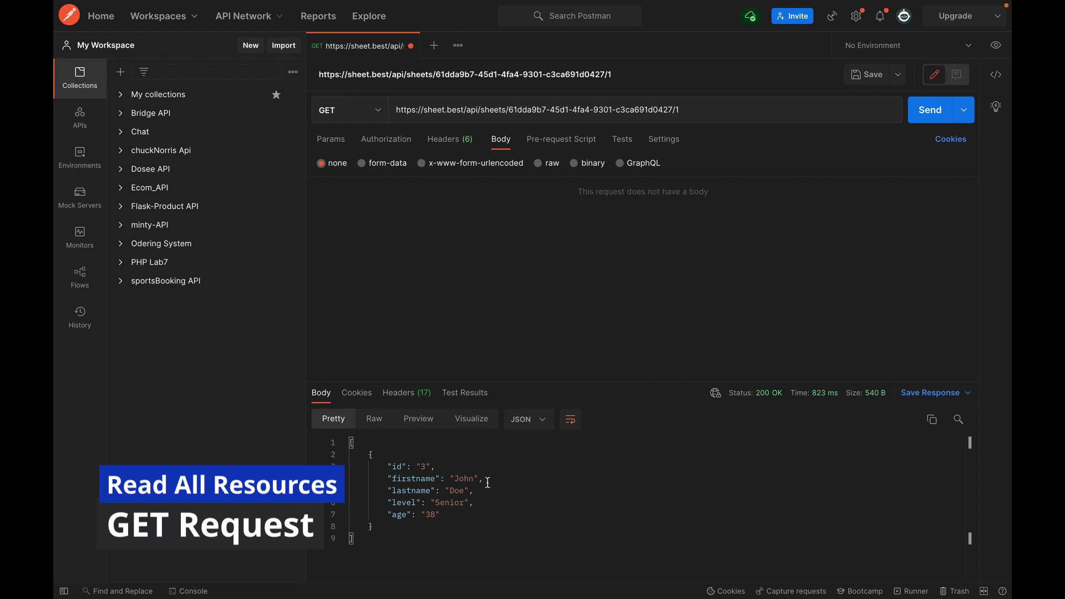
Remove the trailing /1 from the URL and resend the GET to the base sheet URL
left_click(380, 114)
left_click(708, 109)
key("BackSpace")
left_click(927, 112)
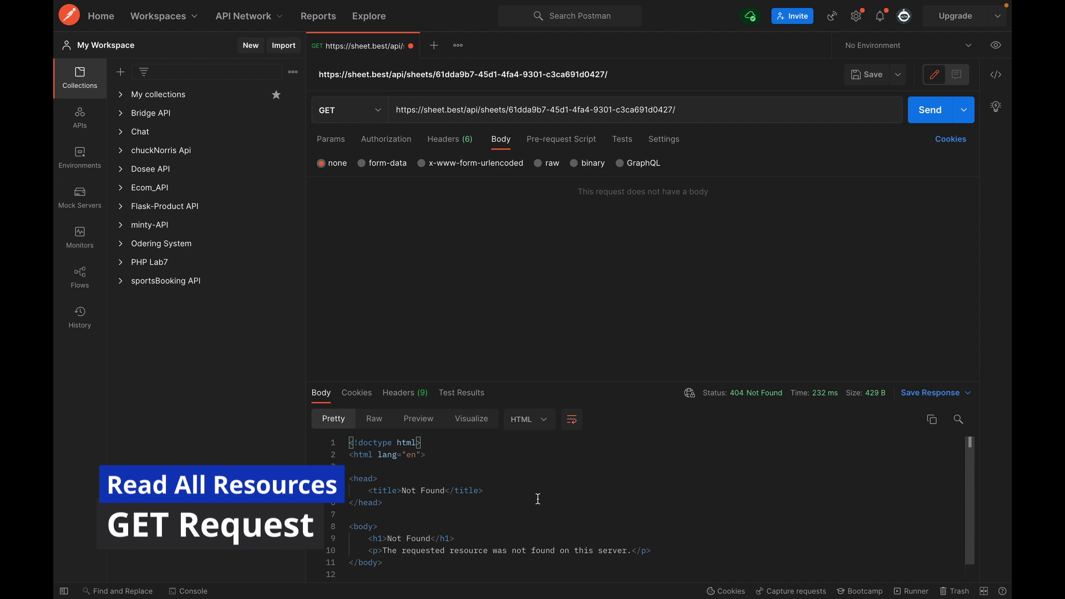
left_click(379, 116)
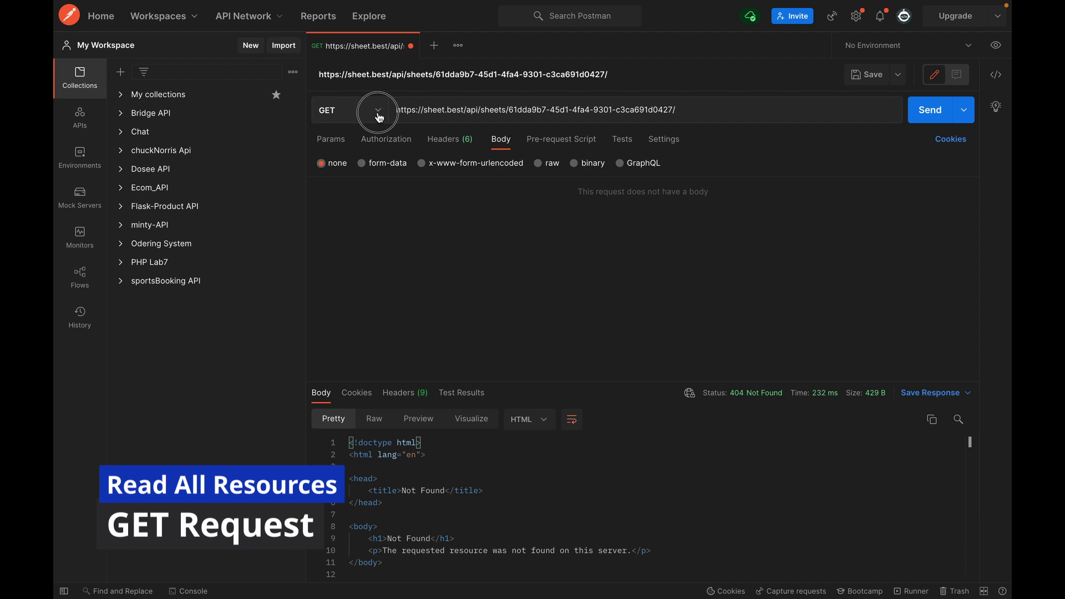
left_click(696, 110)
key("BackSpace")
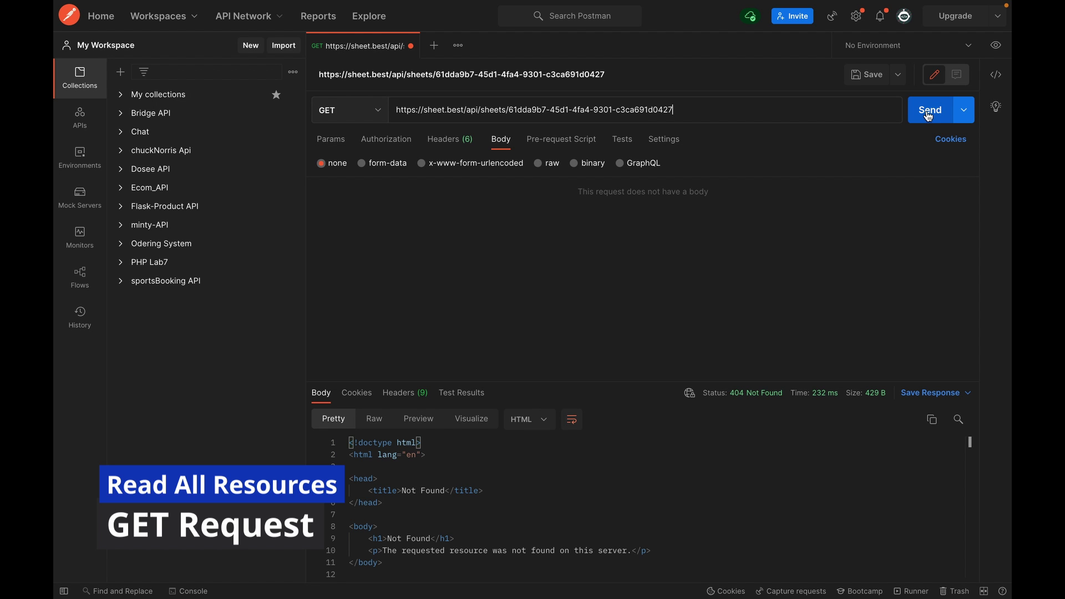
left_click(929, 115)
Scroll through the 200 OK response listing records 1, 3 and 4
scroll(555, 478, "down", 4)
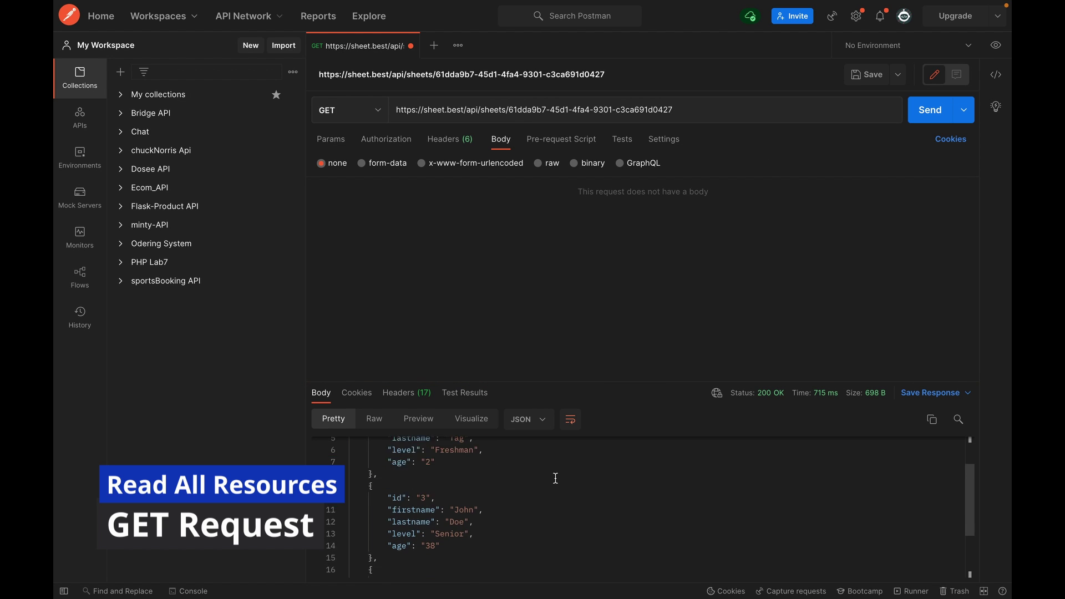
scroll(555, 478, "up", 4)
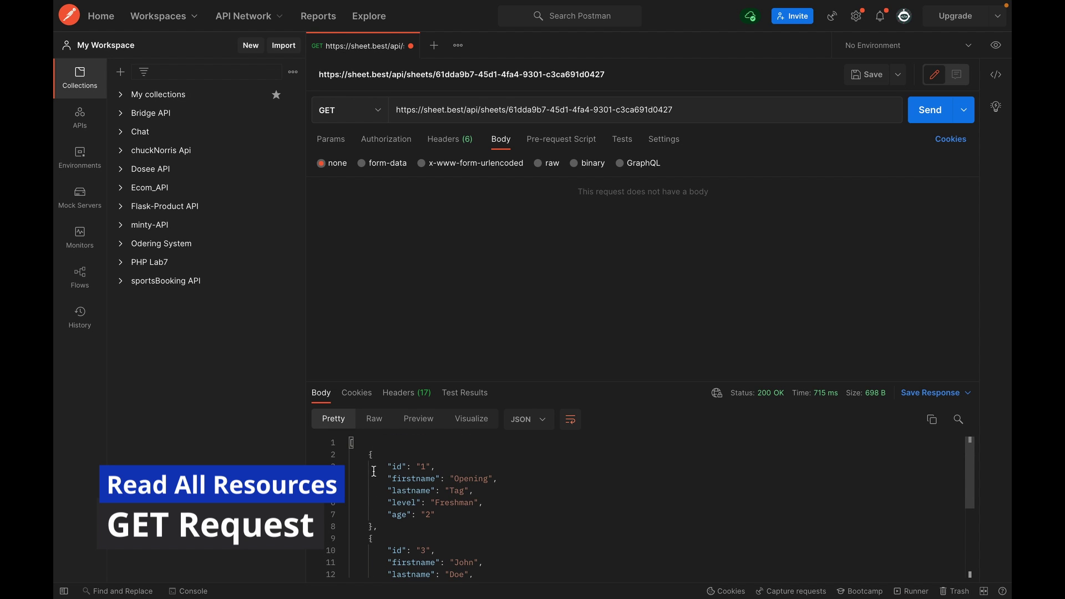
scroll(482, 508, "down", 1)
scroll(481, 509, "down", 1)
scroll(448, 524, "down", 3)
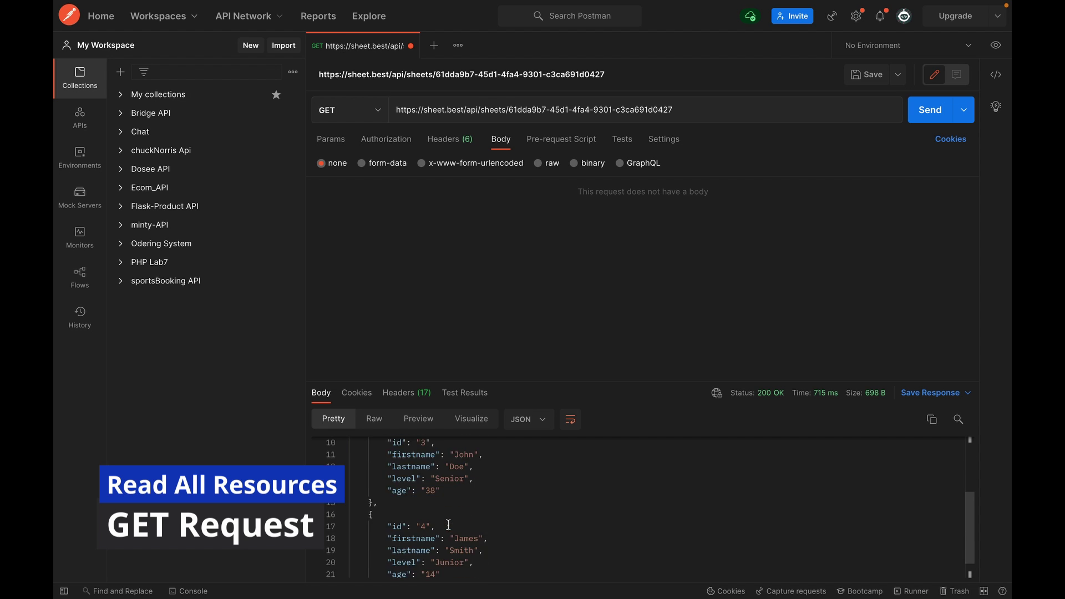
scroll(448, 521, "up", 4)
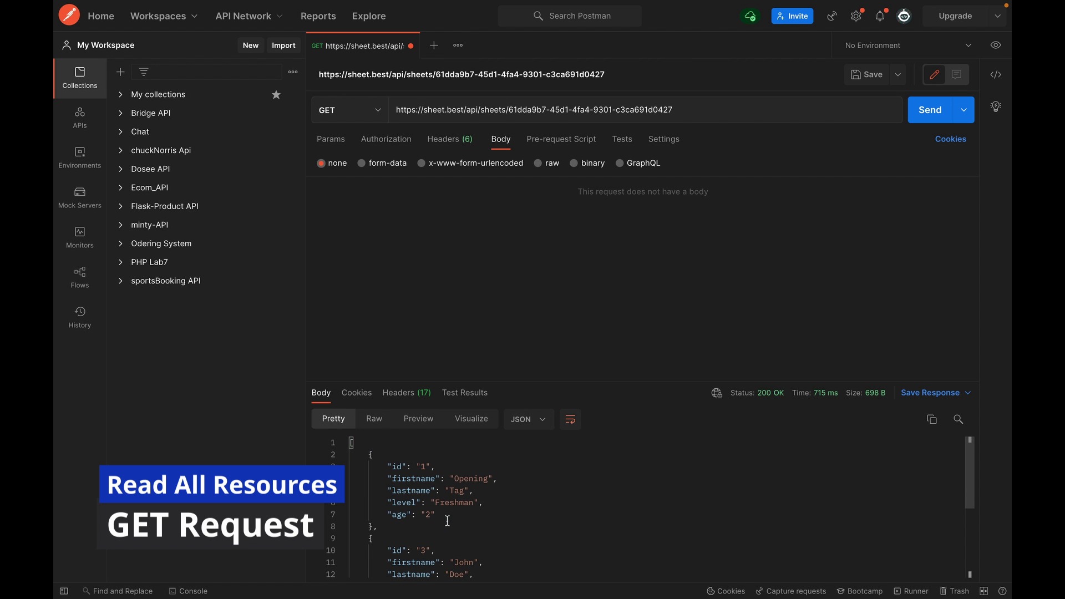
key("ctrl+Left")
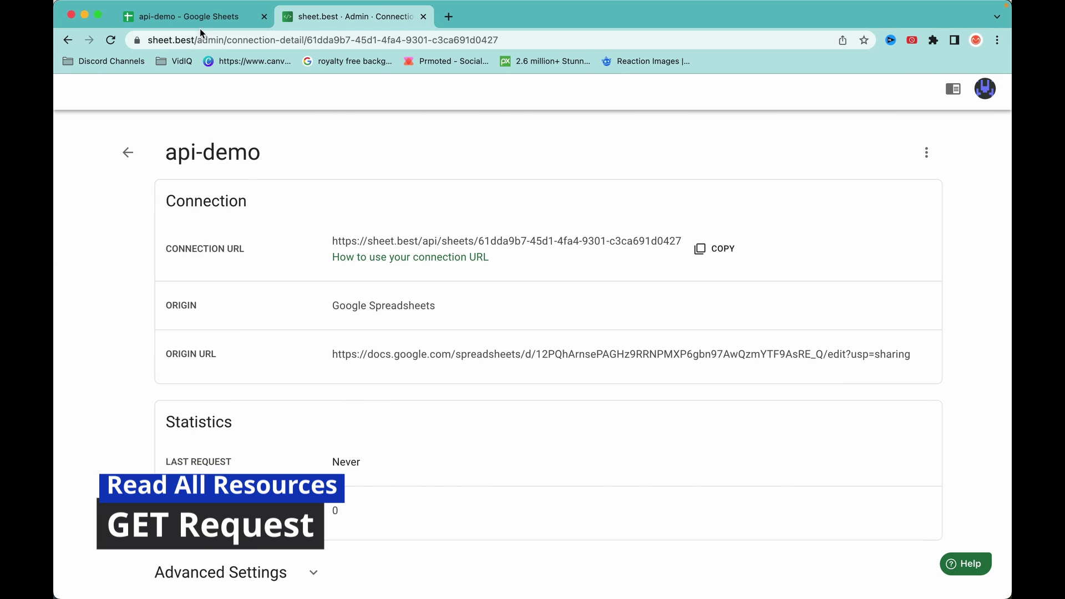
Open the api-demo sheet and compare its three rows against the GET response
left_click(198, 22)
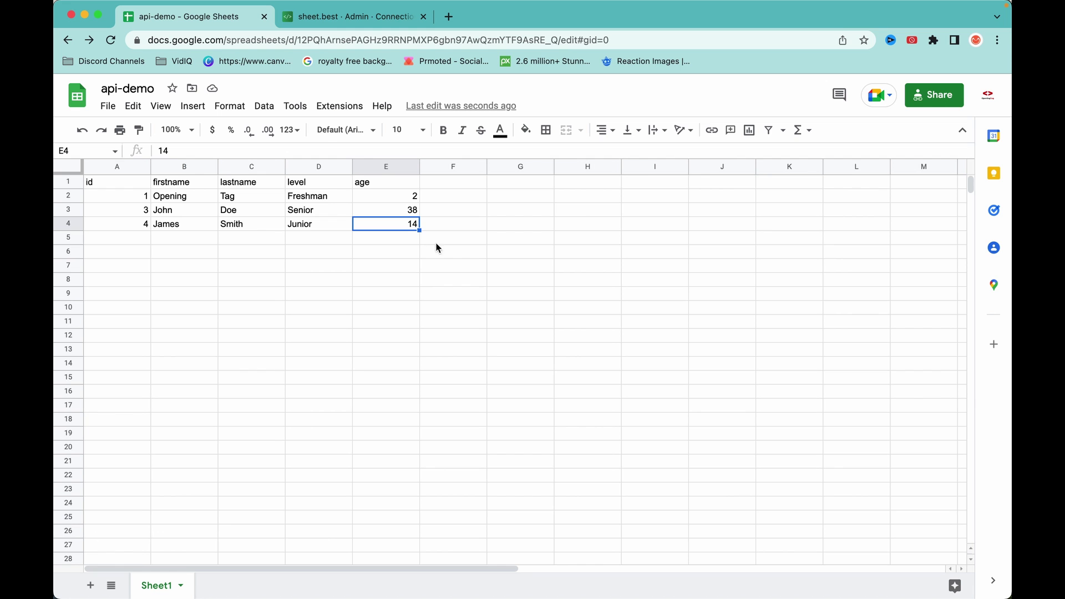
key("ctrl+Right")
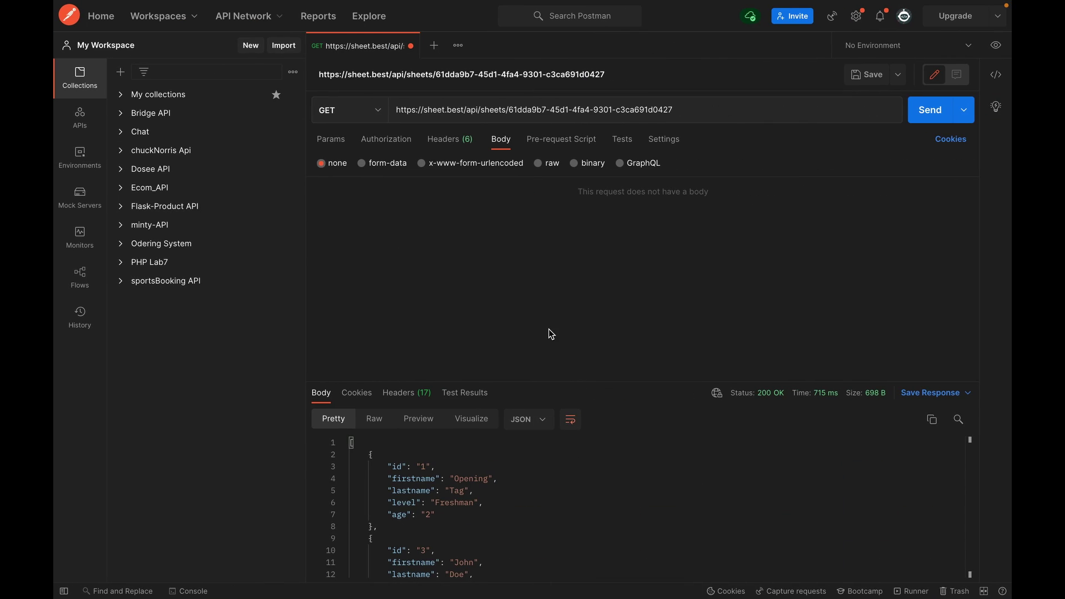
key("ctrl+Left")
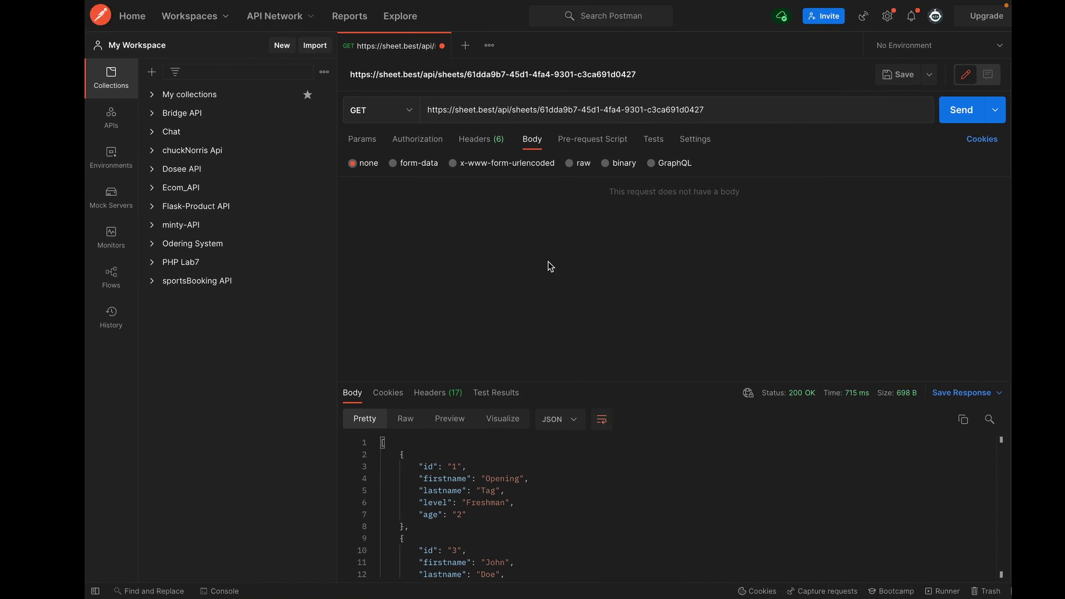